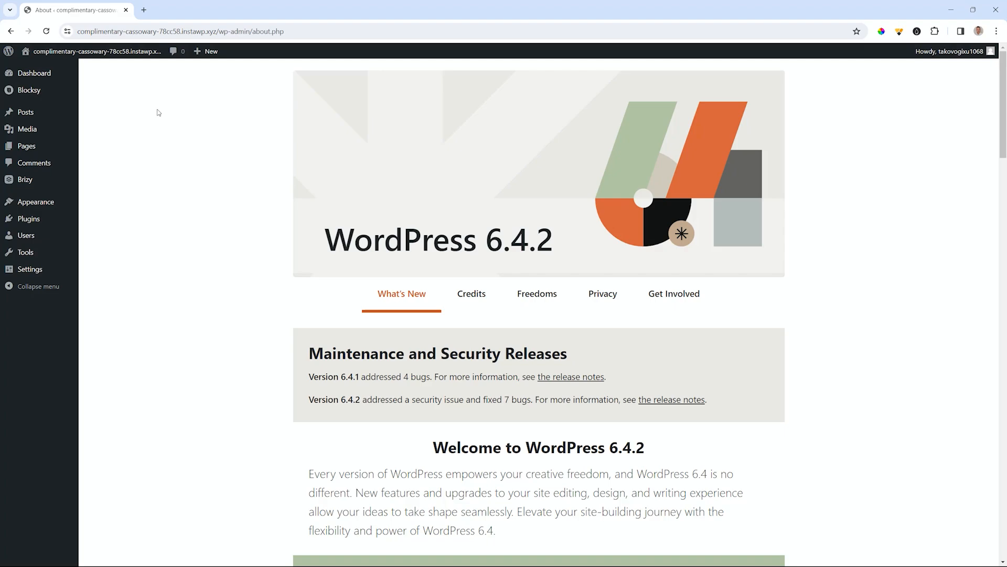
- Open the list of Brizy templates
{"action": "mouse_move", "coordinate": [31, 184]}
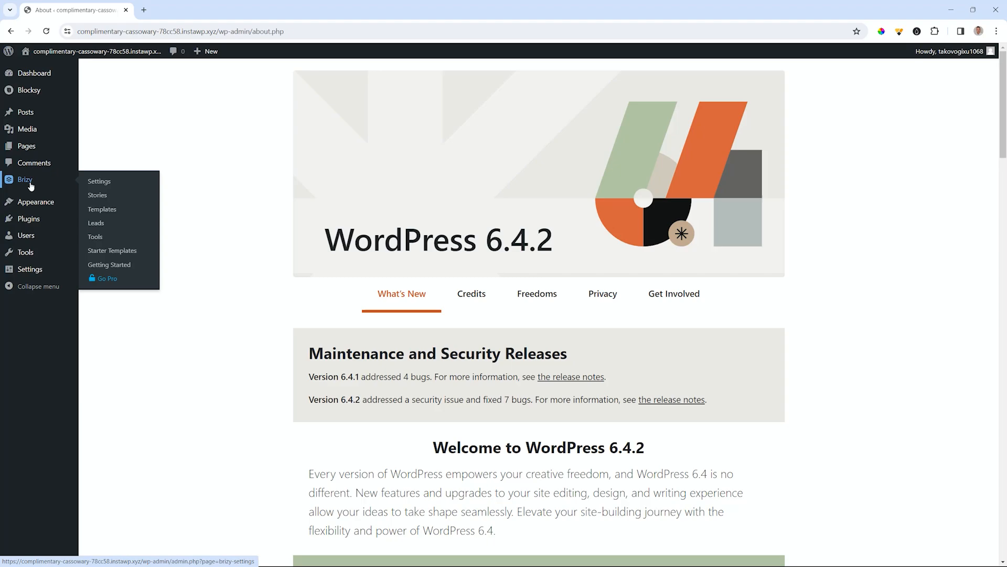
{"action": "left_click", "coordinate": [113, 216]}
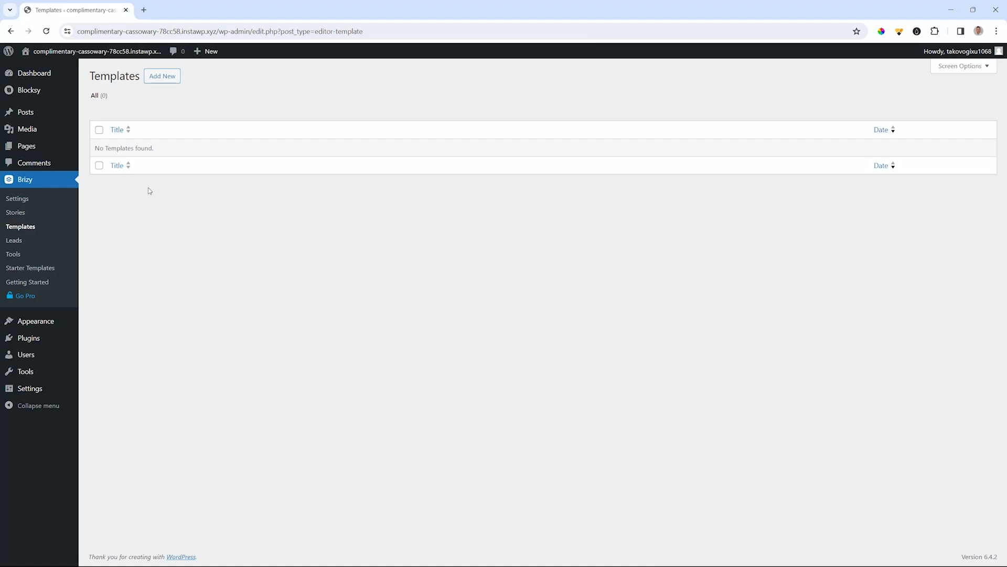
- Import the Brizy version of Blocksy's Travel starter site with options, widgets, content and clean install, leaving out the child theme
{"action": "left_click", "coordinate": [50, 93]}
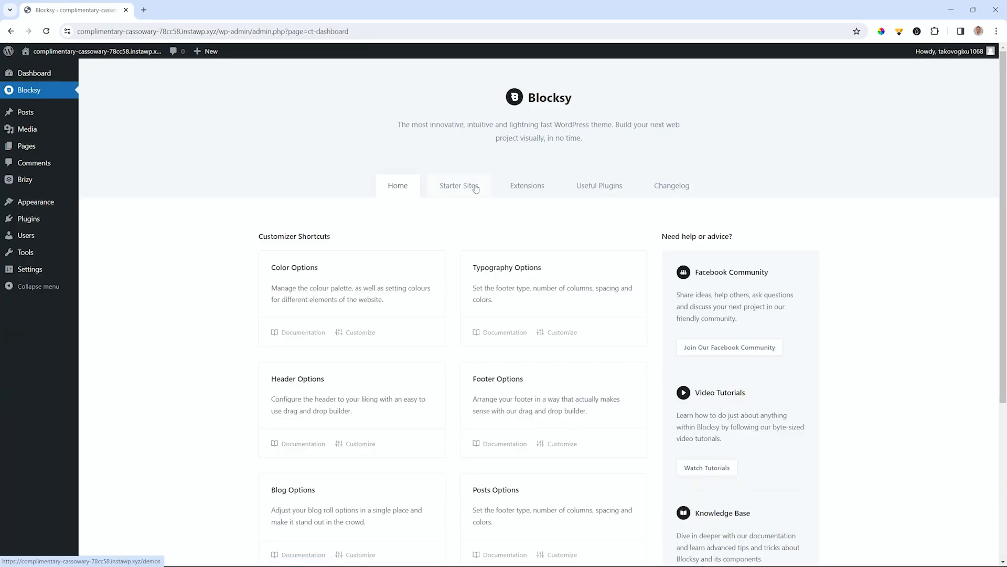
{"action": "left_click", "coordinate": [474, 187]}
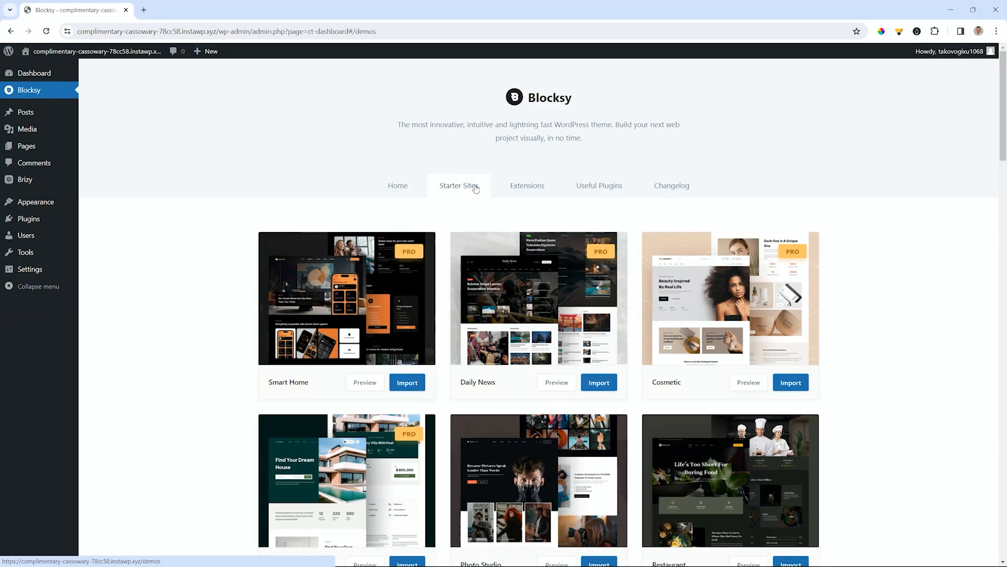
{"action": "left_click_drag", "start_coordinate": [1003, 116], "coordinate": [1005, 503]}
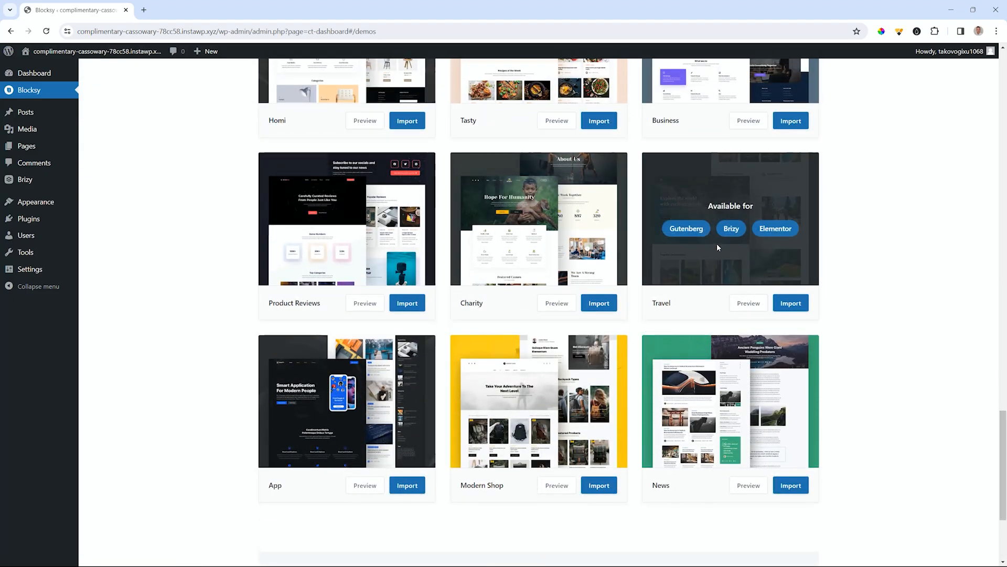
{"action": "left_click", "coordinate": [794, 304]}
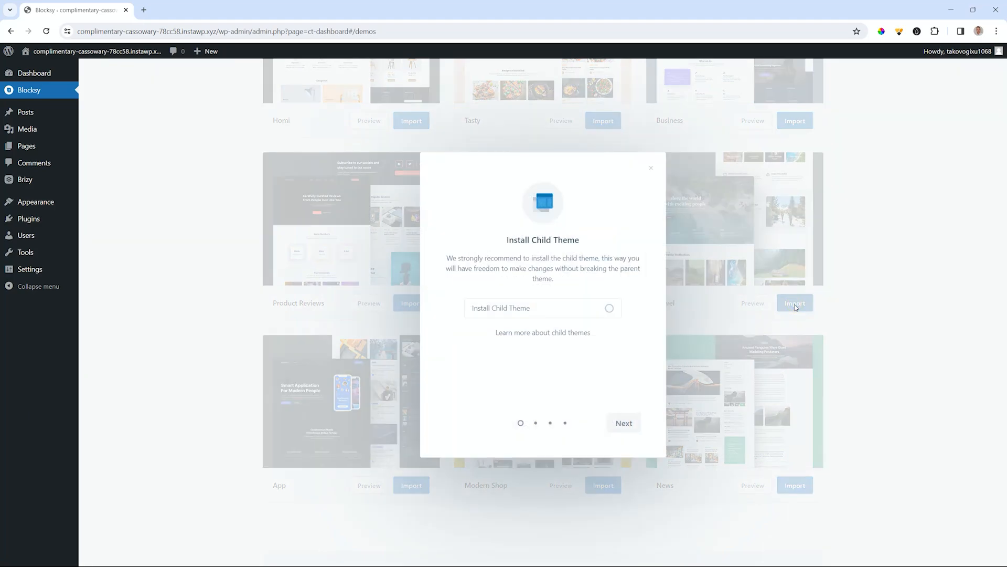
{"action": "left_click", "coordinate": [623, 425]}
{"action": "left_click", "coordinate": [543, 313]}
{"action": "left_click", "coordinate": [627, 426]}
{"action": "left_click", "coordinate": [631, 431]}
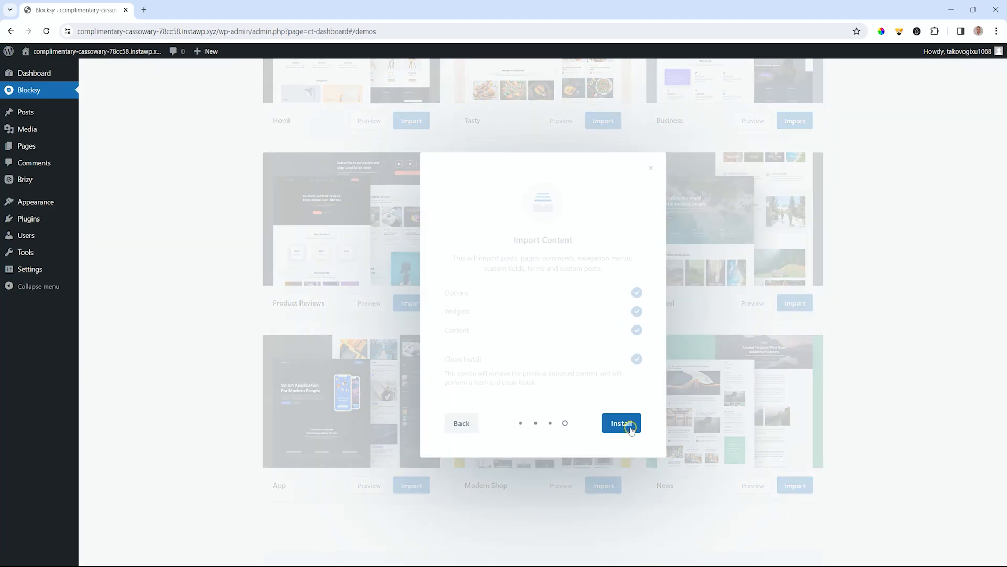
{"action": "left_click", "coordinate": [632, 430]}
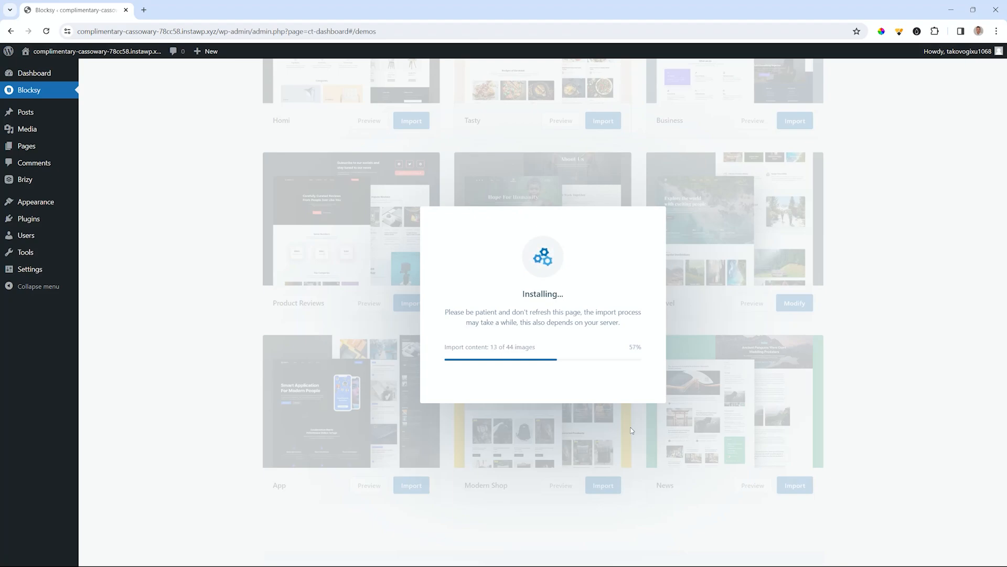
- Open the imported site and look through its home page and Blog page
{"action": "left_click", "coordinate": [568, 325]}
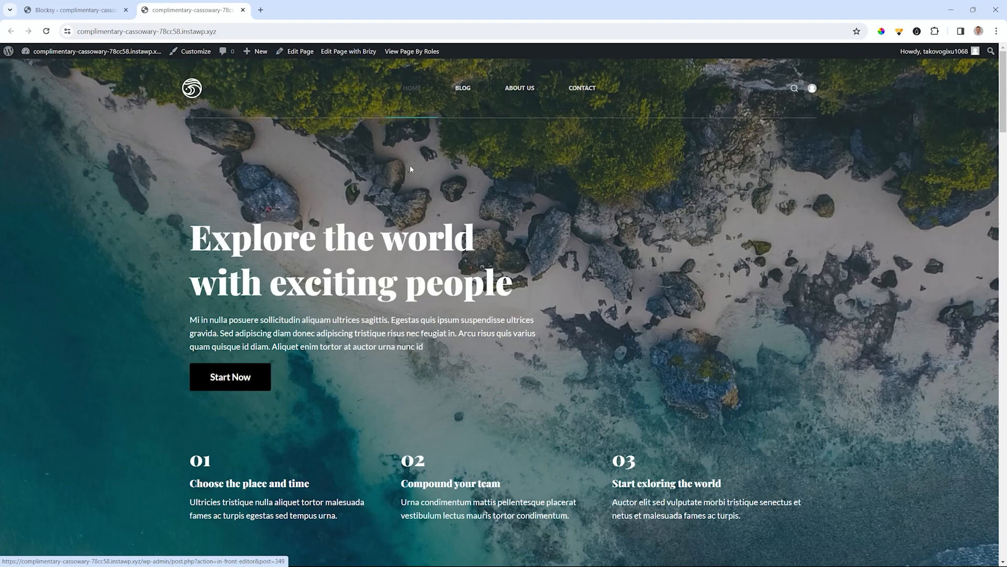
{"action": "scroll", "coordinate": [433, 235], "scroll_direction": "down", "scroll_amount": 20}
{"action": "scroll", "coordinate": [432, 235], "scroll_direction": "down", "scroll_amount": 7}
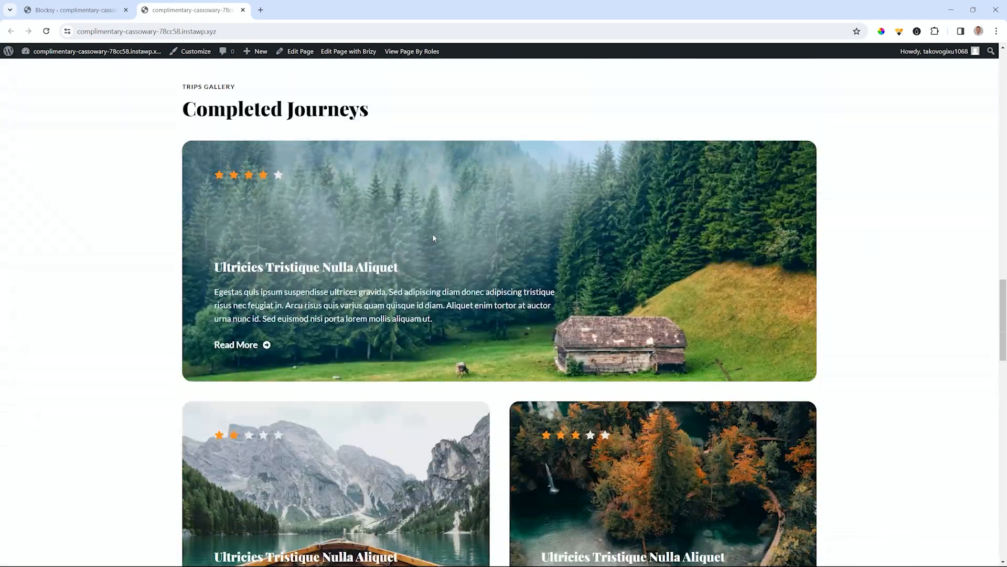
{"action": "scroll", "coordinate": [433, 235], "scroll_direction": "up", "scroll_amount": 20}
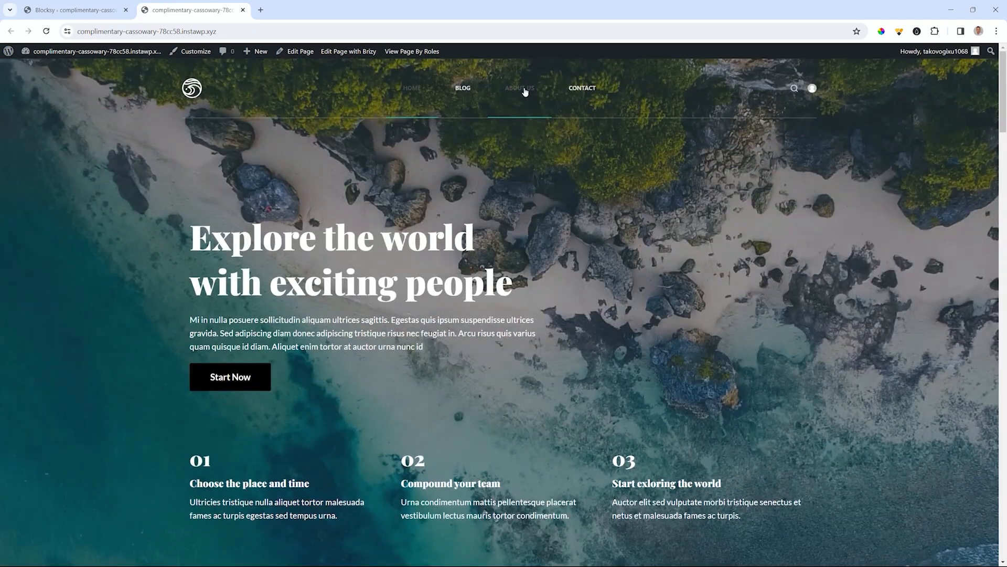
{"action": "left_click", "coordinate": [474, 93]}
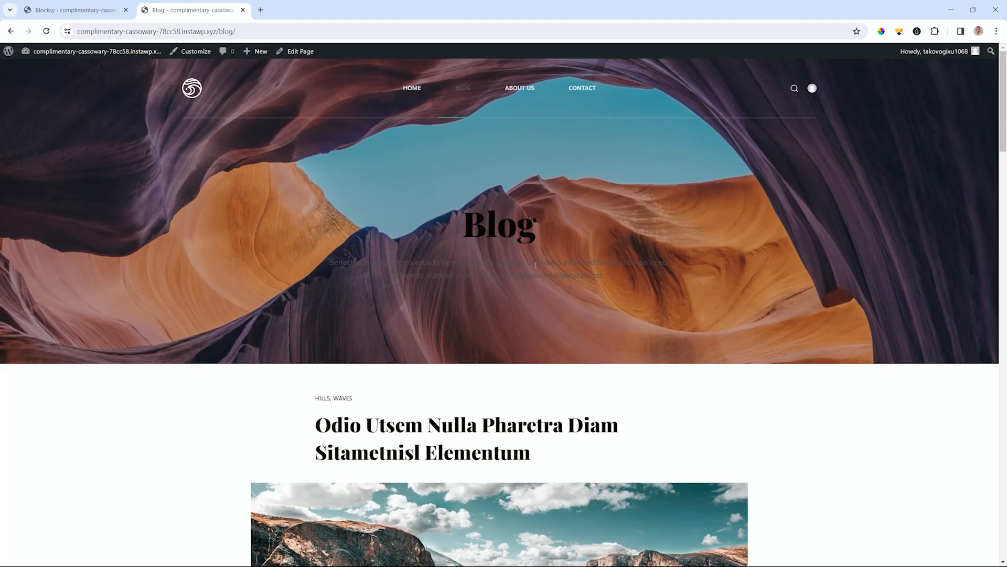
{"action": "scroll", "coordinate": [516, 278], "scroll_direction": "down", "scroll_amount": 2}
{"action": "scroll", "coordinate": [515, 280], "scroll_direction": "up", "scroll_amount": 2}
- Return to the WordPress dashboard and view the list of all posts
{"action": "left_click", "coordinate": [39, 53]}
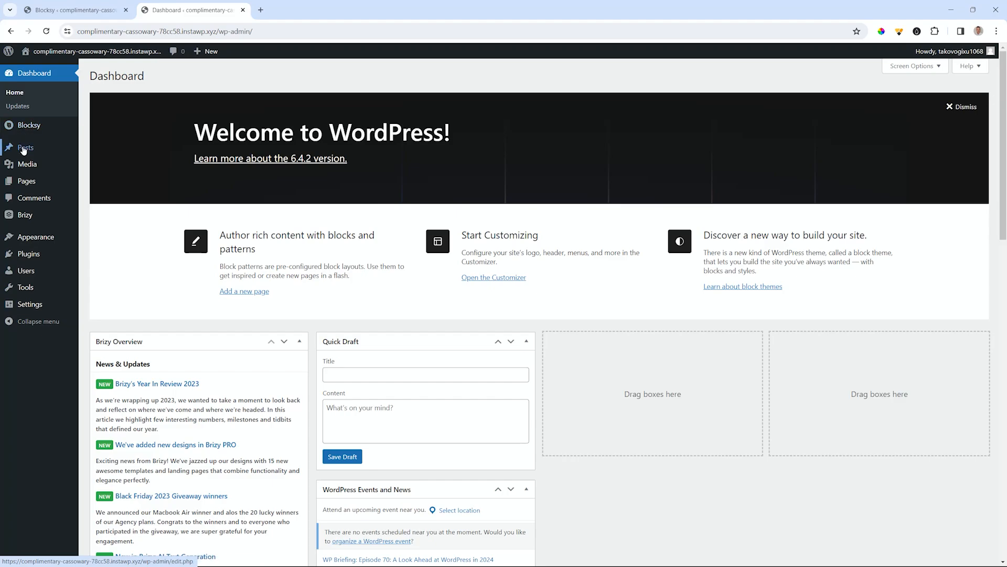
{"action": "left_click", "coordinate": [24, 149]}
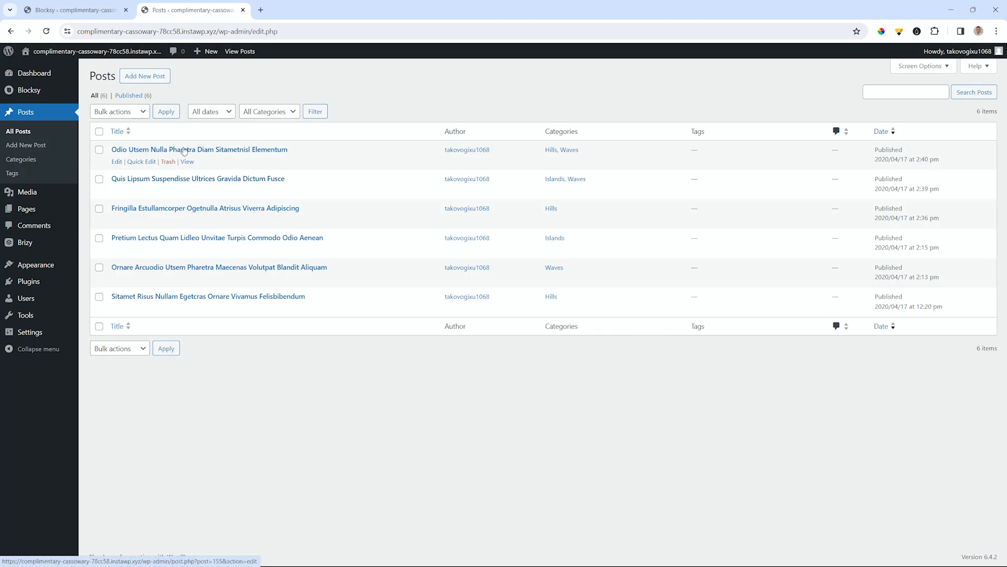
{"action": "mouse_move", "coordinate": [26, 246]}
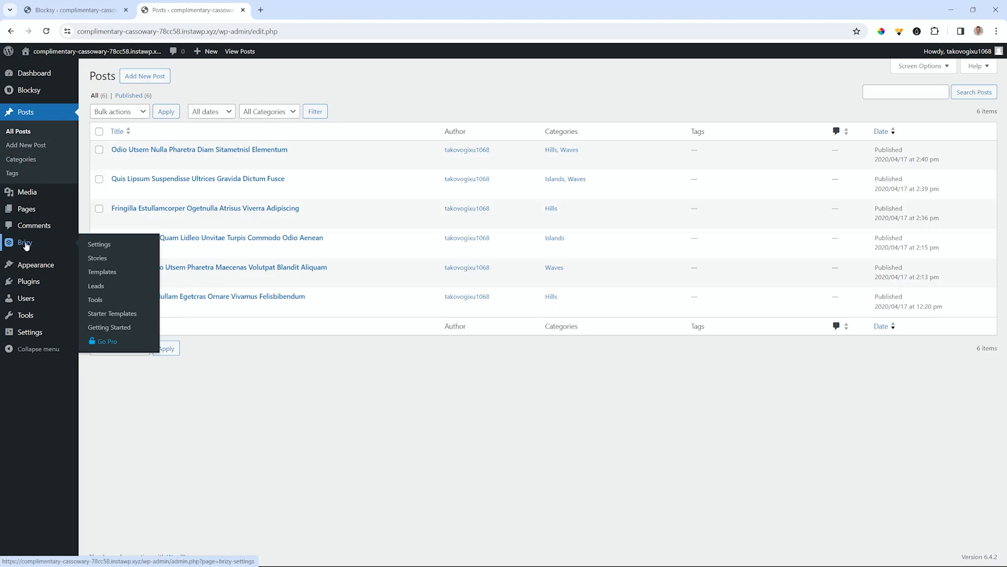
- Upload the plugin file brizy-pro-2.4.33.zip from Downloads, install it and activate it
{"action": "mouse_move", "coordinate": [24, 284]}
{"action": "left_click", "coordinate": [110, 299]}
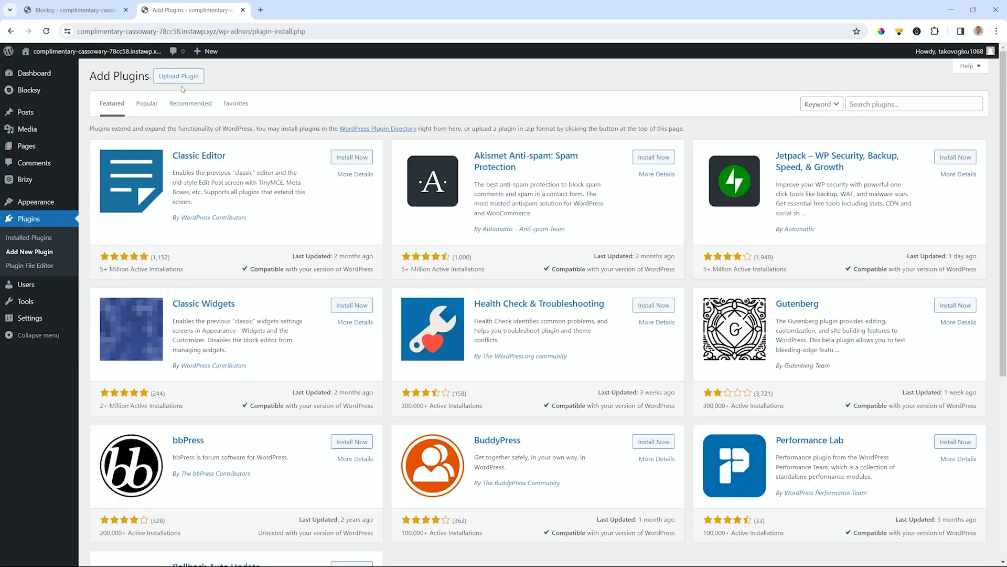
{"action": "left_click", "coordinate": [181, 83]}
{"action": "left_click", "coordinate": [474, 164]}
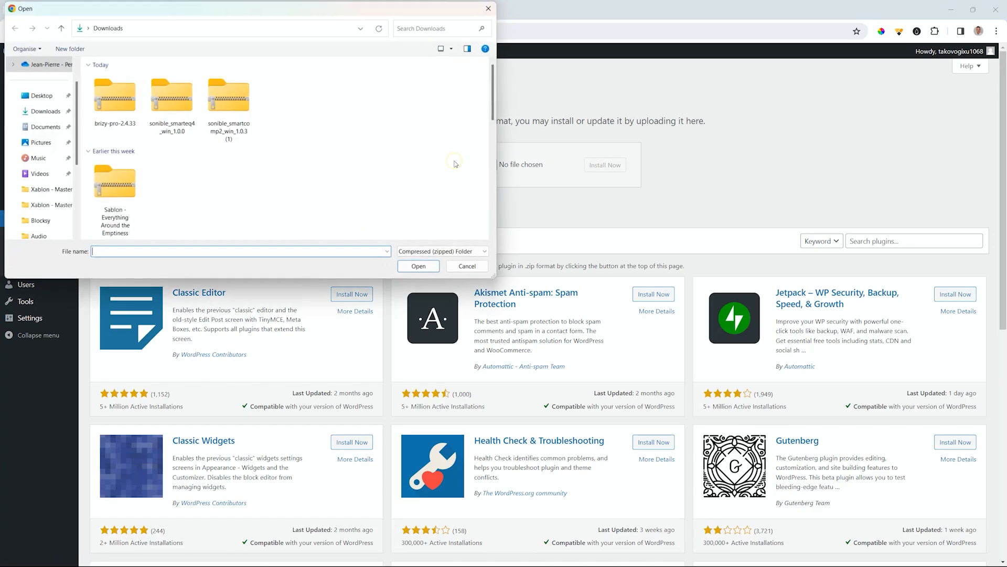
{"action": "left_click", "coordinate": [143, 115]}
{"action": "left_click", "coordinate": [421, 267]}
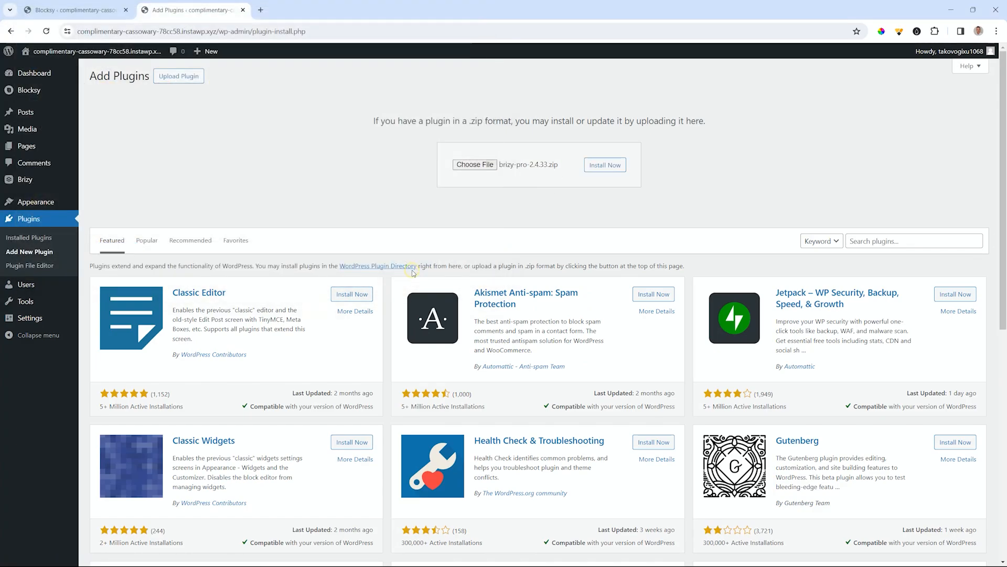
{"action": "left_click", "coordinate": [607, 171]}
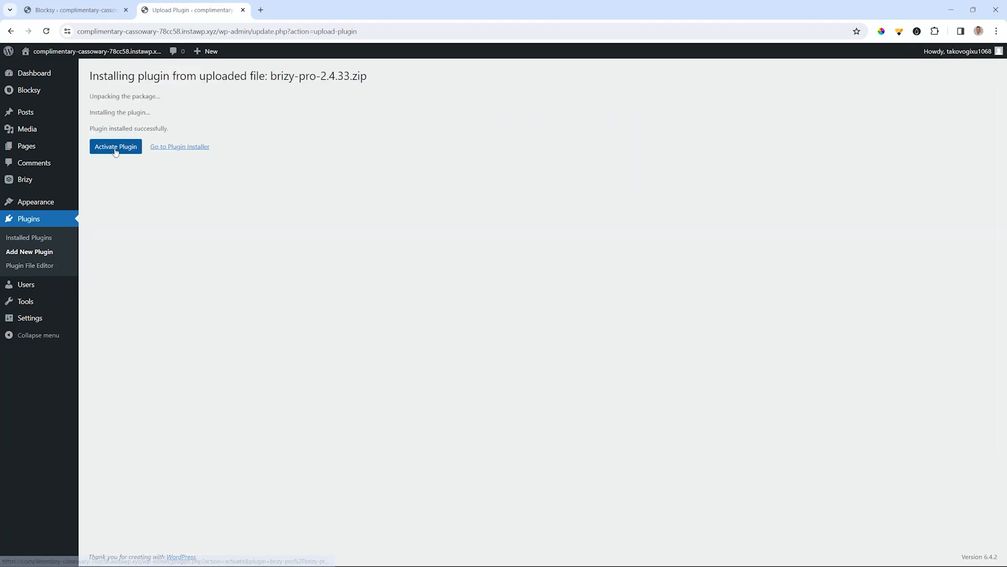
{"action": "left_click", "coordinate": [116, 150]}
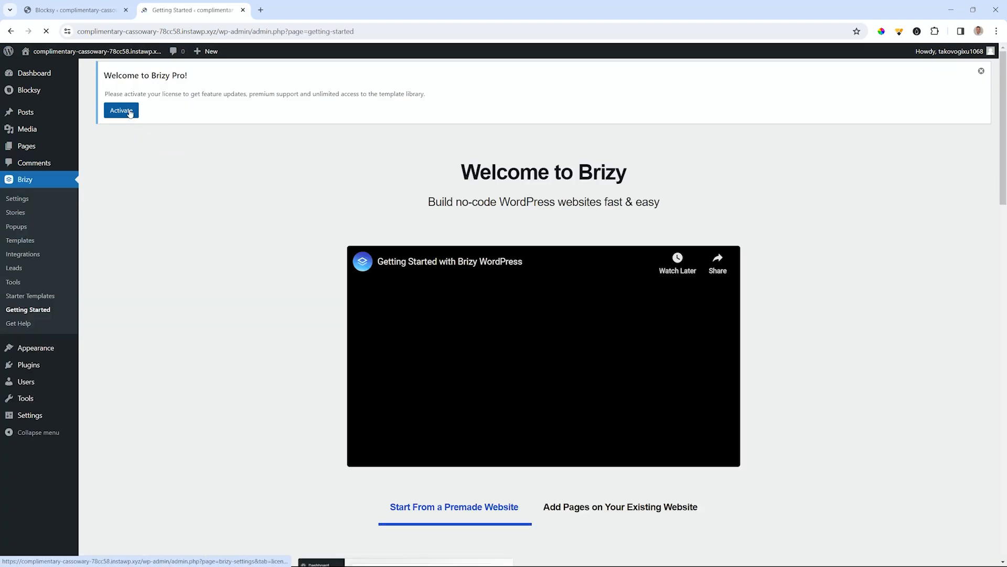
- Activate the Brizy Pro license with the license key
{"action": "left_click", "coordinate": [131, 109]}
{"action": "left_click", "coordinate": [389, 197]}
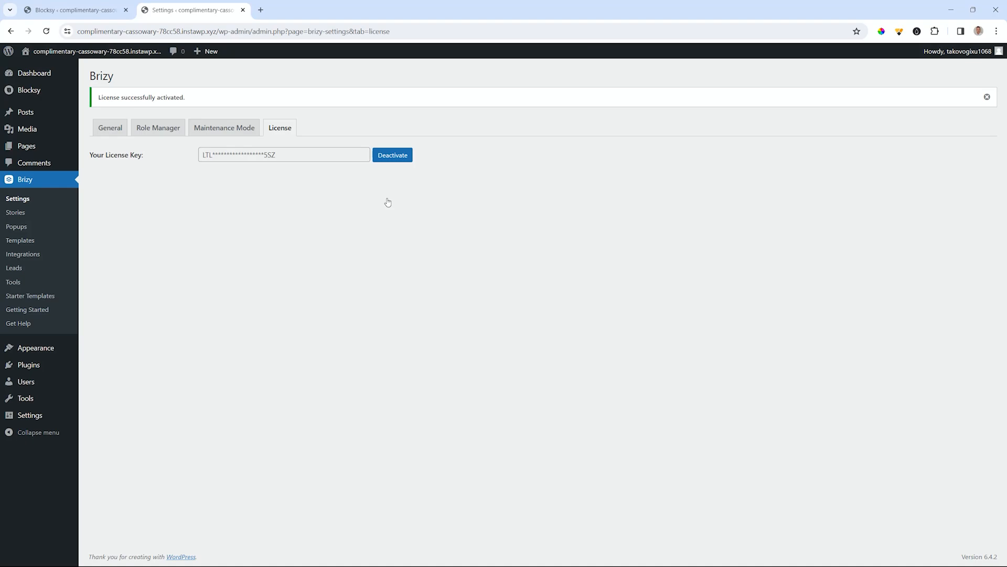
- Open the post "Odio Utsem Nulla Pharetra Diam Sitametnisl Elementum" for editing and dismiss the block editor welcome guide
{"action": "mouse_move", "coordinate": [26, 111]}
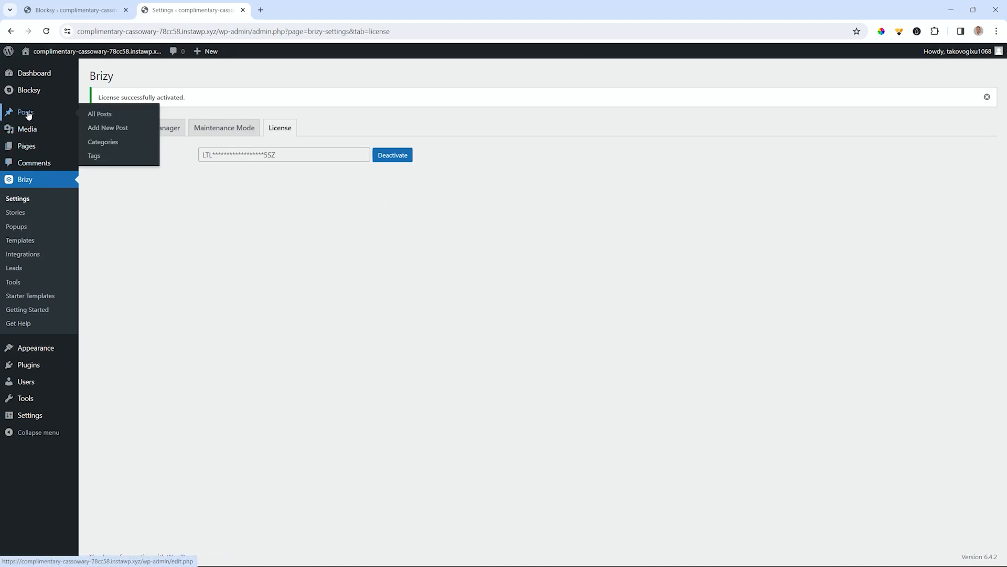
{"action": "left_click", "coordinate": [27, 113]}
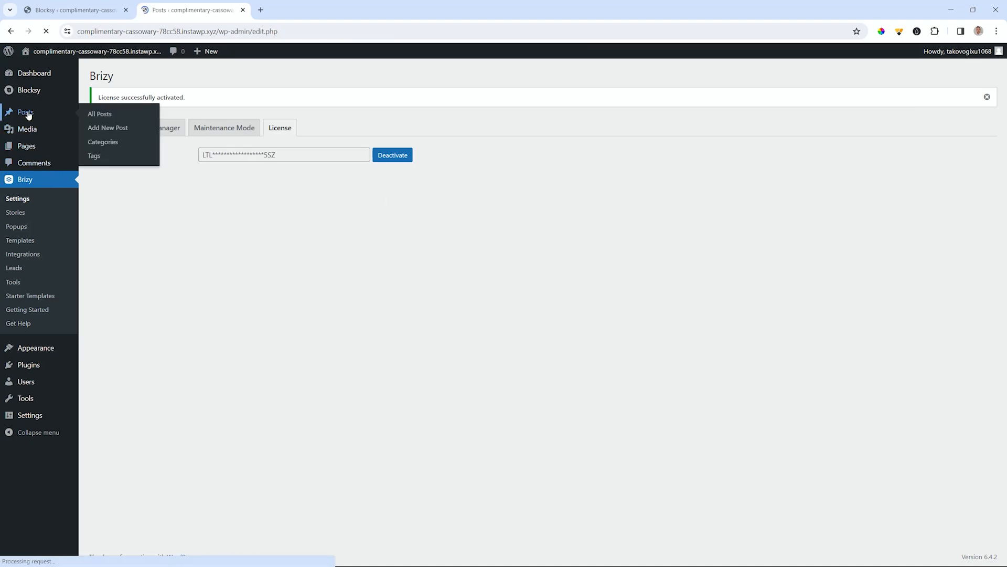
{"action": "left_click", "coordinate": [131, 150]}
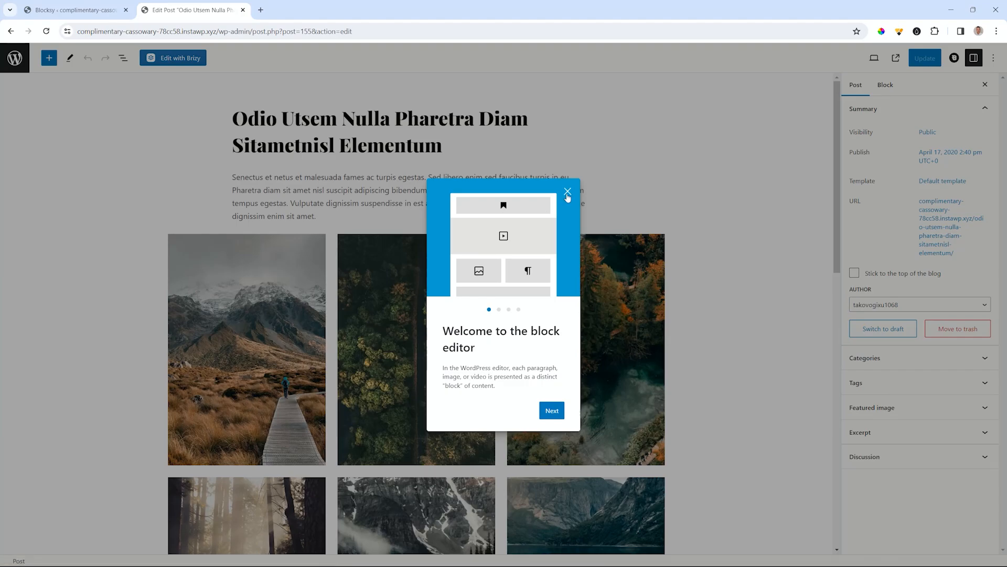
{"action": "left_click", "coordinate": [568, 191]}
- Examine how the post's title, paragraphs and image gallery are built in the block editor
{"action": "scroll", "coordinate": [598, 273], "scroll_direction": "down", "scroll_amount": 5}
{"action": "scroll", "coordinate": [599, 274], "scroll_direction": "down", "scroll_amount": 5}
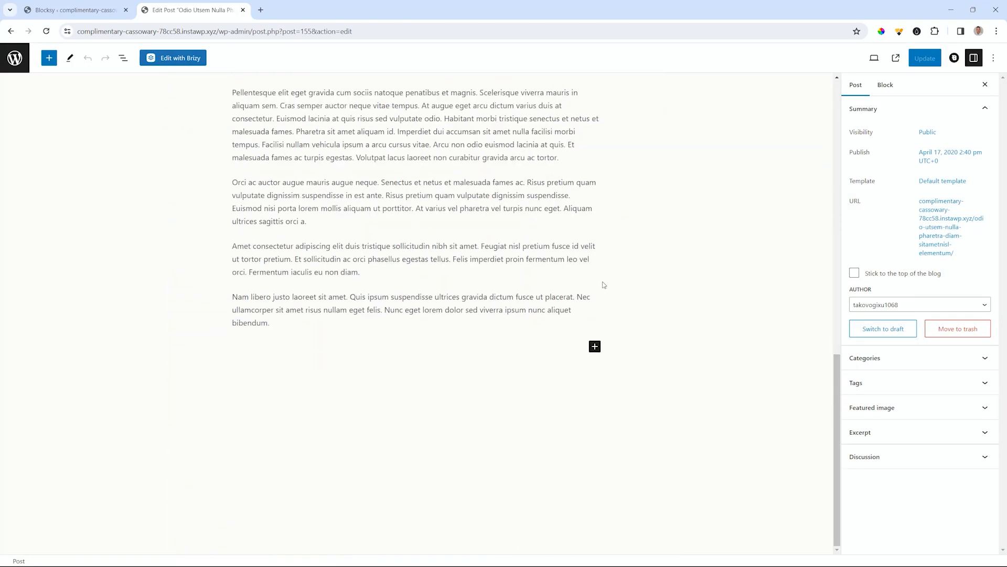
{"action": "scroll", "coordinate": [601, 278], "scroll_direction": "up", "scroll_amount": 10}
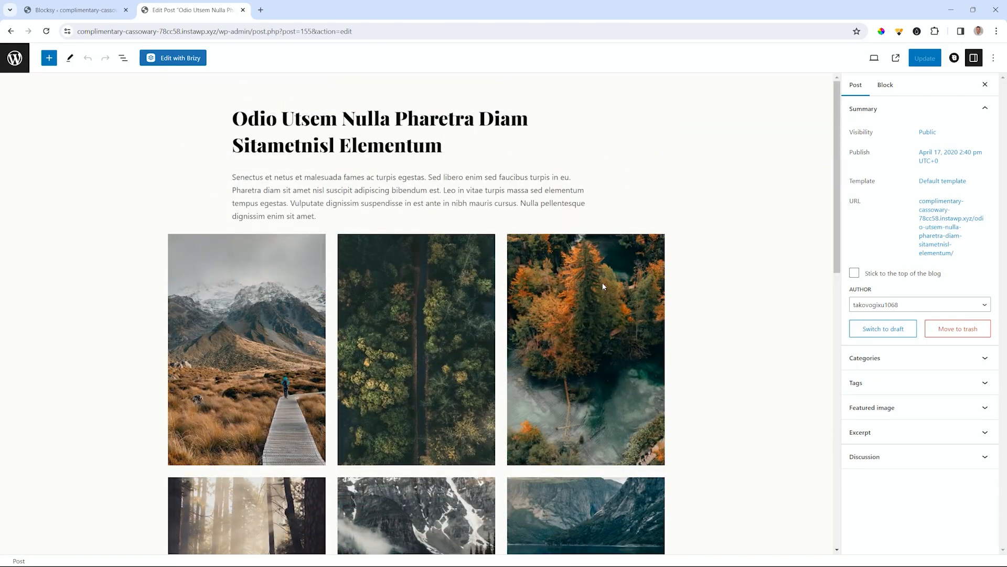
{"action": "scroll", "coordinate": [395, 155], "scroll_direction": "down", "scroll_amount": 12}
{"action": "scroll", "coordinate": [358, 145], "scroll_direction": "up", "scroll_amount": 6}
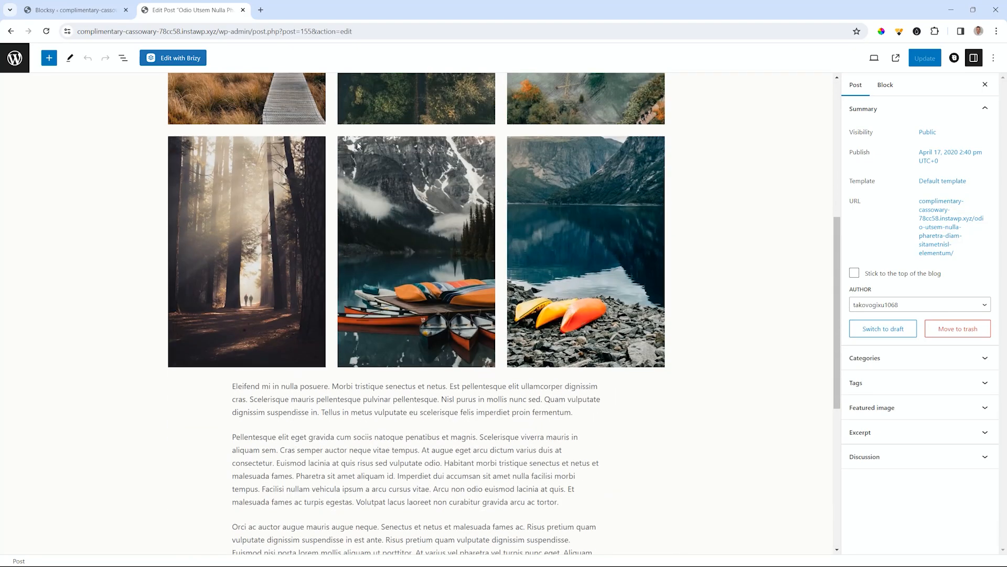
{"action": "left_click", "coordinate": [292, 304]}
{"action": "left_click", "coordinate": [269, 386]}
{"action": "scroll", "coordinate": [315, 341], "scroll_direction": "up", "scroll_amount": 6}
{"action": "left_click", "coordinate": [365, 332]}
{"action": "left_click", "coordinate": [351, 182]}
{"action": "left_click", "coordinate": [348, 123]}
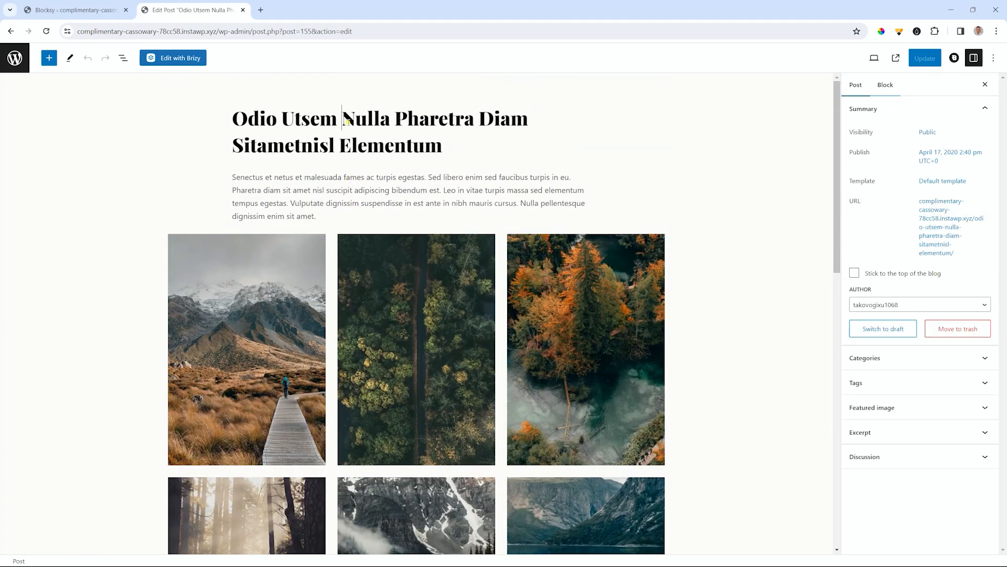
- Look through the blocks available for insertion into the post, including the Design, Blocksy and Widgets groups, and close the list
{"action": "left_click", "coordinate": [49, 57]}
{"action": "scroll", "coordinate": [100, 289], "scroll_direction": "down", "scroll_amount": 10}
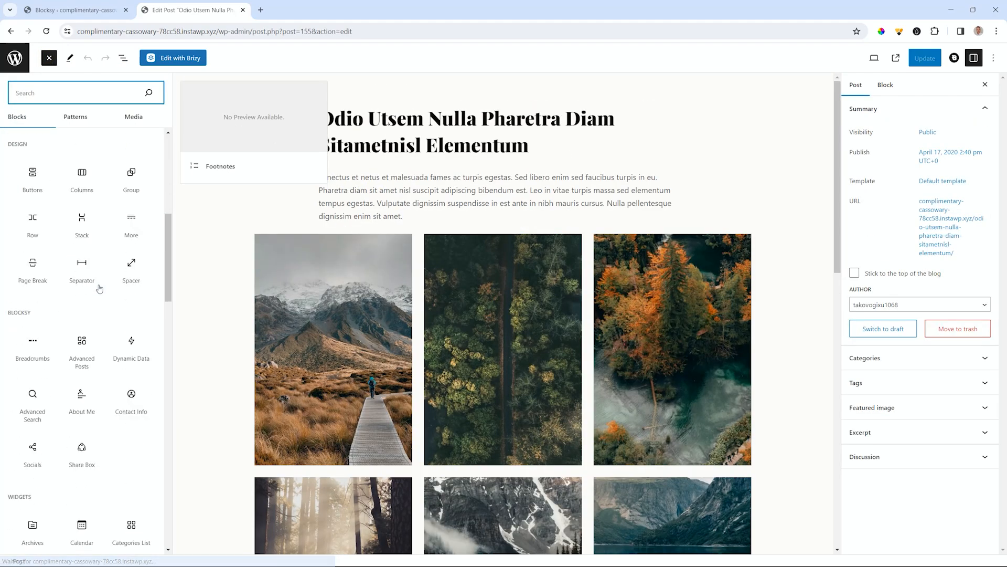
{"action": "scroll", "coordinate": [100, 289], "scroll_direction": "down", "scroll_amount": 3}
{"action": "scroll", "coordinate": [99, 289], "scroll_direction": "up", "scroll_amount": 15}
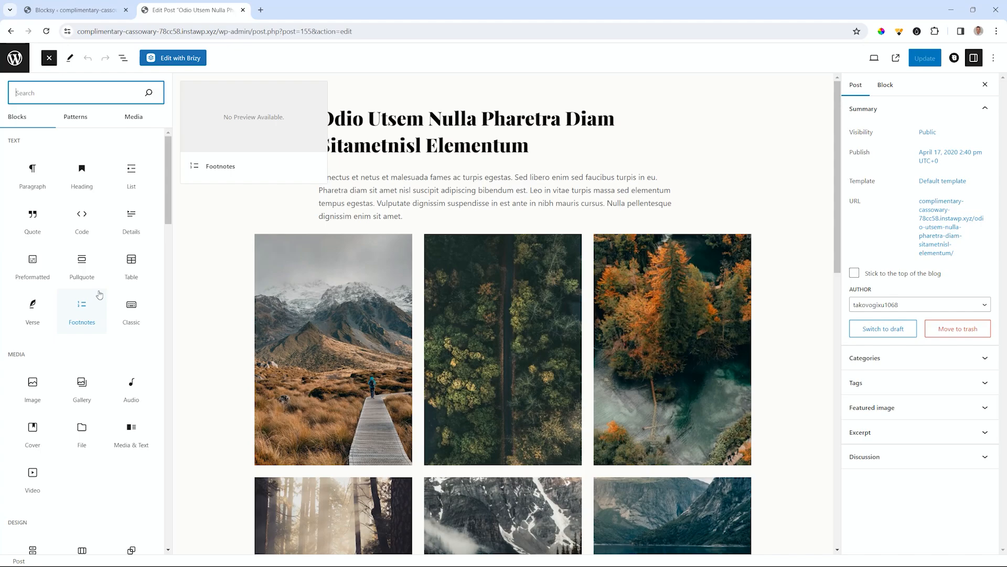
{"action": "left_click", "coordinate": [930, 60]}
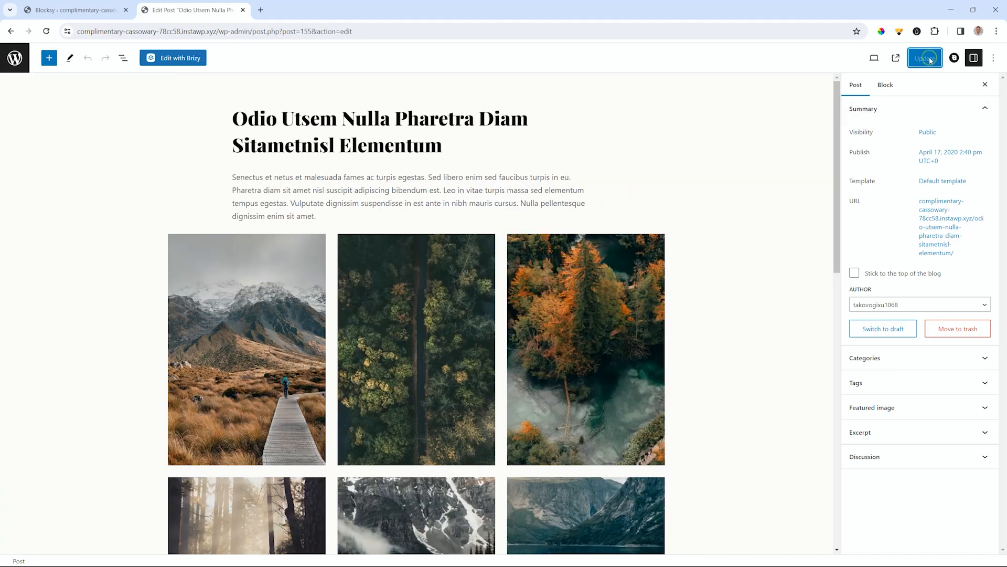
- Leave the post editor and start a new Brizy template
{"action": "left_click", "coordinate": [15, 59]}
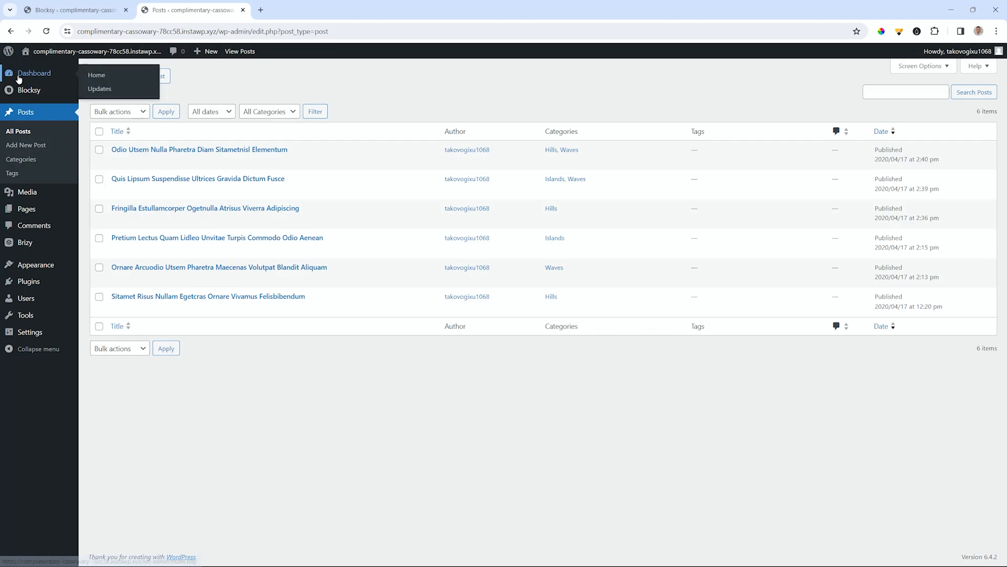
{"action": "mouse_move", "coordinate": [22, 245]}
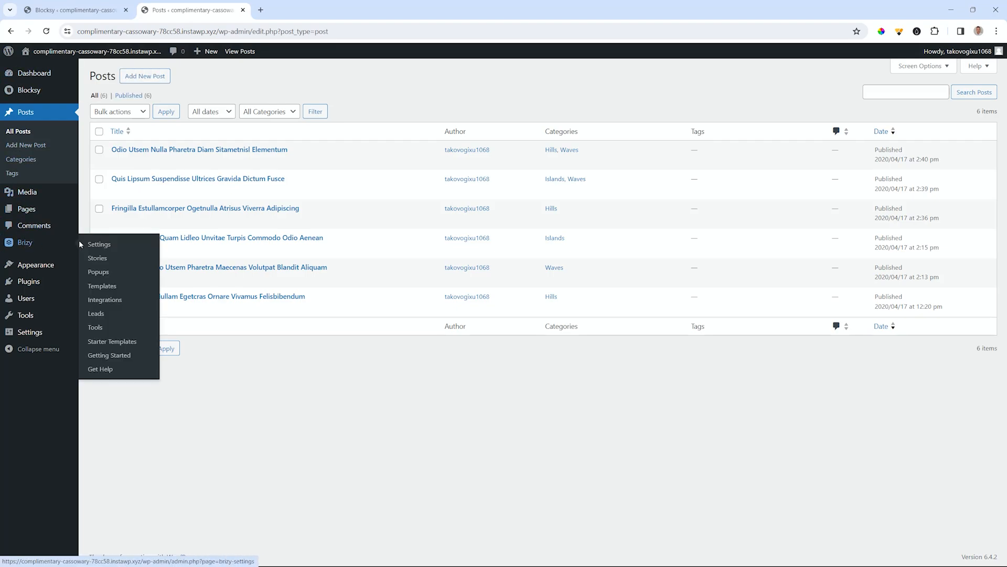
{"action": "left_click", "coordinate": [92, 285]}
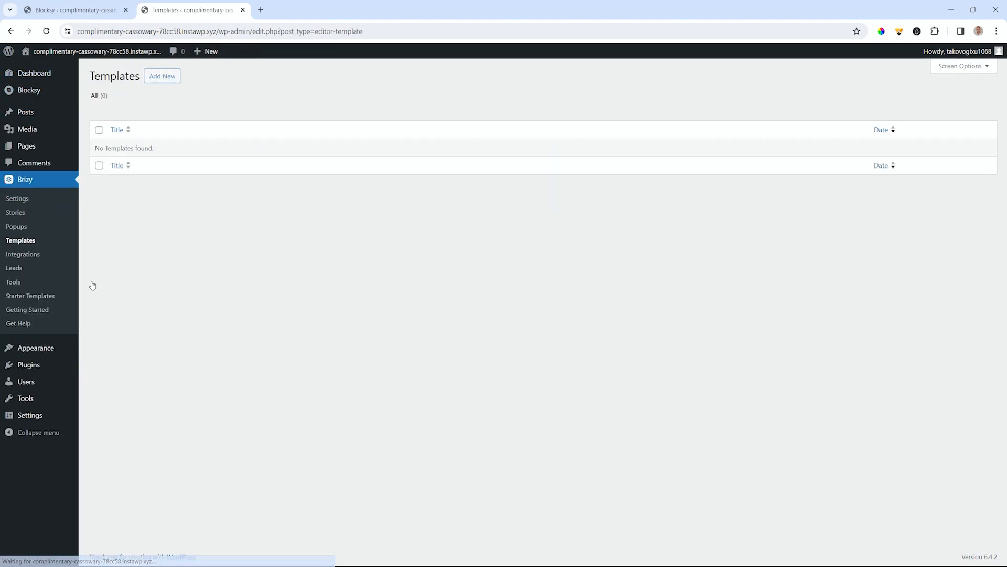
{"action": "left_click", "coordinate": [162, 77]}
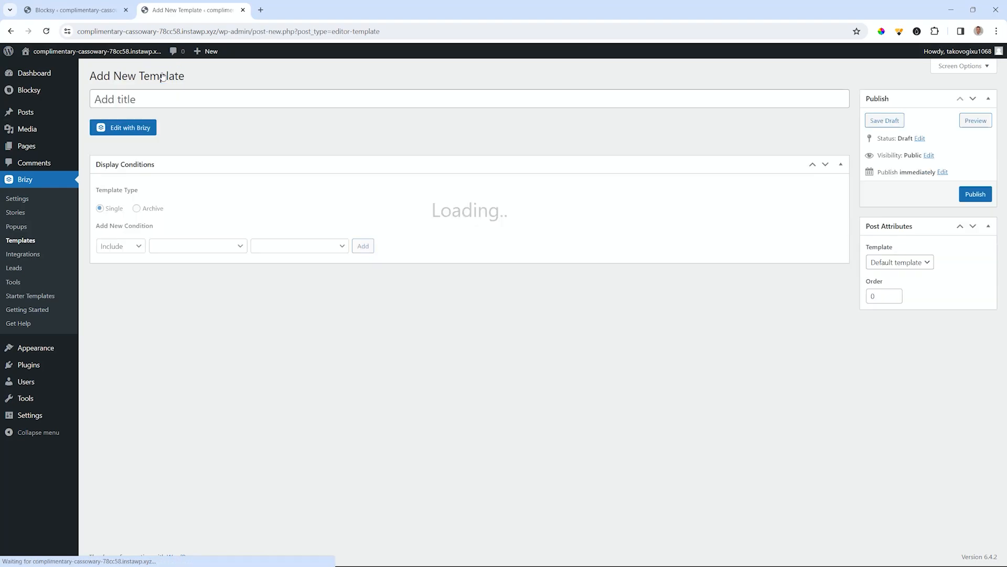
- Title the new template "Single Post"
{"action": "type", "text": "Single"}
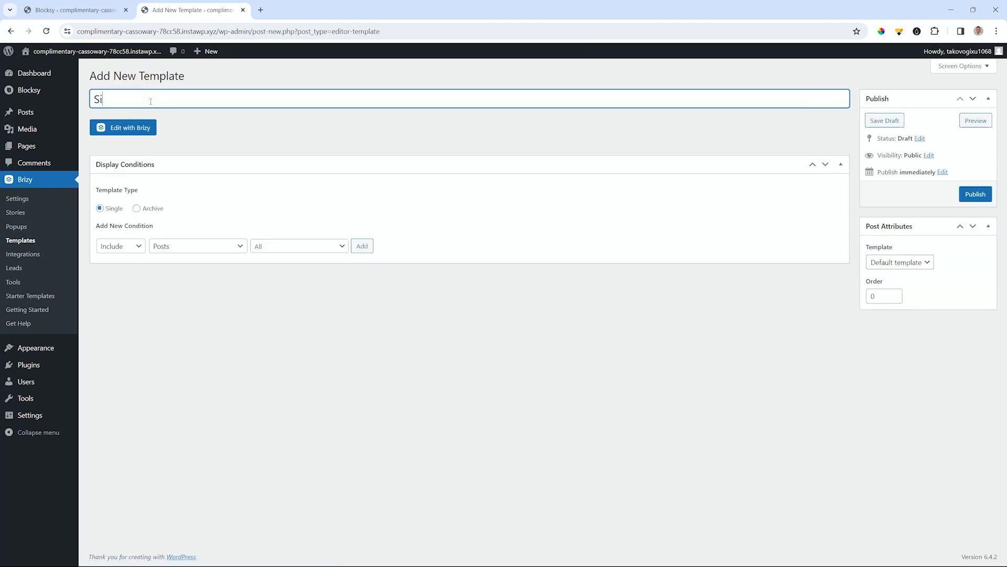
{"action": "key", "text": "BackSpace"}
{"action": "key", "text": "BackSpace"}
{"action": "type", "text": "le"}
{"action": "key", "text": "BackSpace"}
{"action": "type", "text": "e Post"}
- Add a display condition that includes all posts and publish the template
{"action": "left_click", "coordinate": [288, 247]}
{"action": "scroll", "coordinate": [298, 302], "scroll_direction": "down", "scroll_amount": 10}
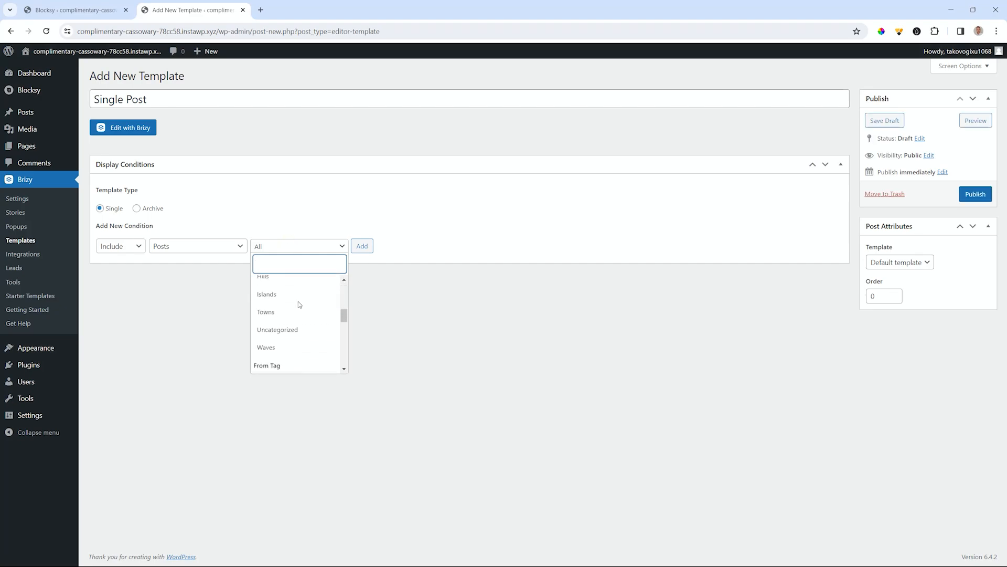
{"action": "scroll", "coordinate": [299, 303], "scroll_direction": "up", "scroll_amount": 10}
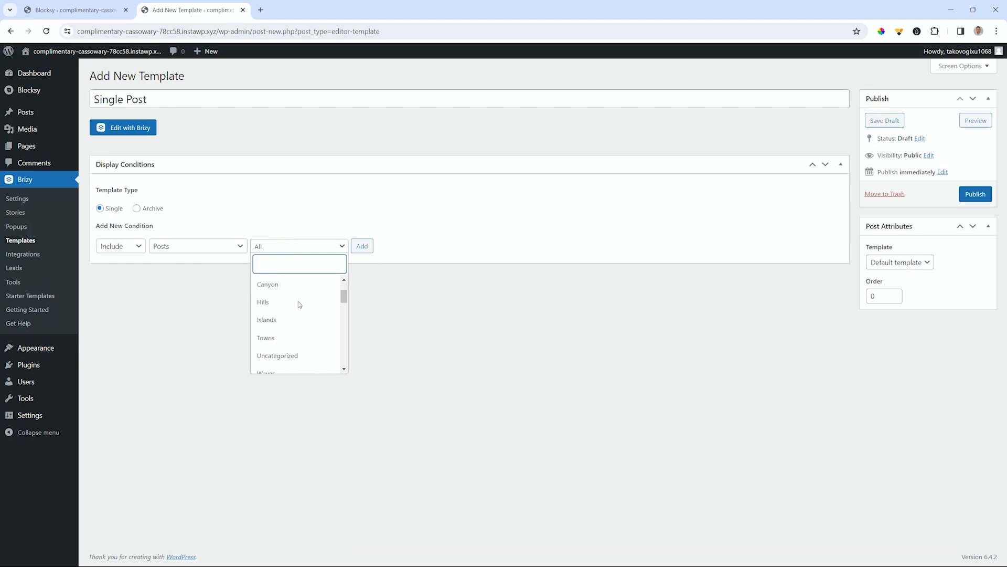
{"action": "left_click", "coordinate": [305, 208]}
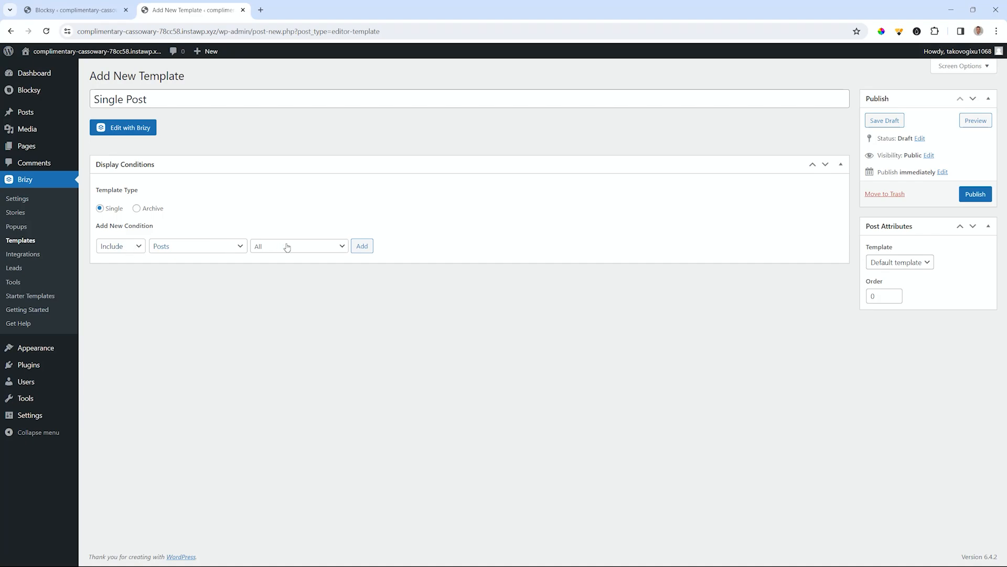
{"action": "left_click", "coordinate": [362, 246]}
{"action": "left_click", "coordinate": [981, 196]}
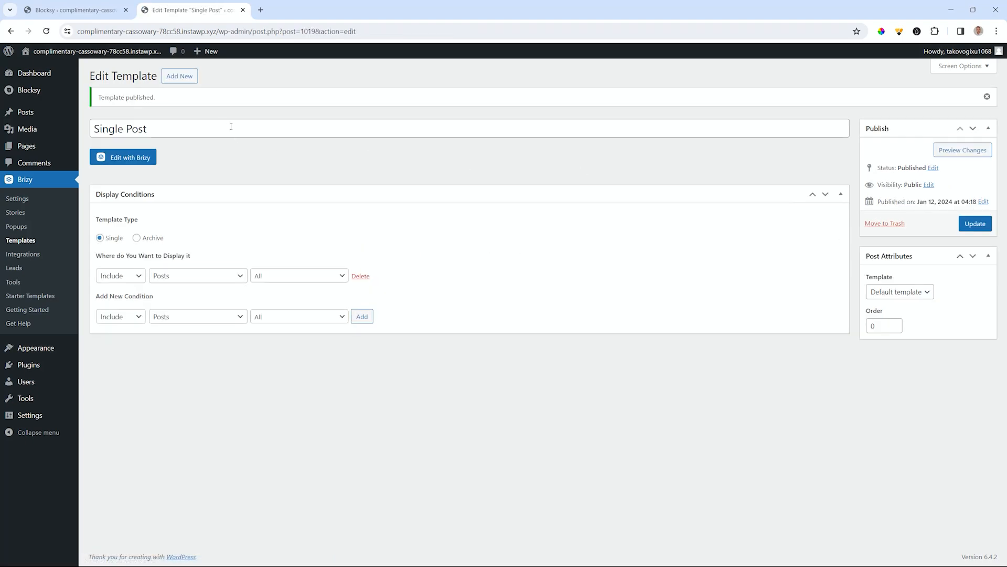
- Open the Single Post template in the Brizy editor and add a blank block
{"action": "left_click", "coordinate": [121, 159]}
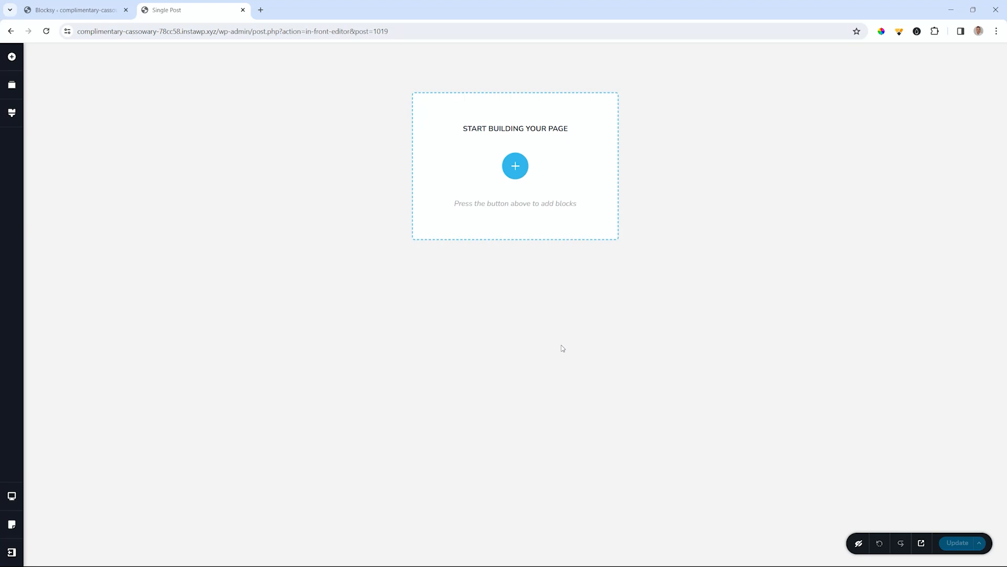
{"action": "left_click", "coordinate": [515, 165]}
{"action": "left_click", "coordinate": [348, 158]}
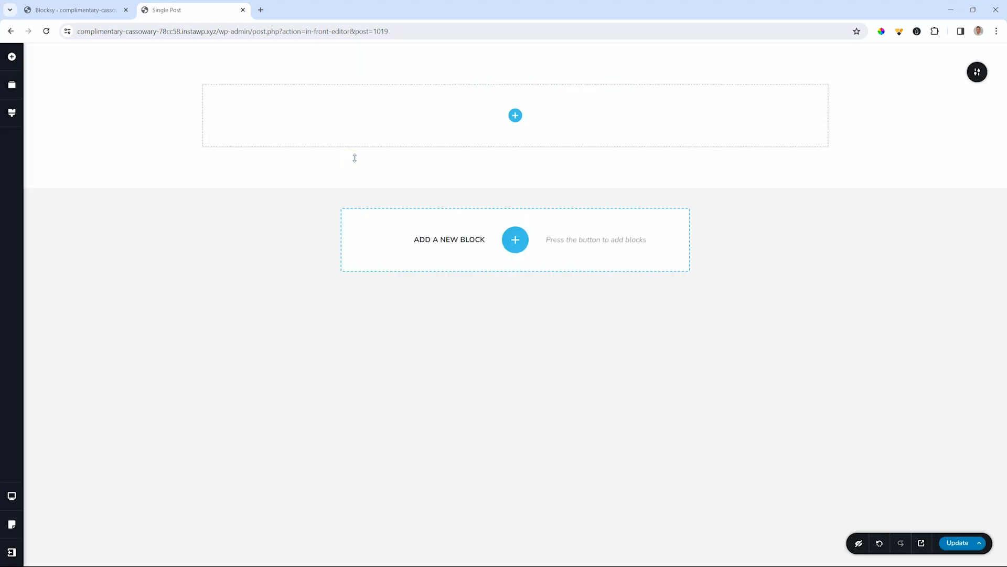
- Build a two-column layout in the block with the Featured Image in the left column and the Title and Excerpt in the right
{"action": "left_click", "coordinate": [515, 116]}
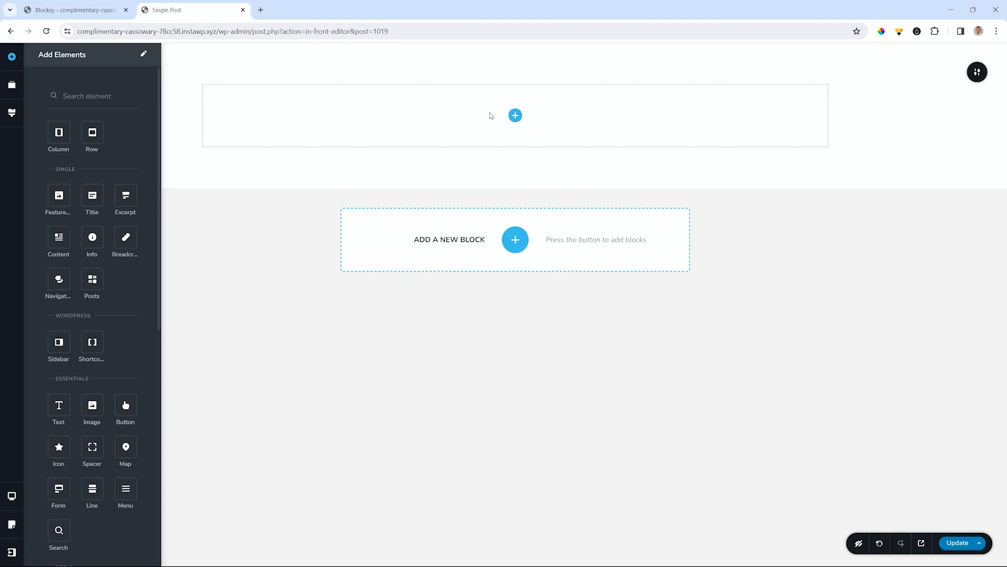
{"action": "left_click_drag", "start_coordinate": [59, 130], "coordinate": [514, 116]}
{"action": "left_click_drag", "start_coordinate": [68, 203], "coordinate": [360, 119]}
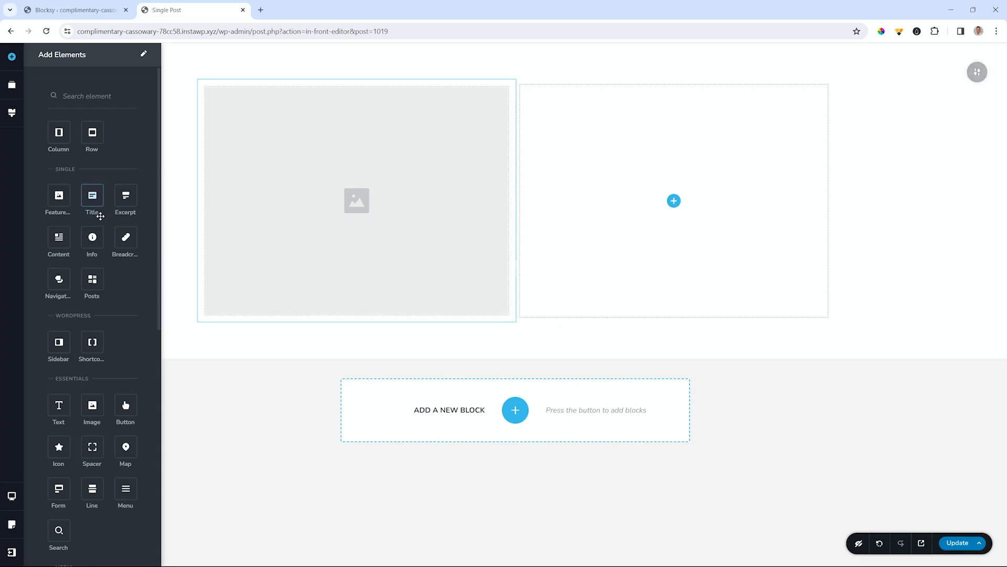
{"action": "left_click_drag", "start_coordinate": [93, 198], "coordinate": [670, 206]}
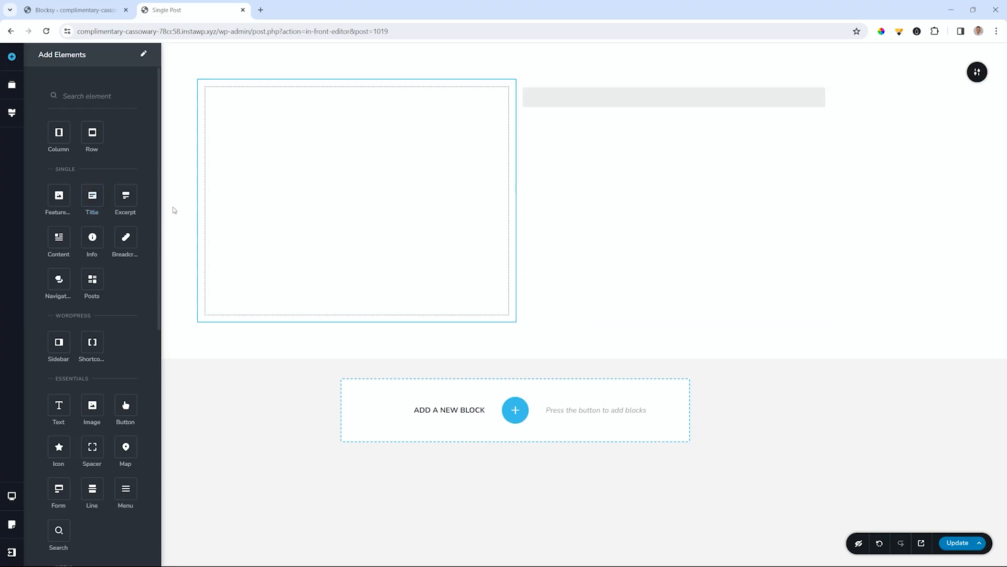
{"action": "left_click_drag", "start_coordinate": [125, 197], "coordinate": [567, 110]}
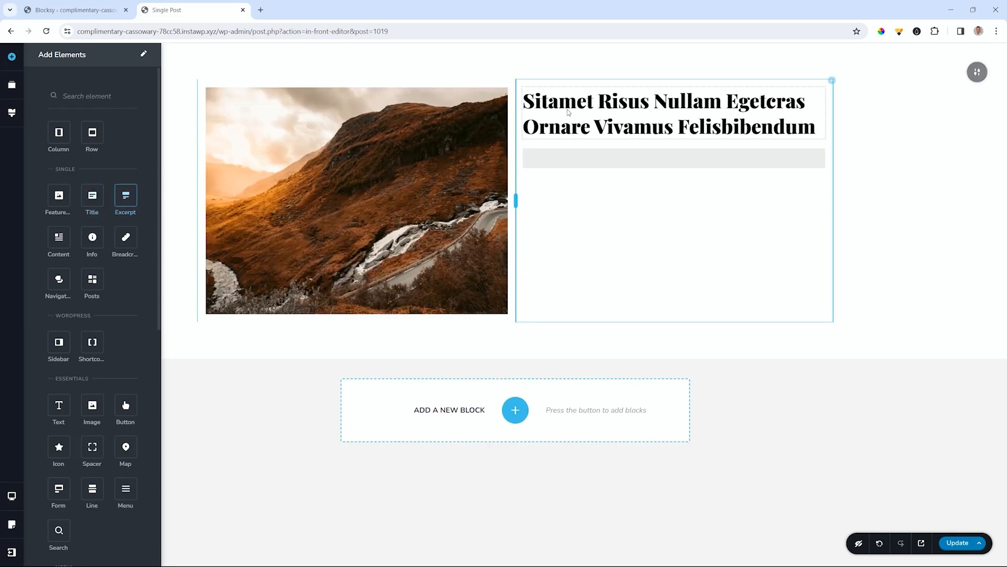
- Add Breadcrumbs above the two columns and align them to the left
{"action": "left_click_drag", "start_coordinate": [126, 237], "coordinate": [230, 87]}
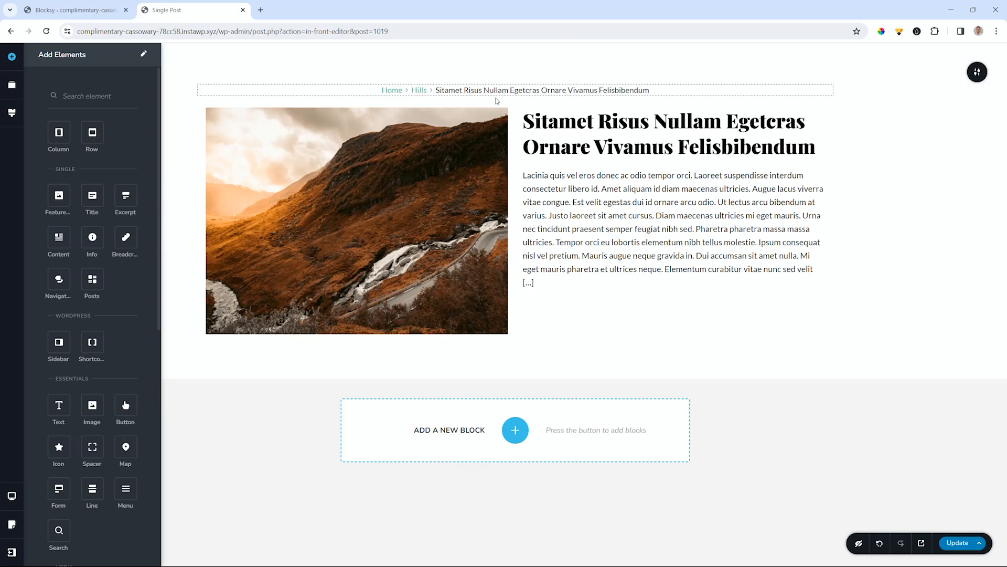
{"action": "left_click", "coordinate": [496, 98]}
{"action": "left_click", "coordinate": [514, 112]}
{"action": "left_click", "coordinate": [515, 113]}
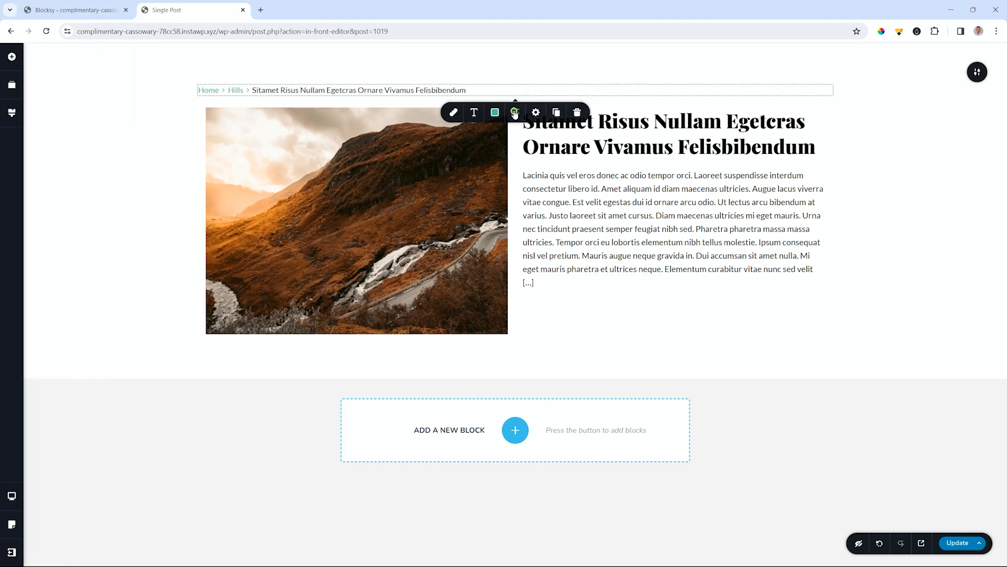
- Add a second blank block below the first and place the post Content element in it
{"action": "left_click", "coordinate": [523, 437]}
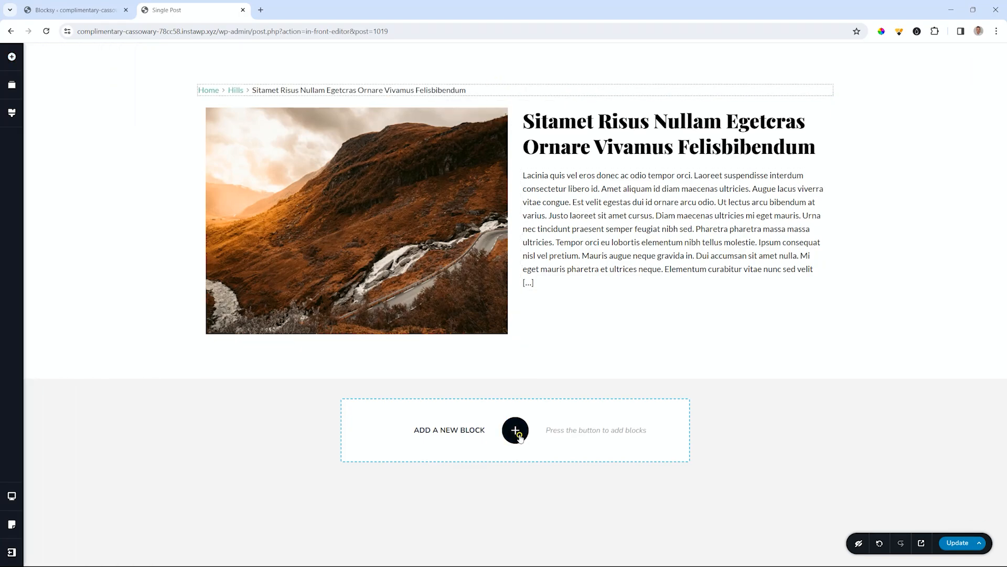
{"action": "left_click", "coordinate": [317, 160]}
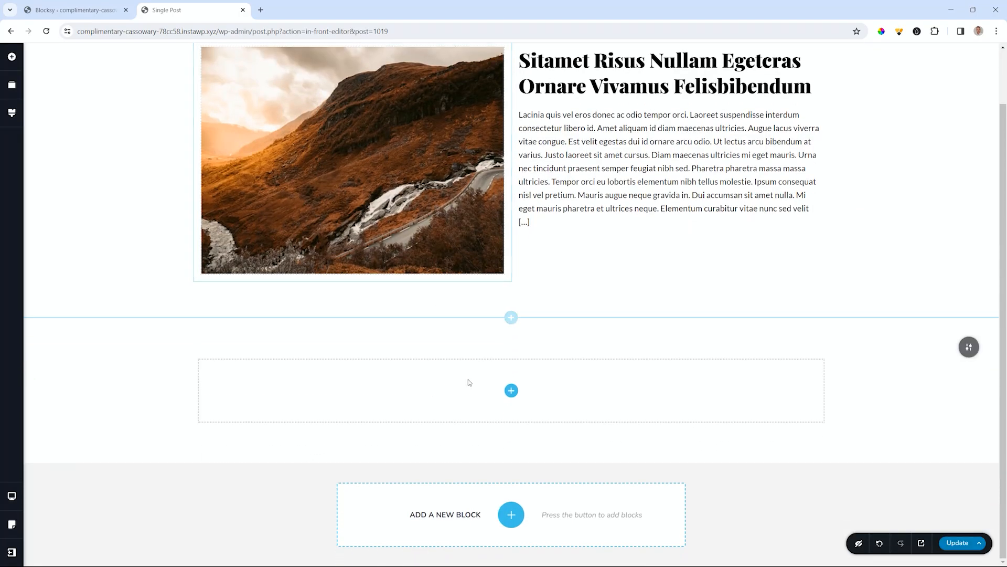
{"action": "left_click", "coordinate": [511, 390]}
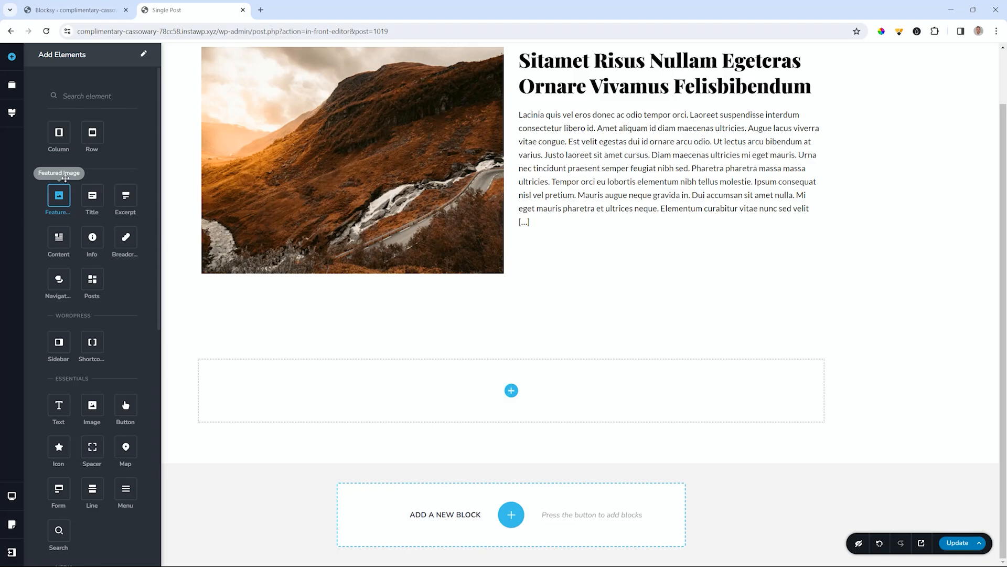
{"action": "left_click_drag", "start_coordinate": [59, 237], "coordinate": [513, 396]}
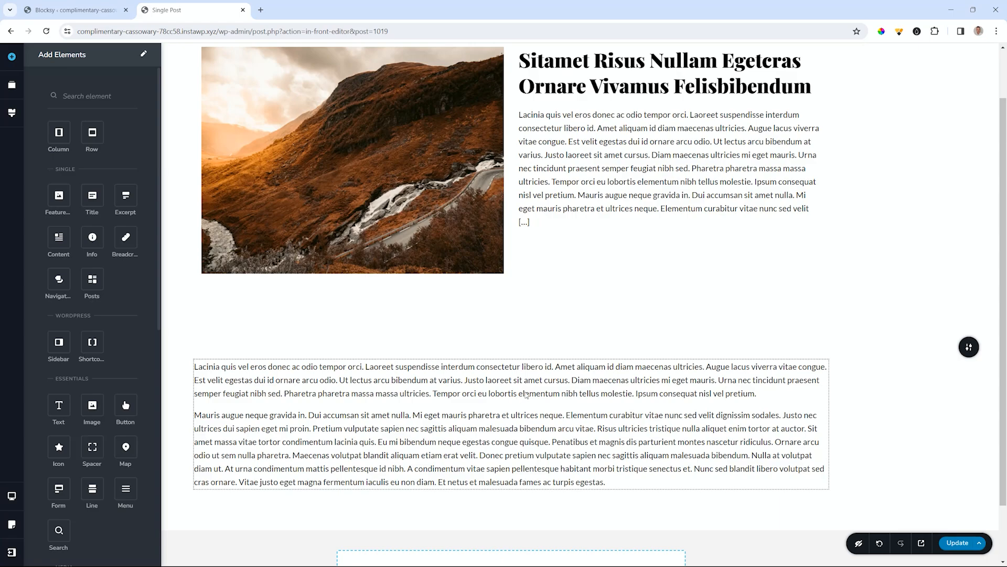
- Set the content block's boxed width to 900 px
{"action": "left_click", "coordinate": [888, 397]}
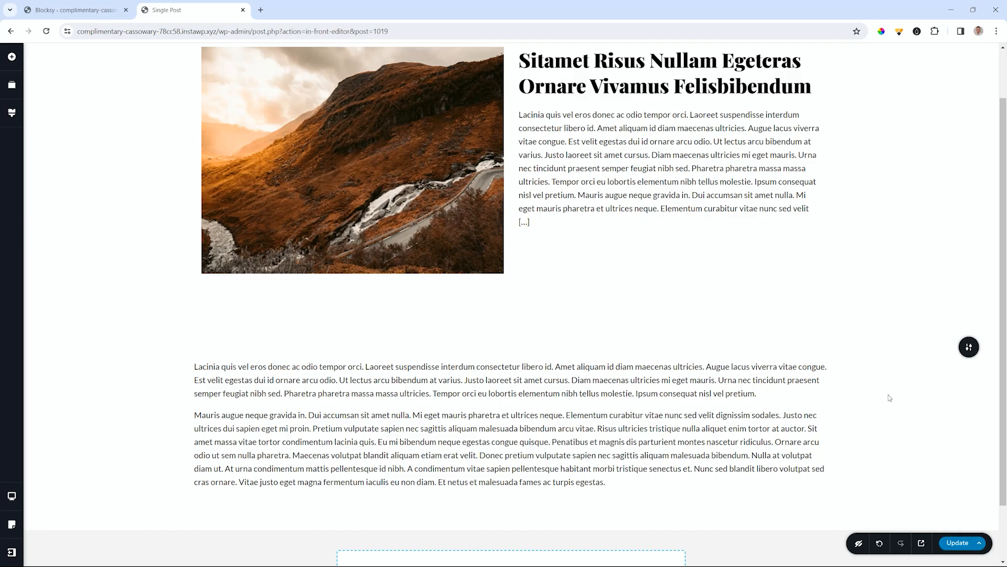
{"action": "left_click", "coordinate": [969, 347]}
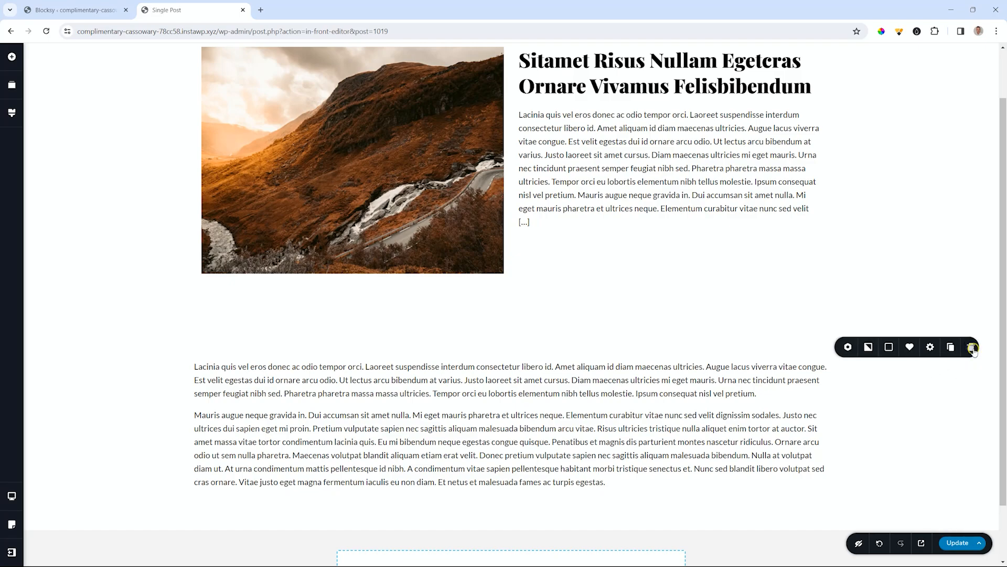
{"action": "left_click", "coordinate": [924, 347]}
{"action": "left_click", "coordinate": [973, 397]}
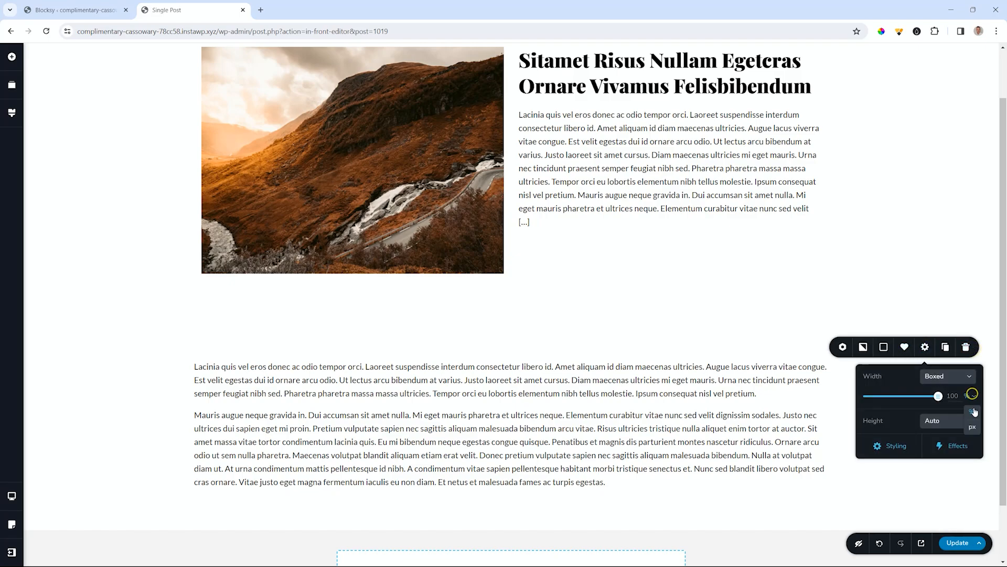
{"action": "left_click", "coordinate": [972, 424]}
{"action": "left_click", "coordinate": [951, 396]}
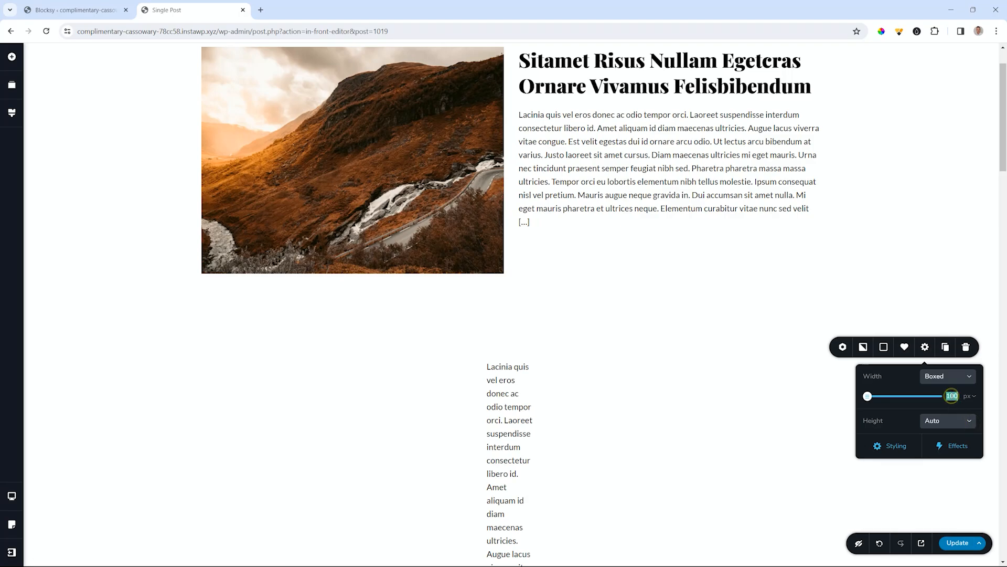
{"action": "type", "text": "1170"}
{"action": "key", "text": "BackSpace"}
{"action": "key", "text": "BackSpace"}
{"action": "key", "text": "BackSpace"}
{"action": "key", "text": "BackSpace"}
{"action": "type", "text": "900"}
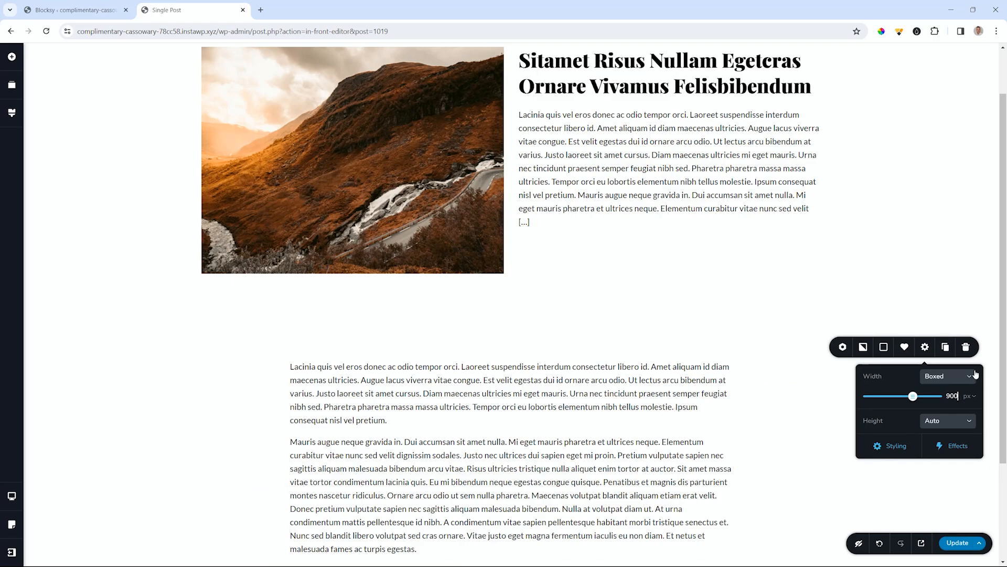
{"action": "left_click", "coordinate": [963, 382]}
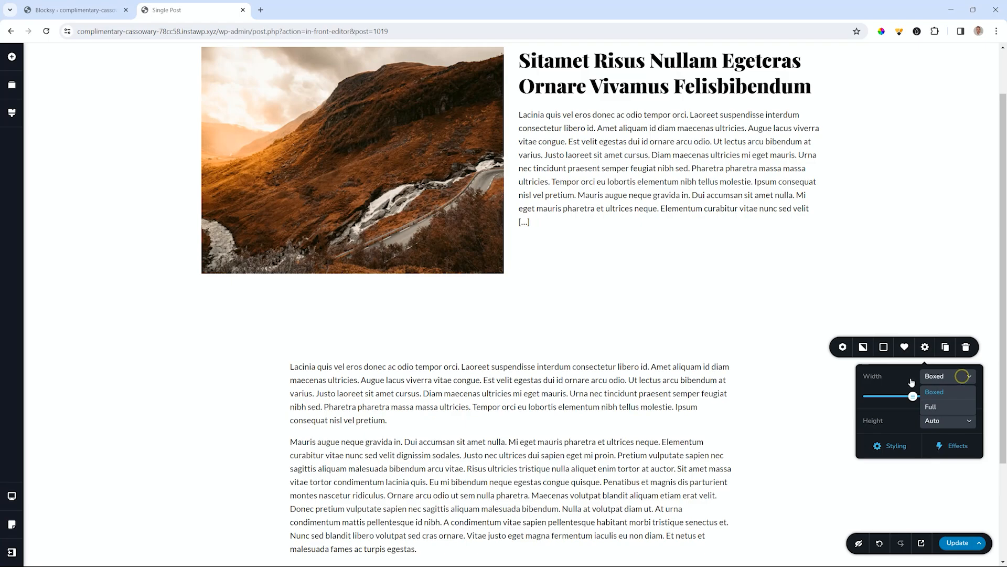
{"action": "left_click", "coordinate": [623, 424]}
- Review the template layout, save the update and open the preview of the post
{"action": "scroll", "coordinate": [719, 394], "scroll_direction": "down", "scroll_amount": 2}
{"action": "scroll", "coordinate": [719, 393], "scroll_direction": "up", "scroll_amount": 3}
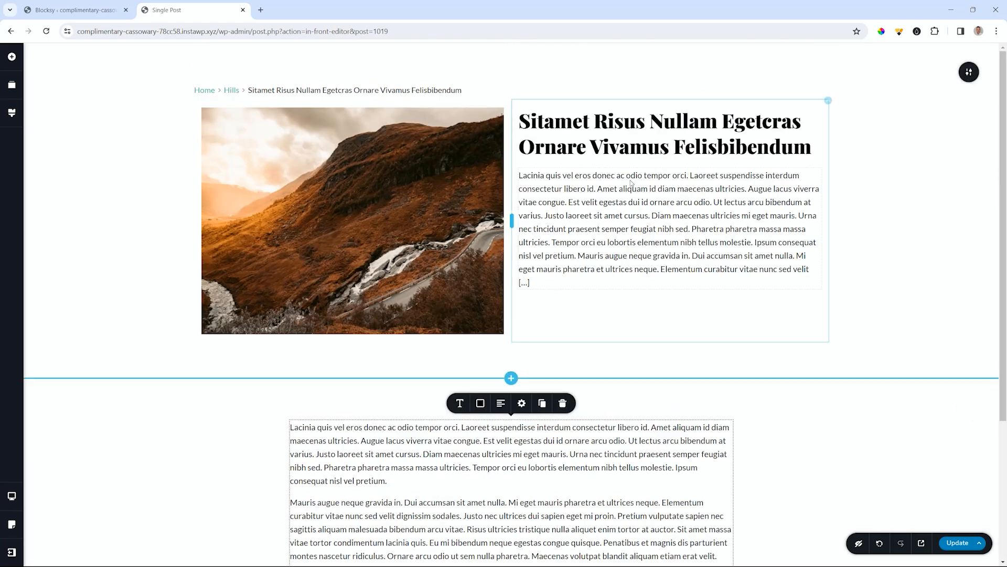
{"action": "scroll", "coordinate": [904, 442], "scroll_direction": "down", "scroll_amount": 3}
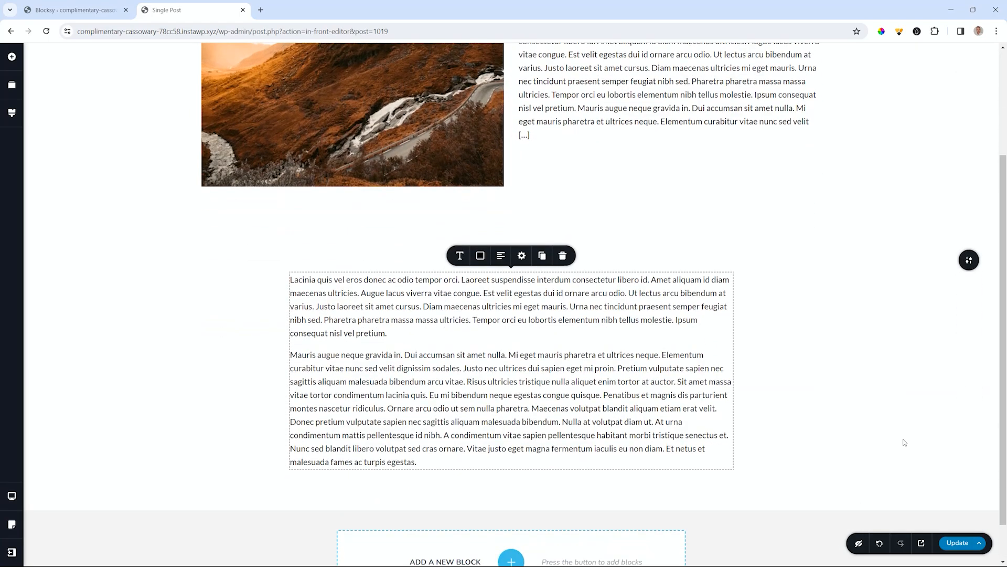
{"action": "scroll", "coordinate": [904, 443], "scroll_direction": "up", "scroll_amount": 3}
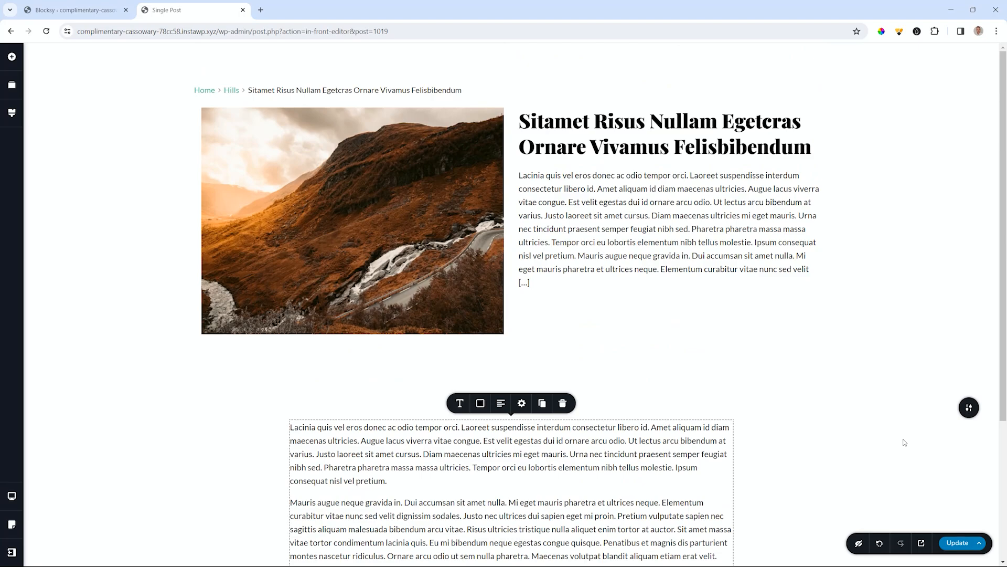
{"action": "scroll", "coordinate": [904, 443], "scroll_direction": "down", "scroll_amount": 2}
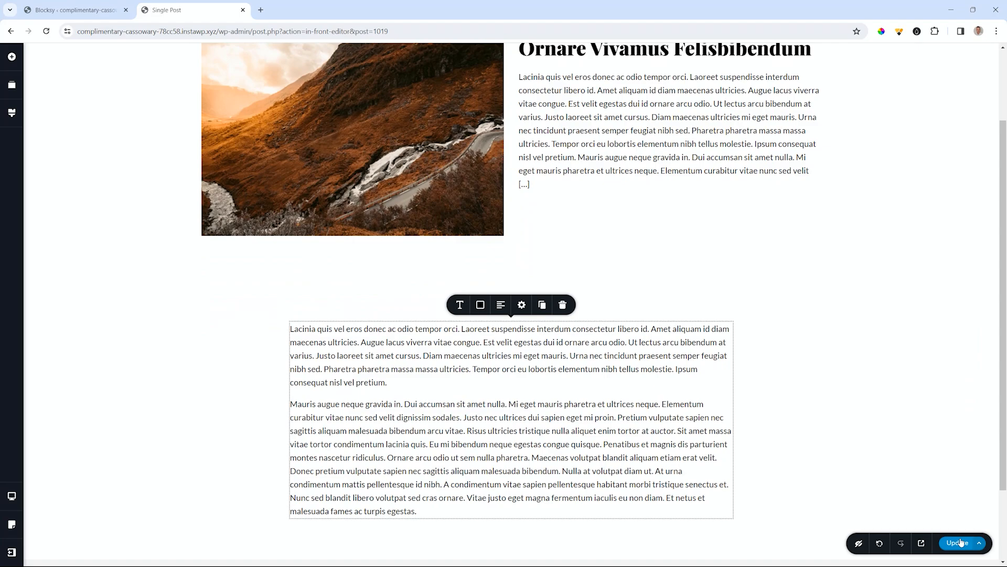
{"action": "left_click", "coordinate": [961, 541]}
{"action": "left_click", "coordinate": [922, 542]}
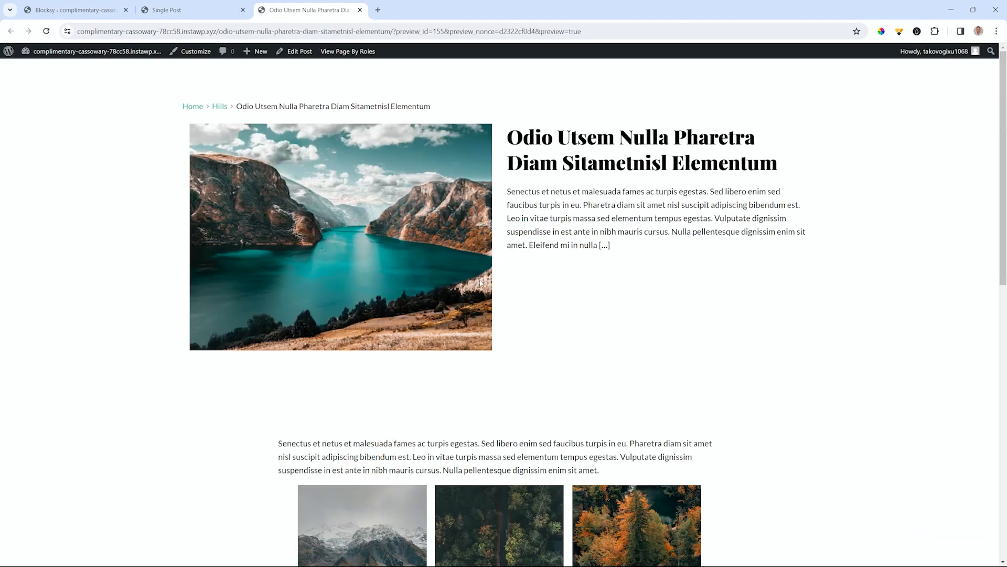
- Examine the previewed post from header to content, compare it with the template layout, and return to the Brizy editor
{"action": "scroll", "coordinate": [651, 418], "scroll_direction": "down", "scroll_amount": 5}
{"action": "scroll", "coordinate": [656, 417], "scroll_direction": "down", "scroll_amount": 7}
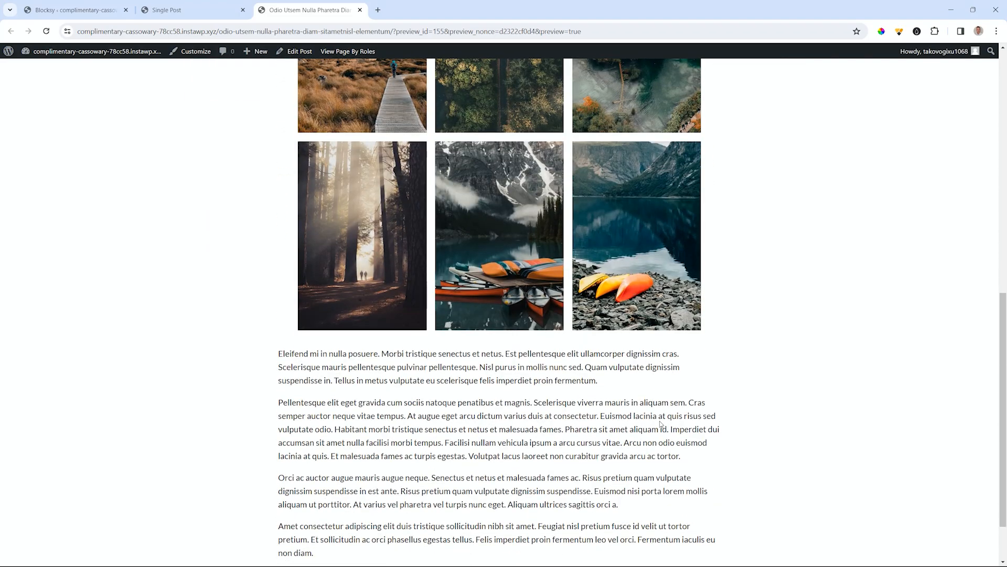
{"action": "scroll", "coordinate": [661, 420], "scroll_direction": "up", "scroll_amount": 12}
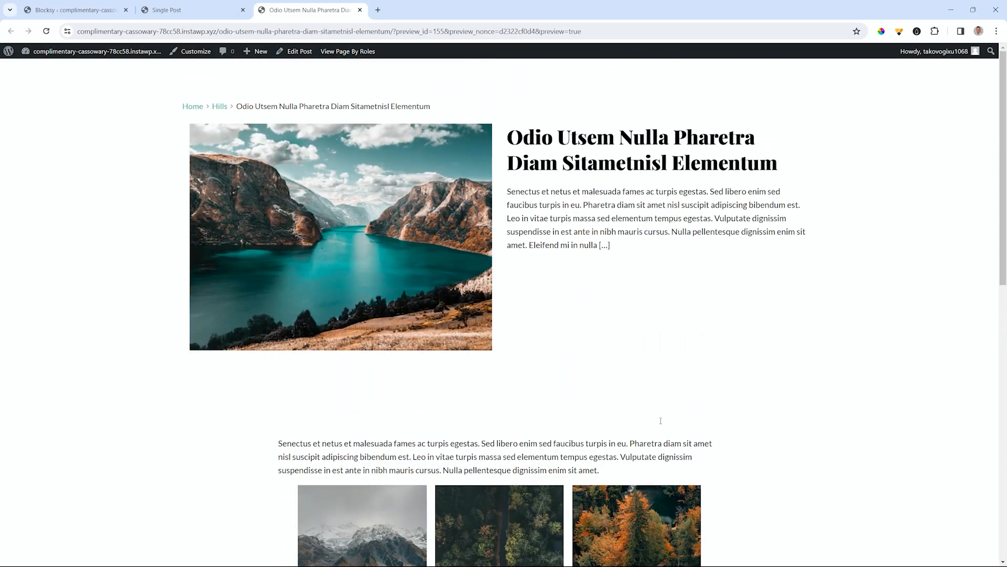
{"action": "scroll", "coordinate": [663, 377], "scroll_direction": "down", "scroll_amount": 5}
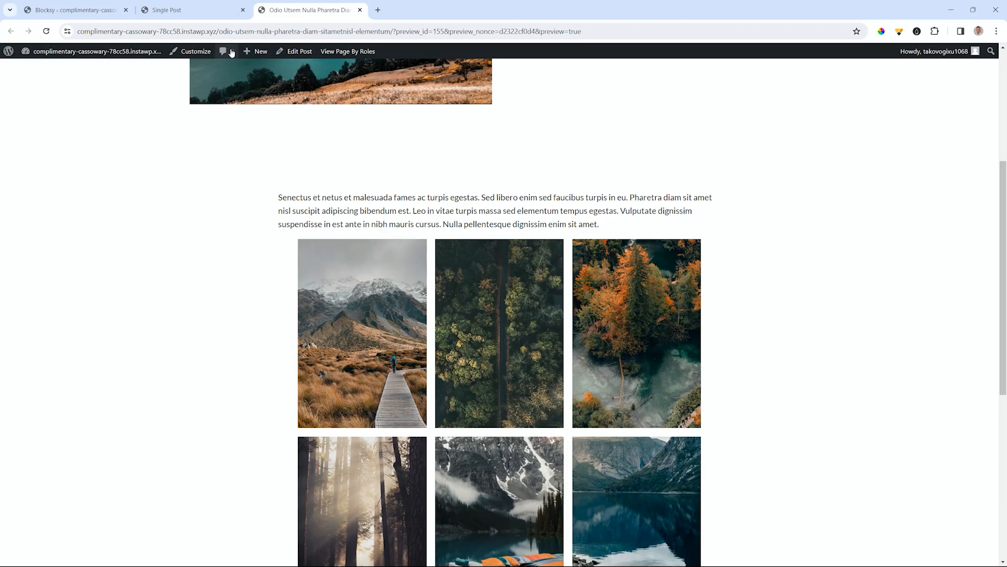
{"action": "left_click", "coordinate": [173, 10]}
{"action": "scroll", "coordinate": [409, 403], "scroll_direction": "down", "scroll_amount": 2}
{"action": "scroll", "coordinate": [409, 403], "scroll_direction": "up", "scroll_amount": 2}
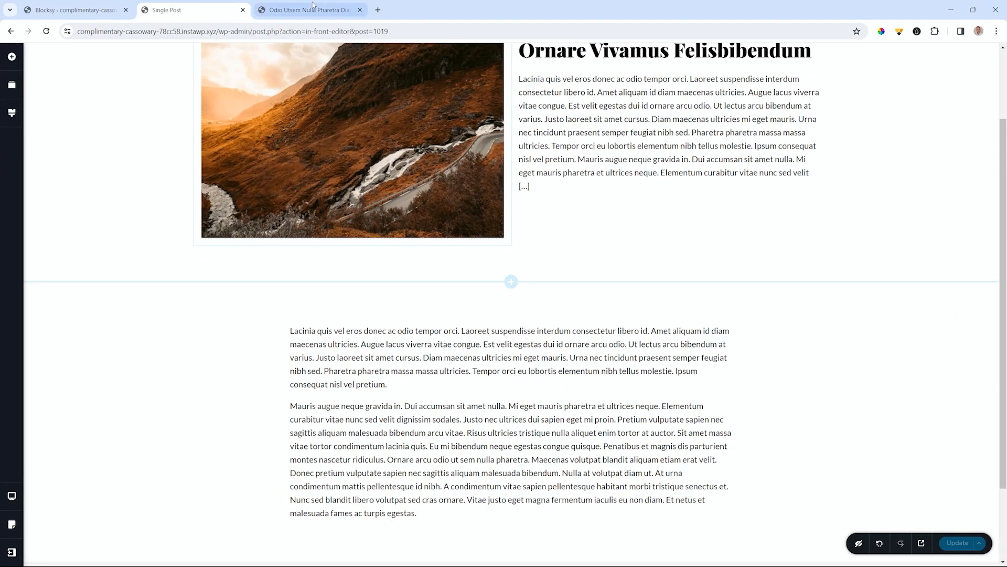
{"action": "left_click", "coordinate": [309, 10]}
{"action": "scroll", "coordinate": [506, 409], "scroll_direction": "down", "scroll_amount": 5}
{"action": "scroll", "coordinate": [520, 426], "scroll_direction": "up", "scroll_amount": 10}
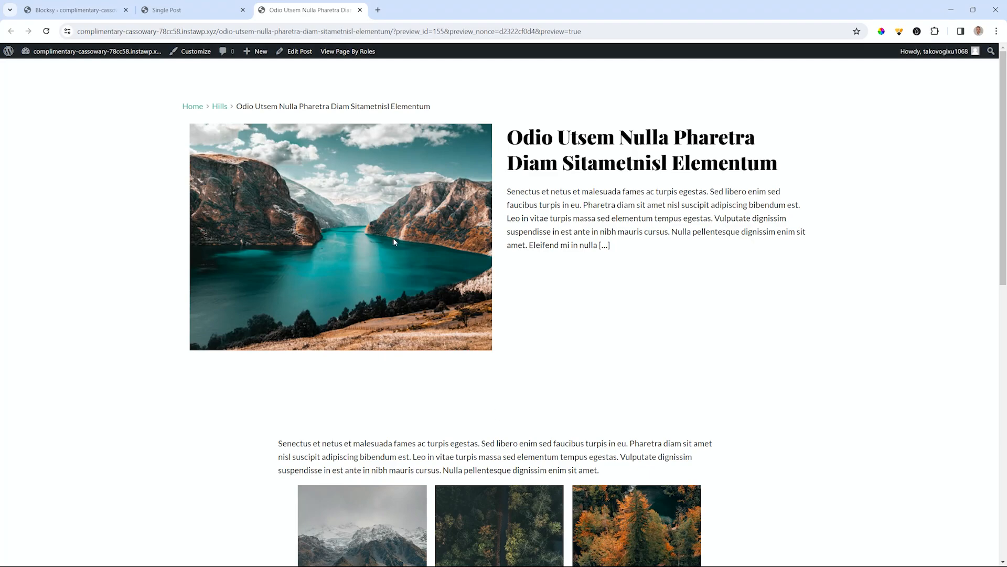
{"action": "left_click", "coordinate": [173, 10]}
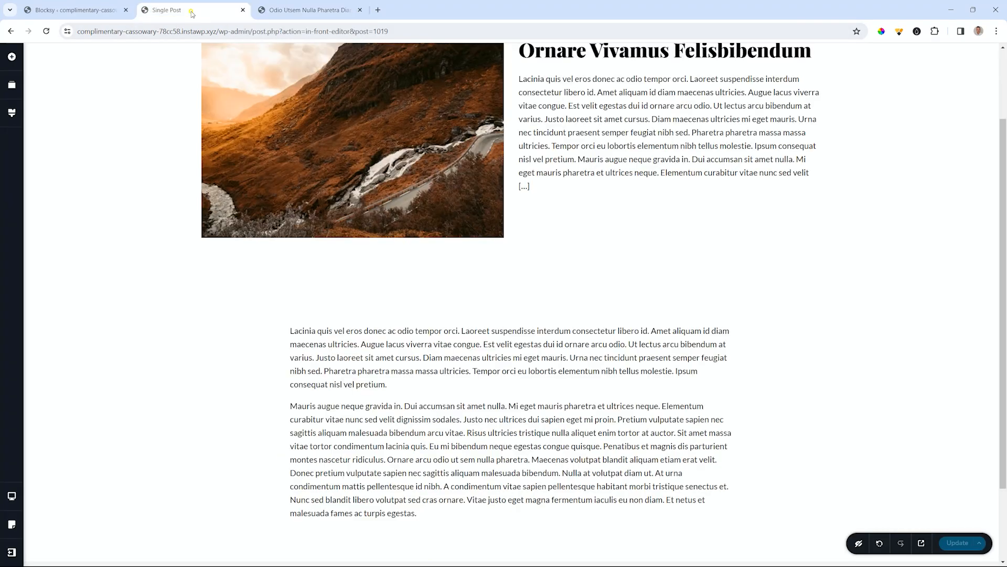
{"action": "scroll", "coordinate": [411, 419], "scroll_direction": "up", "scroll_amount": 1}
{"action": "scroll", "coordinate": [411, 418], "scroll_direction": "up", "scroll_amount": 2}
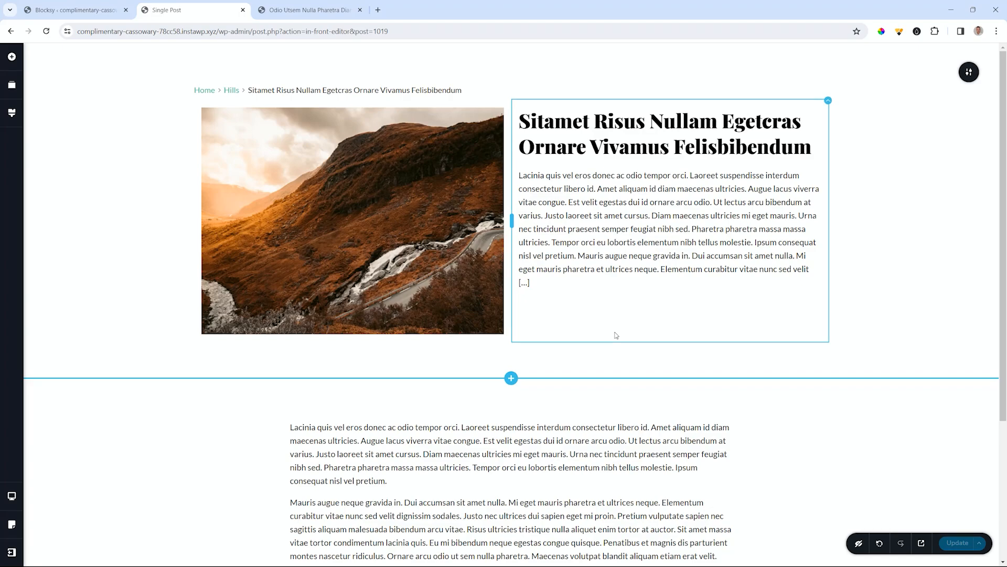
- Add a Text element below the excerpt in the post template and replace its placeholder copy with "Categories:"
{"action": "left_click", "coordinate": [618, 259]}
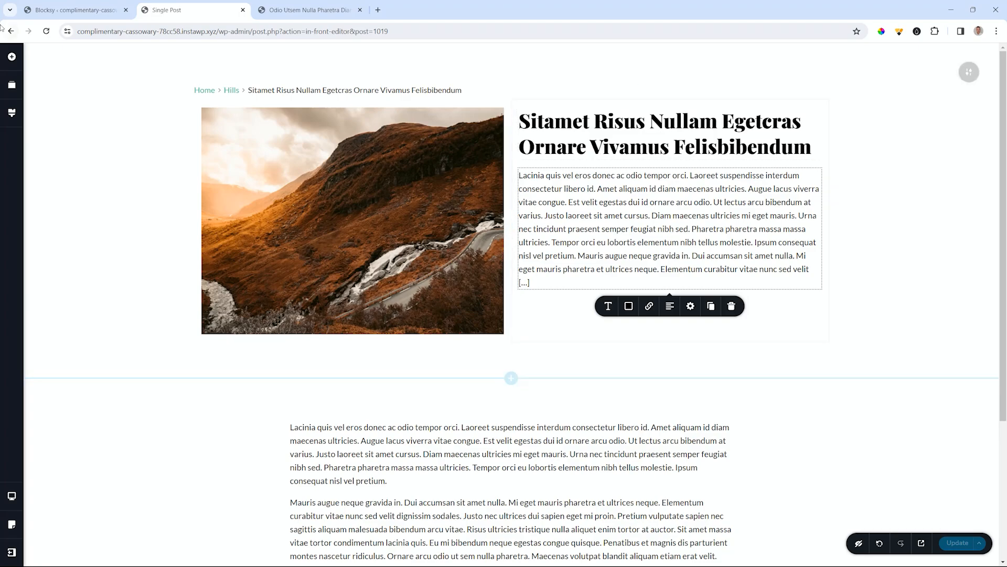
{"action": "left_click", "coordinate": [12, 56]}
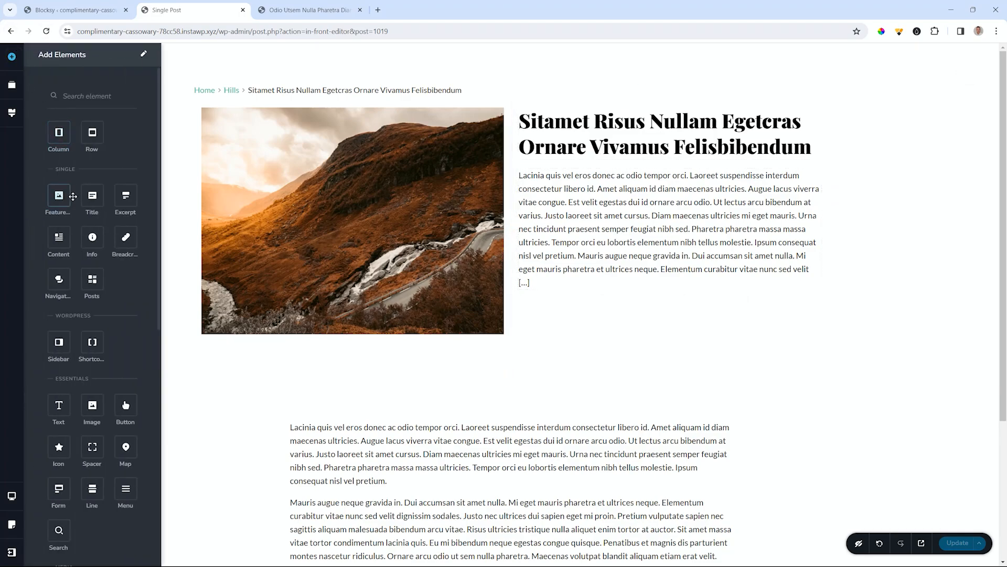
{"action": "left_click_drag", "start_coordinate": [58, 405], "coordinate": [546, 292]}
{"action": "triple_click", "coordinate": [546, 310]}
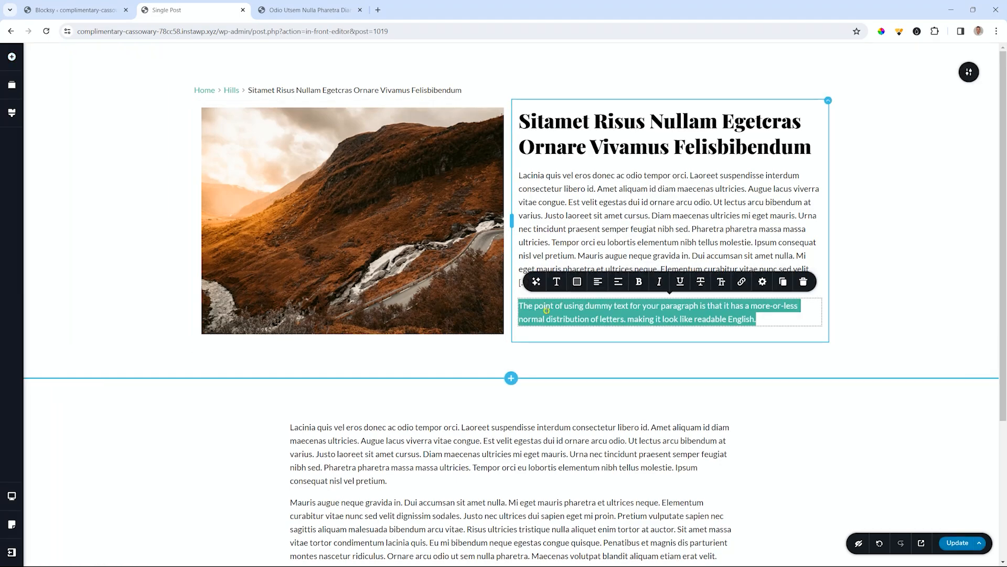
{"action": "type", "text": "Categories:"}
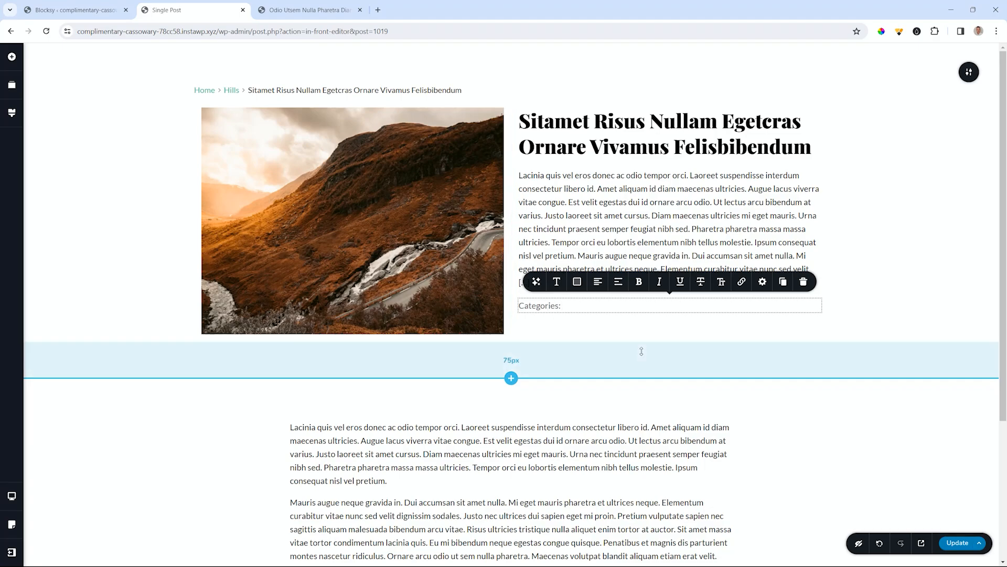
- Insert the dynamic Categories placeholder after the "Categories:" label
{"action": "type", "text": "#"}
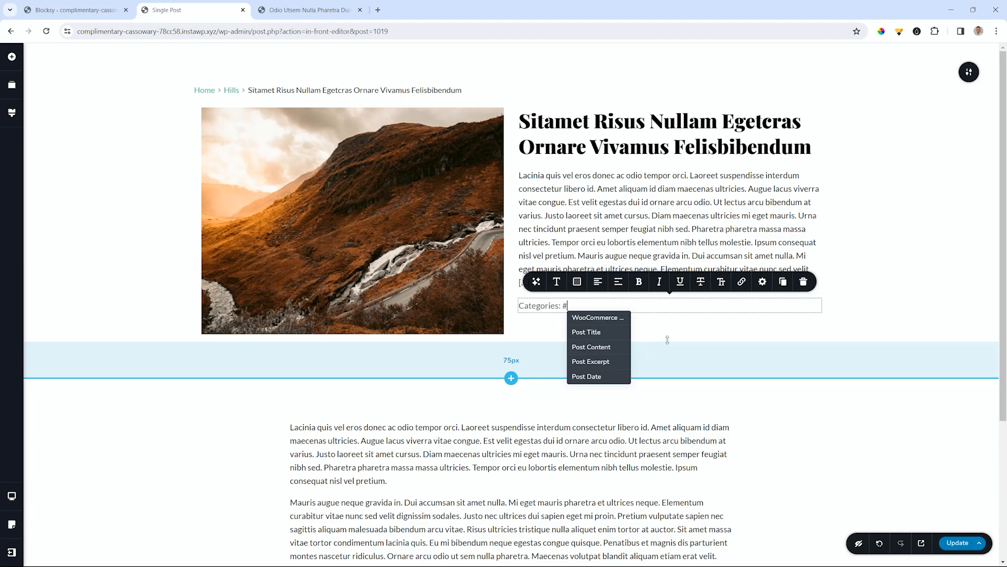
{"action": "scroll", "coordinate": [603, 354], "scroll_direction": "down", "scroll_amount": 5}
{"action": "scroll", "coordinate": [608, 357], "scroll_direction": "down", "scroll_amount": 5}
{"action": "scroll", "coordinate": [598, 354], "scroll_direction": "down", "scroll_amount": 3}
{"action": "left_click", "coordinate": [596, 336]}
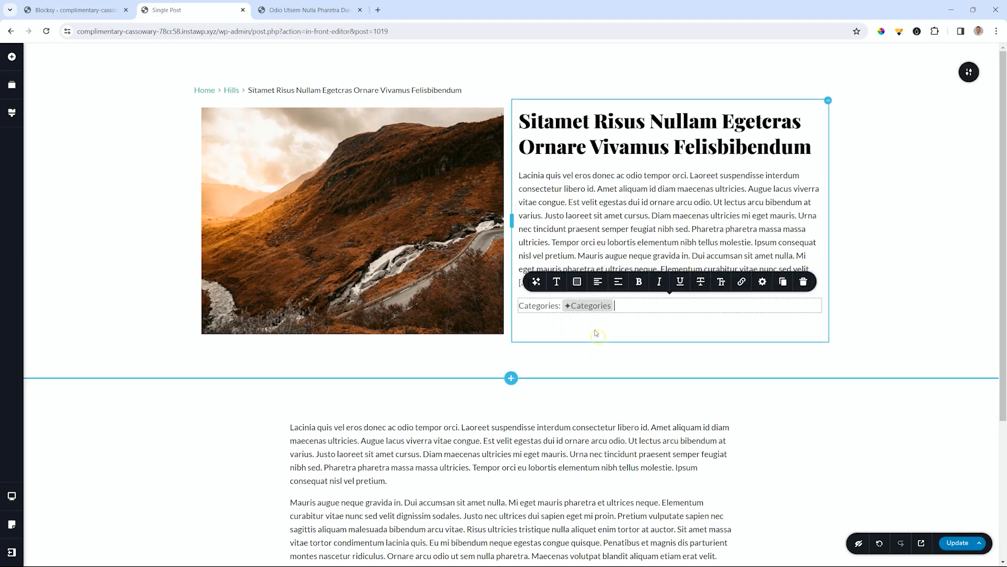
- Save the template update, check the category links in the post preview, and close the open preview pages
{"action": "left_click", "coordinate": [962, 540]}
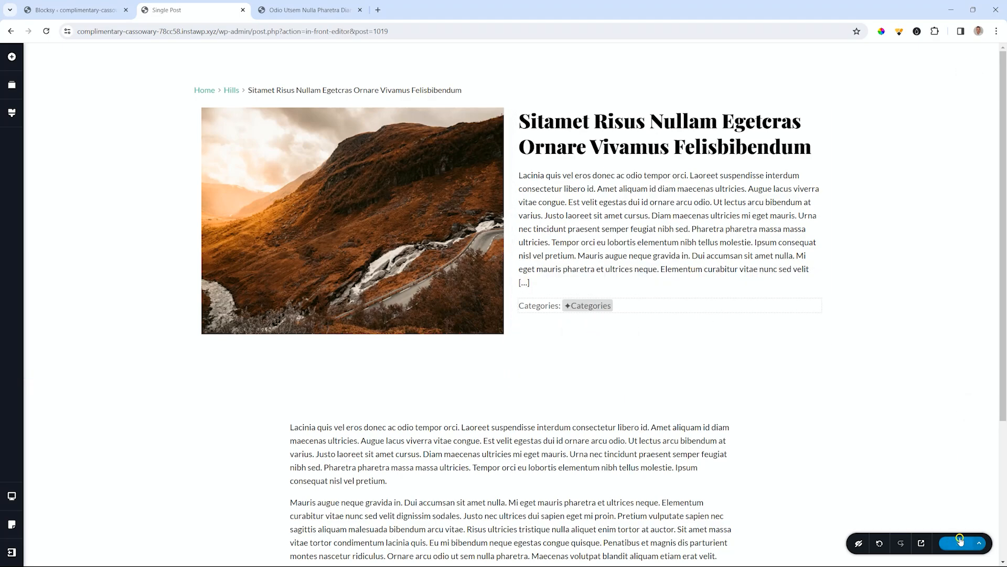
{"action": "left_click", "coordinate": [923, 541]}
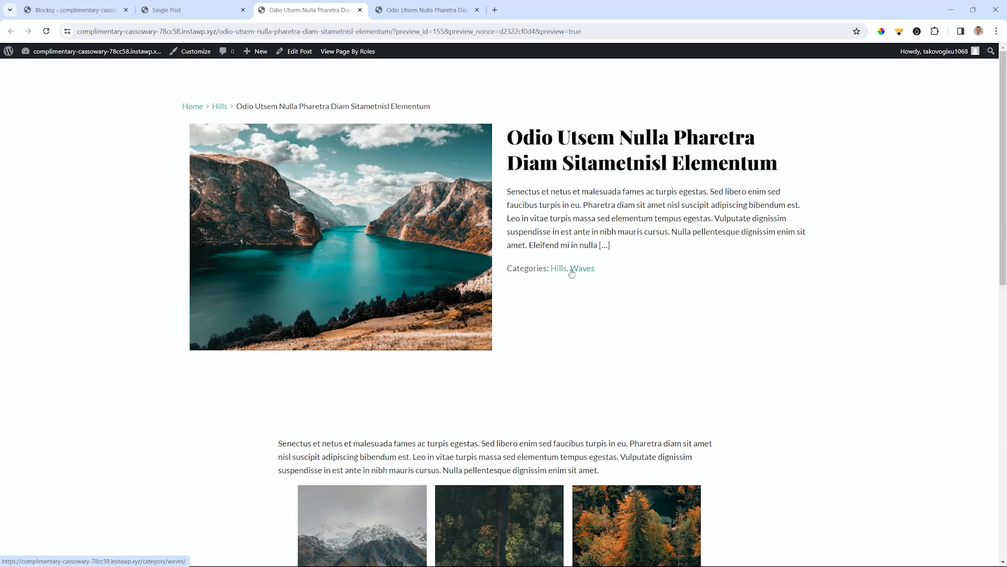
{"action": "left_click", "coordinate": [361, 11]}
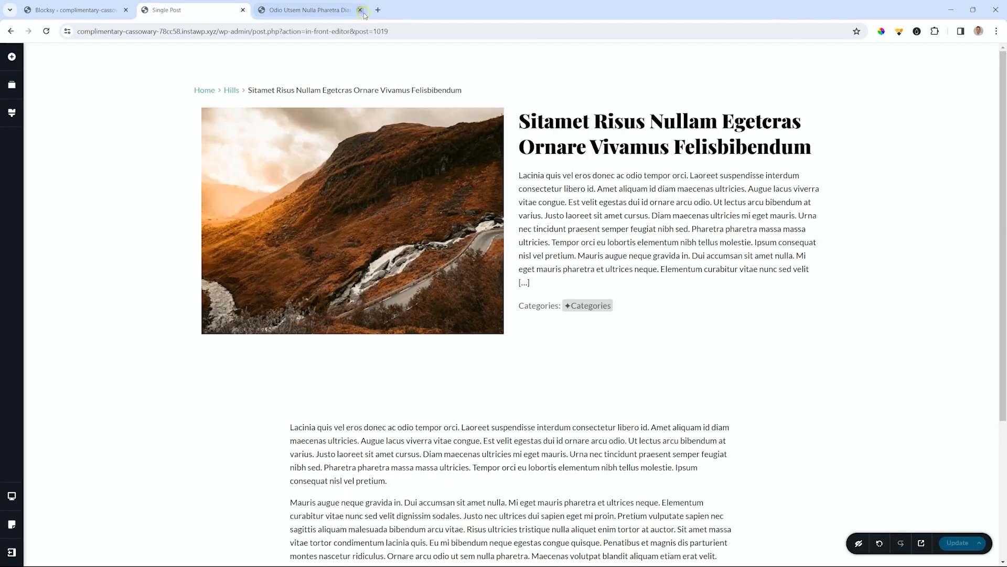
{"action": "left_click", "coordinate": [361, 11]}
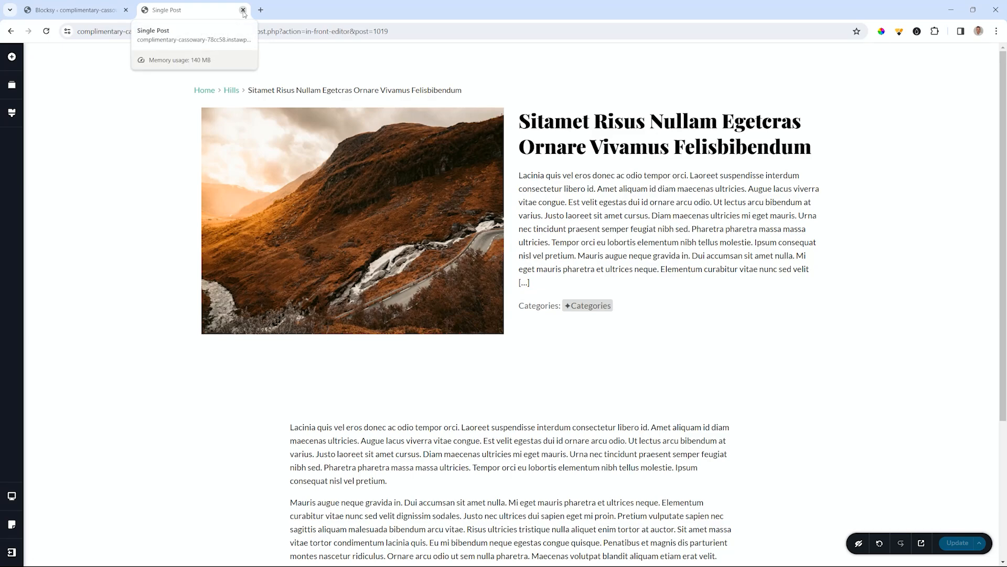
- Leave the template editor for the WordPress dashboard and open the Home page from the Pages list in Brizy
{"action": "left_click", "coordinate": [11, 552]}
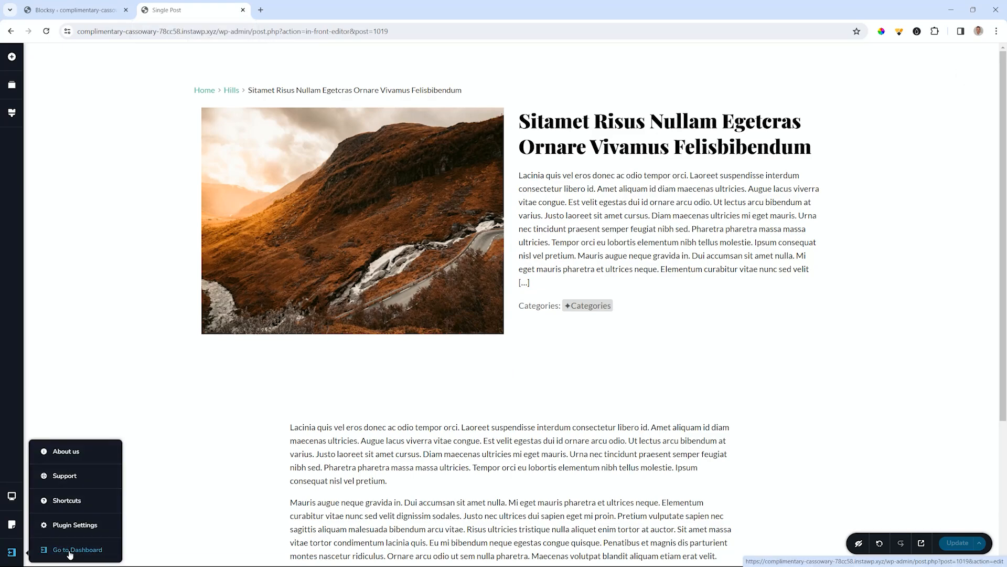
{"action": "left_click", "coordinate": [70, 551]}
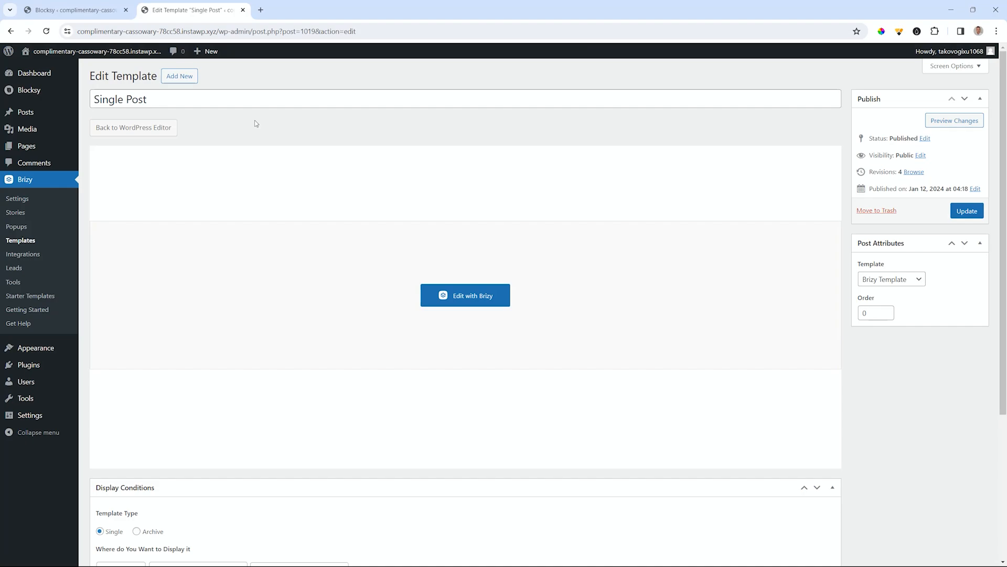
{"action": "left_click", "coordinate": [33, 240]}
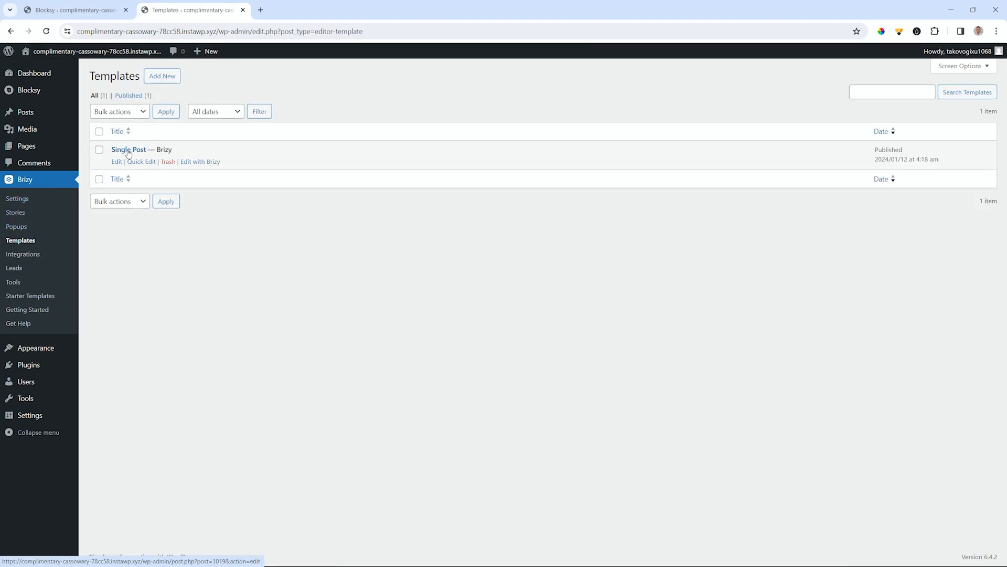
{"action": "left_click_drag", "start_coordinate": [31, 109], "coordinate": [33, 148]}
{"action": "left_click", "coordinate": [34, 147]}
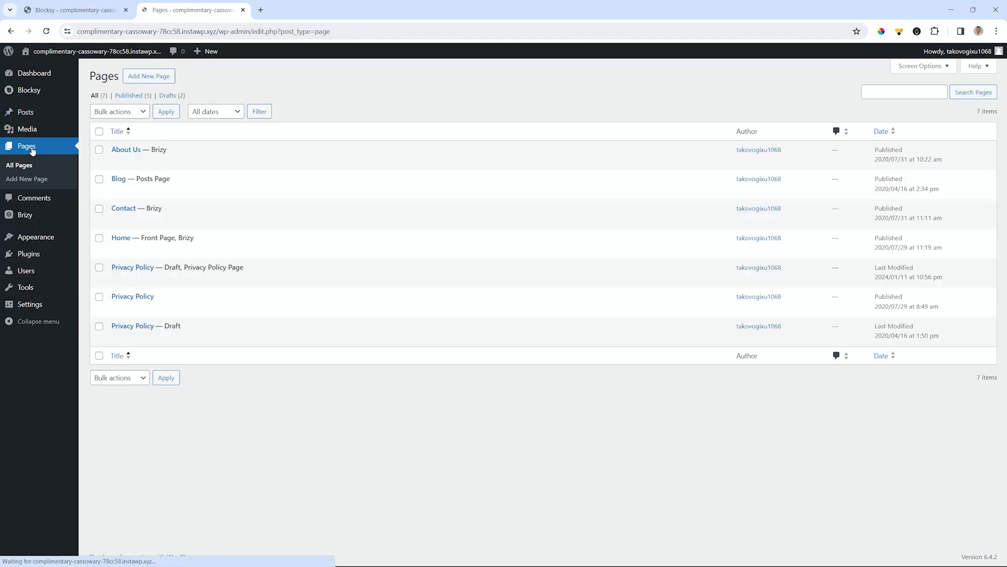
{"action": "left_click", "coordinate": [231, 251]}
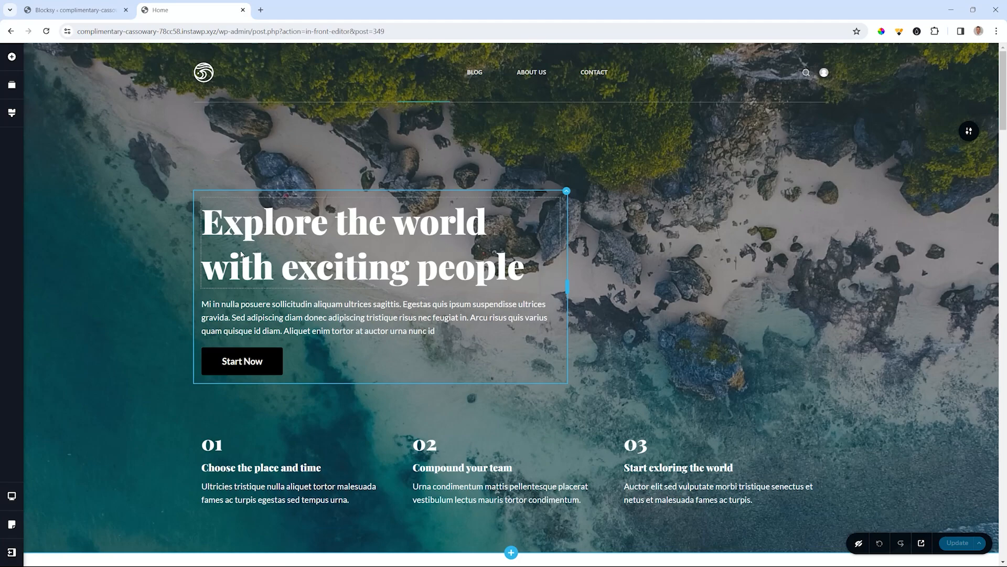
- Change the Home page's page template to Brizy Template
{"action": "left_click", "coordinate": [12, 527]}
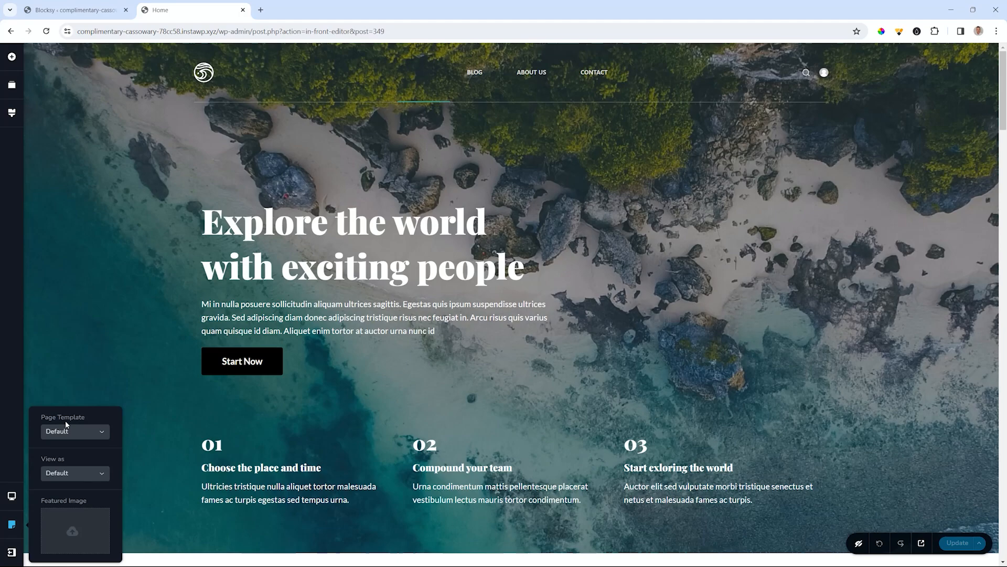
{"action": "left_click", "coordinate": [62, 434]}
{"action": "left_click", "coordinate": [64, 459]}
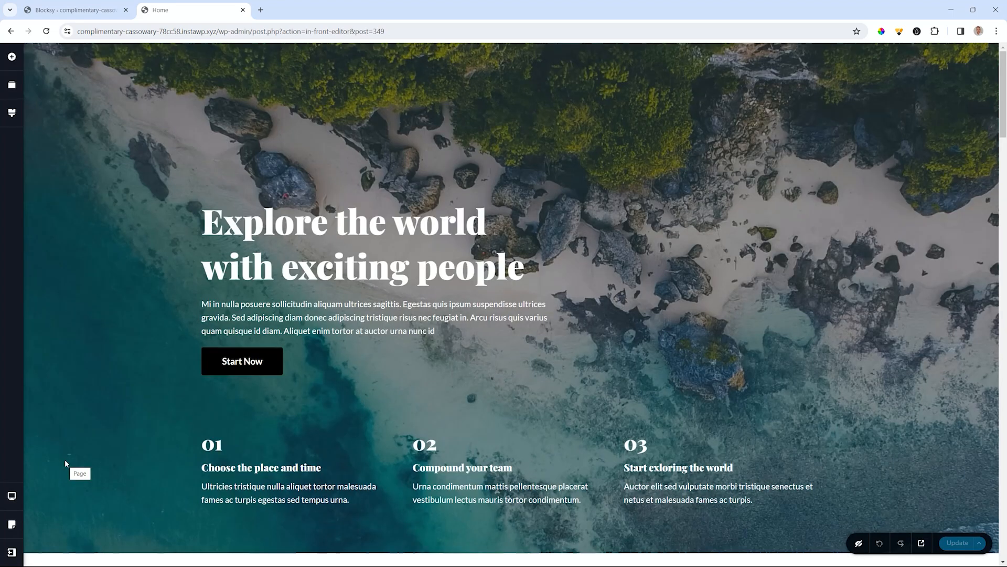
{"action": "left_click", "coordinate": [11, 524]}
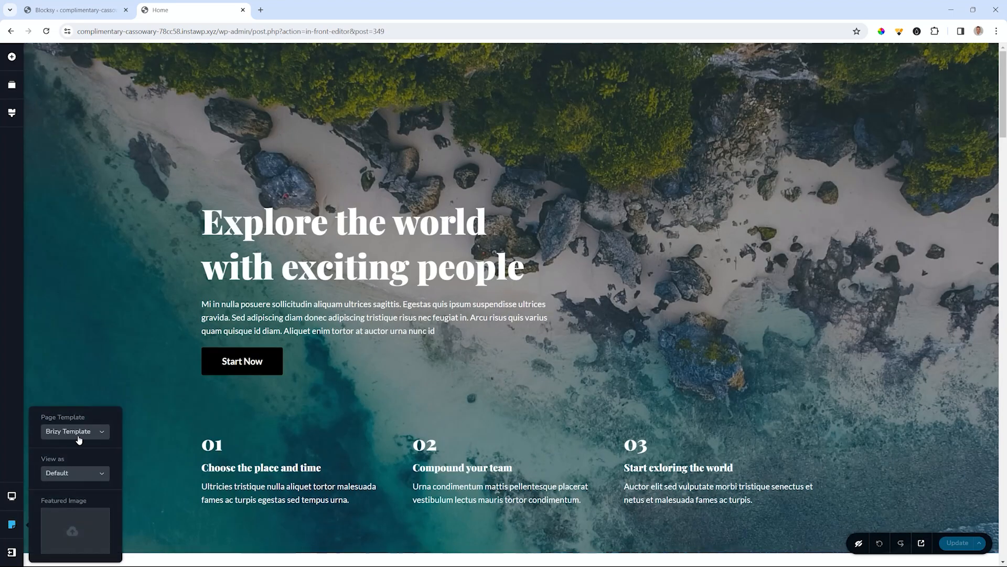
{"action": "left_click", "coordinate": [445, 80]}
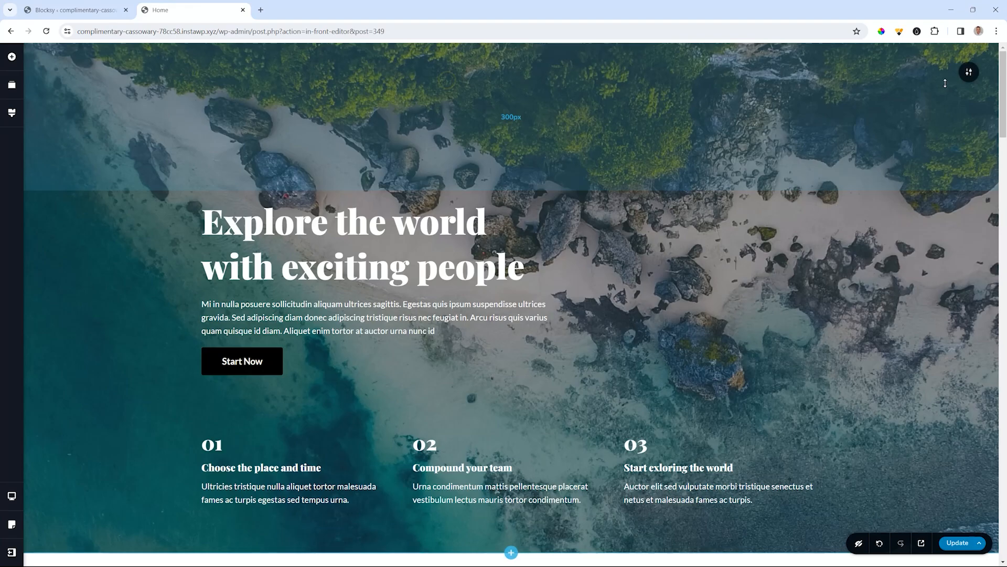
- Insert a light Header block with a centred logo and menu between the hero and Popular Destinations sections
{"action": "left_click_drag", "start_coordinate": [1006, 92], "coordinate": [1006, 62]}
{"action": "scroll", "coordinate": [512, 457], "scroll_direction": "down", "scroll_amount": 2}
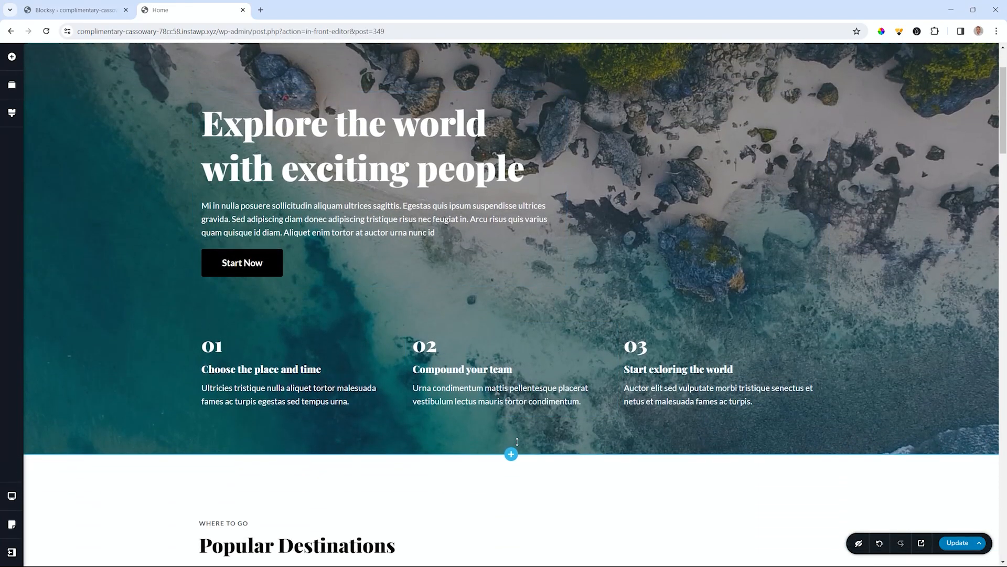
{"action": "left_click", "coordinate": [511, 455]}
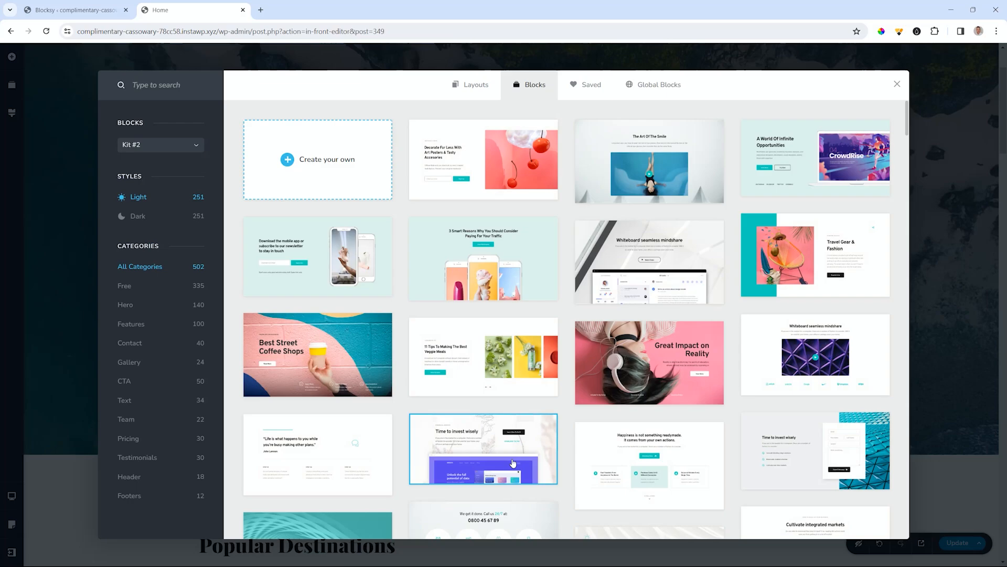
{"action": "left_click", "coordinate": [141, 475]}
{"action": "left_click", "coordinate": [662, 136]}
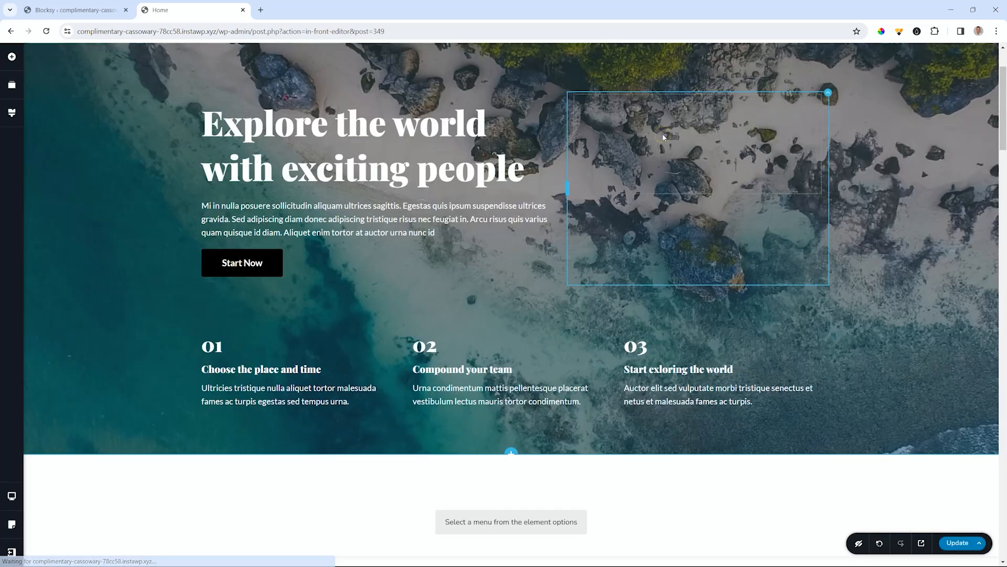
- Assign Main Menu to the new header block and move the block above the hero section
{"action": "scroll", "coordinate": [580, 324], "scroll_direction": "down", "scroll_amount": 2}
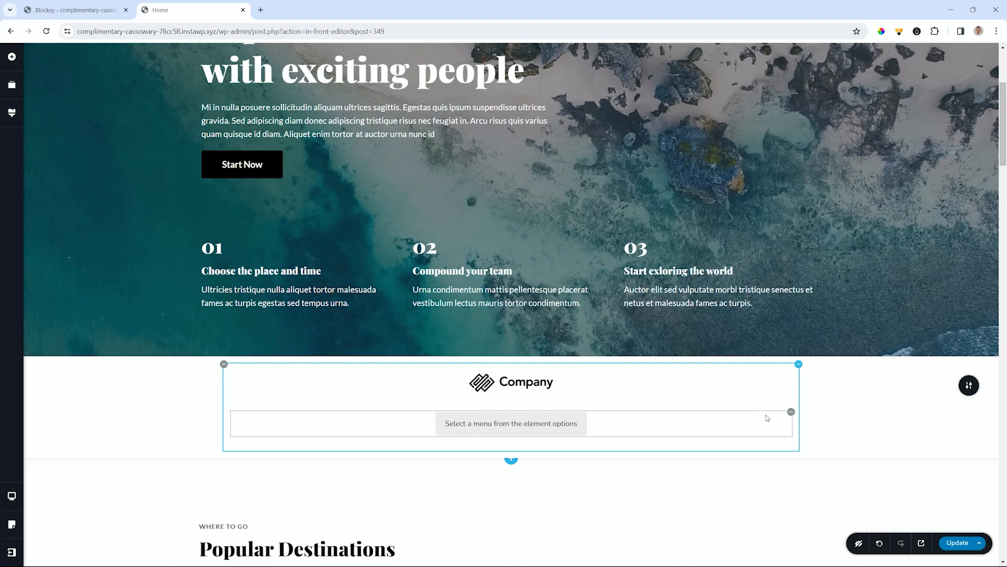
{"action": "left_click", "coordinate": [787, 415]}
{"action": "left_click", "coordinate": [749, 388]}
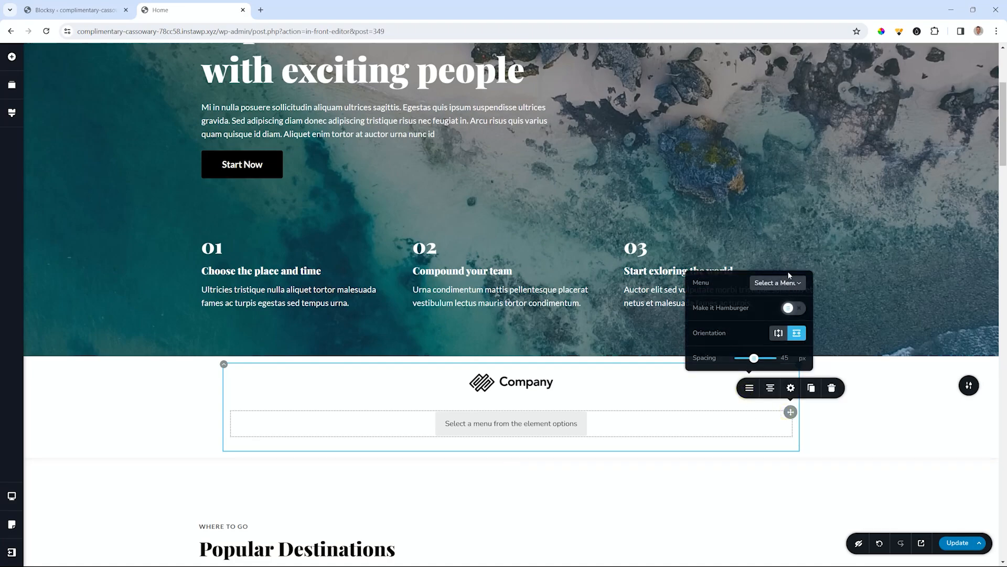
{"action": "left_click", "coordinate": [785, 284]}
{"action": "left_click", "coordinate": [771, 313]}
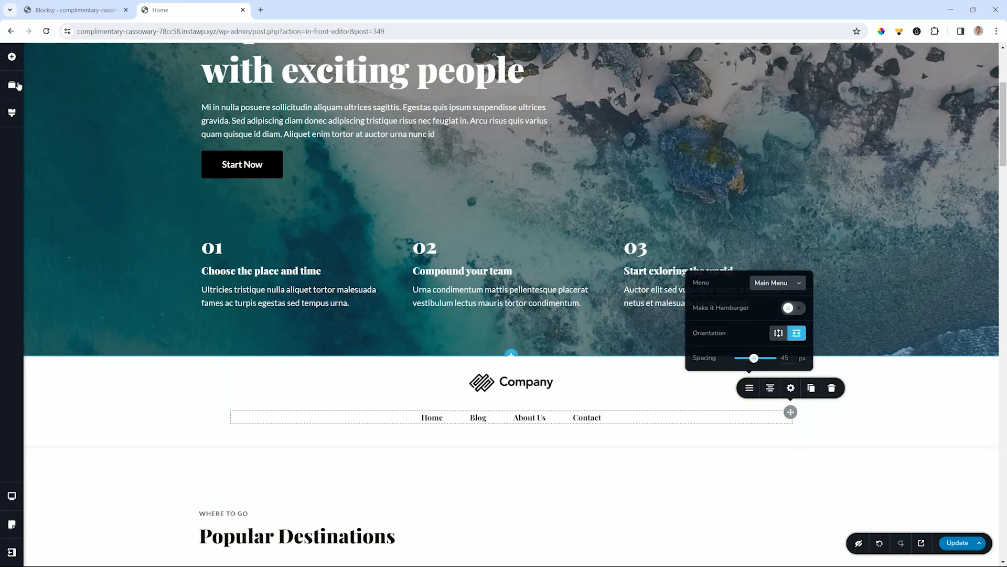
{"action": "left_click", "coordinate": [15, 85]}
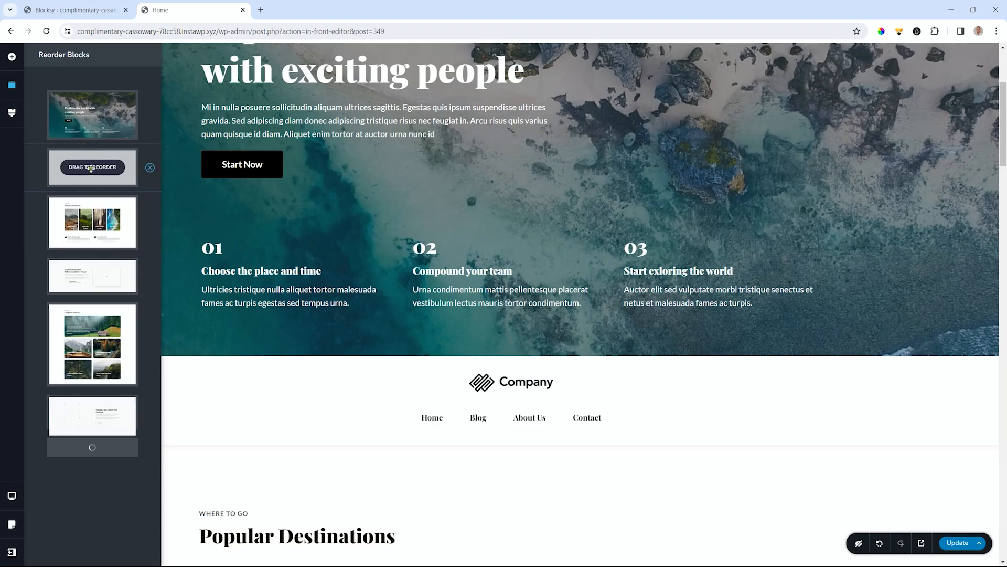
{"action": "left_click_drag", "start_coordinate": [88, 111], "coordinate": [87, 111]}
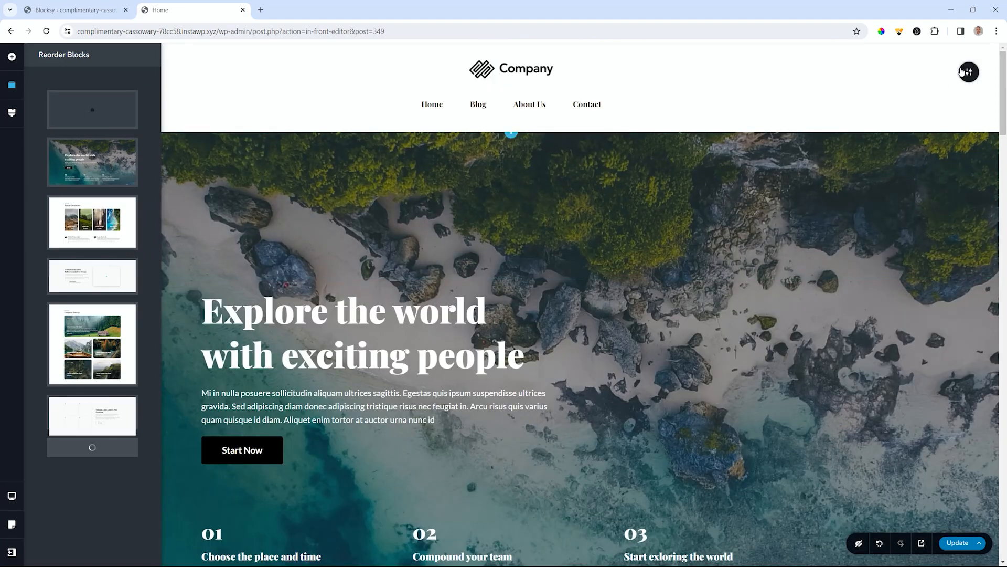
- Make the header block global with its Include display condition set to All
{"action": "left_click", "coordinate": [969, 72]}
{"action": "left_click", "coordinate": [841, 72]}
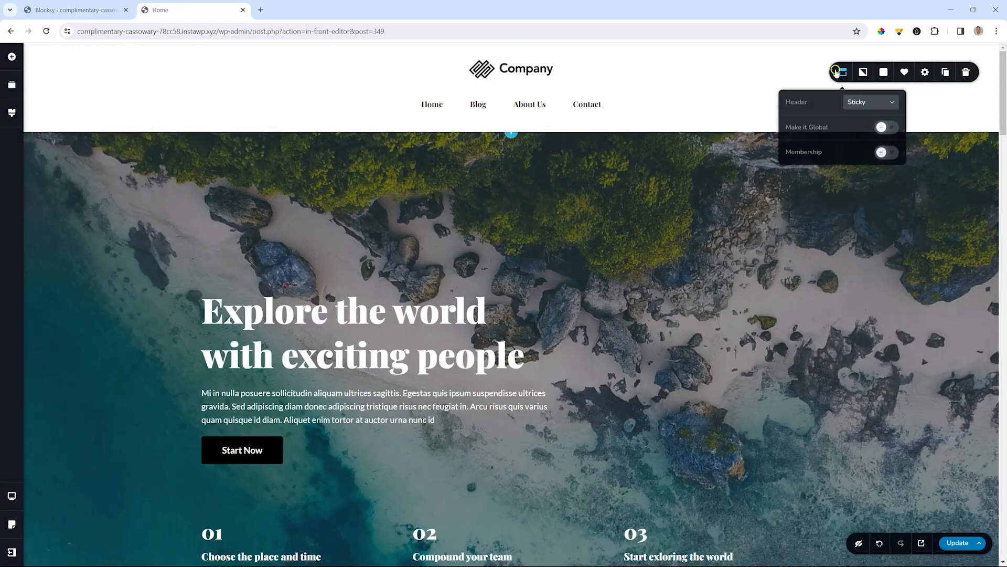
{"action": "left_click", "coordinate": [890, 128]}
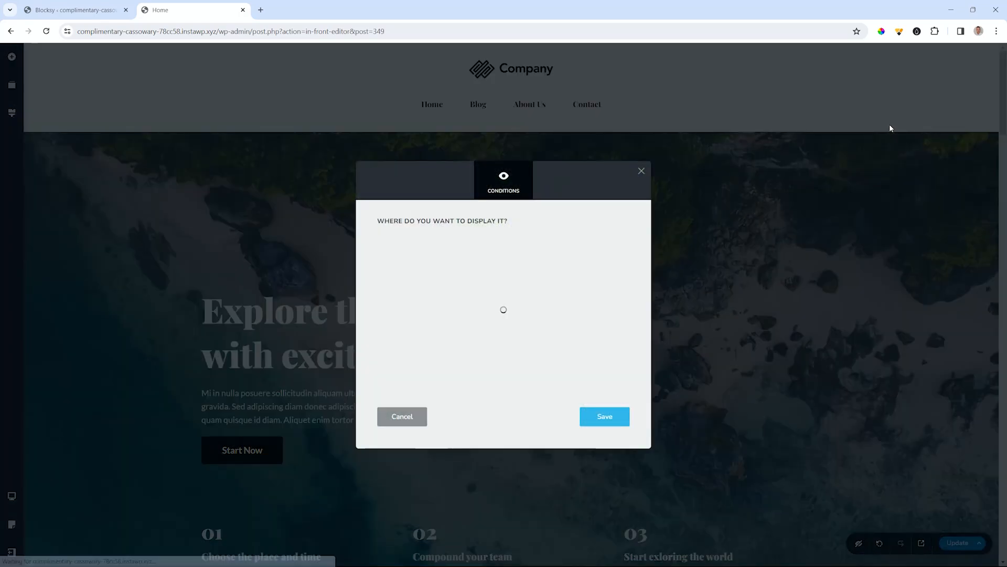
{"action": "left_click", "coordinate": [463, 300]}
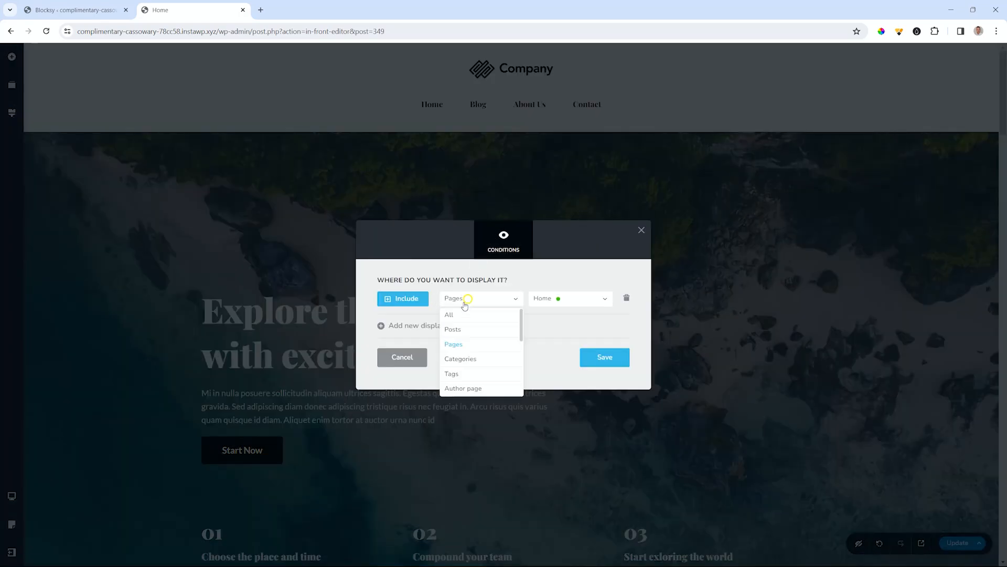
{"action": "left_click", "coordinate": [455, 317]}
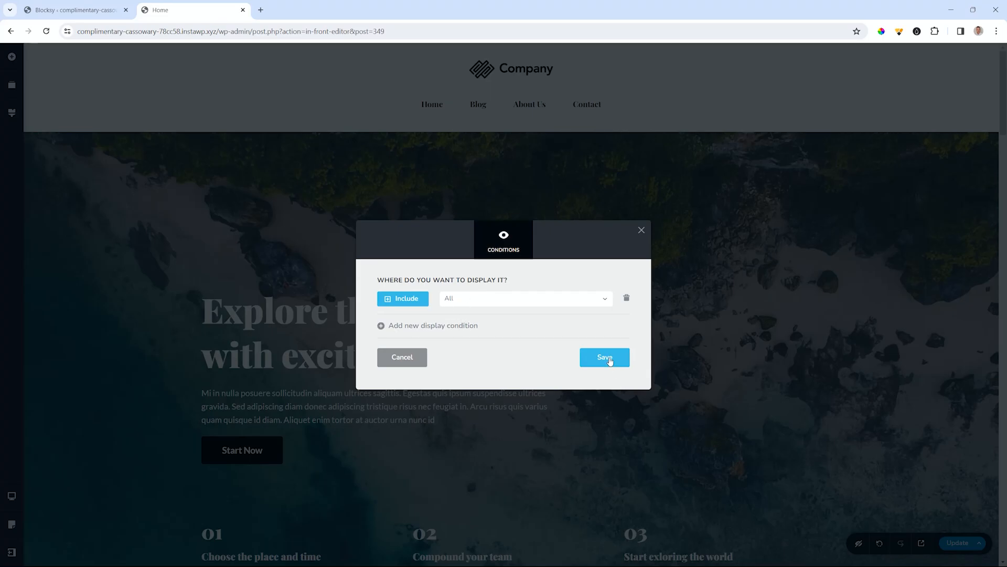
{"action": "left_click", "coordinate": [641, 230]}
- Insert a dark Footers block with four link columns, logo, copyright and social icons at the end of the Home page
{"action": "left_click_drag", "start_coordinate": [1003, 111], "coordinate": [1002, 551]}
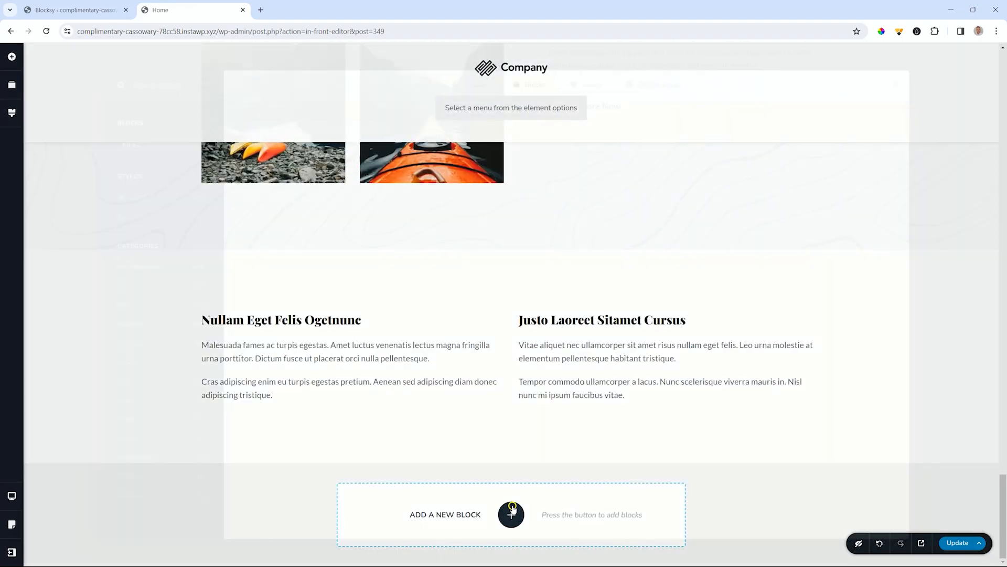
{"action": "left_click", "coordinate": [511, 514]}
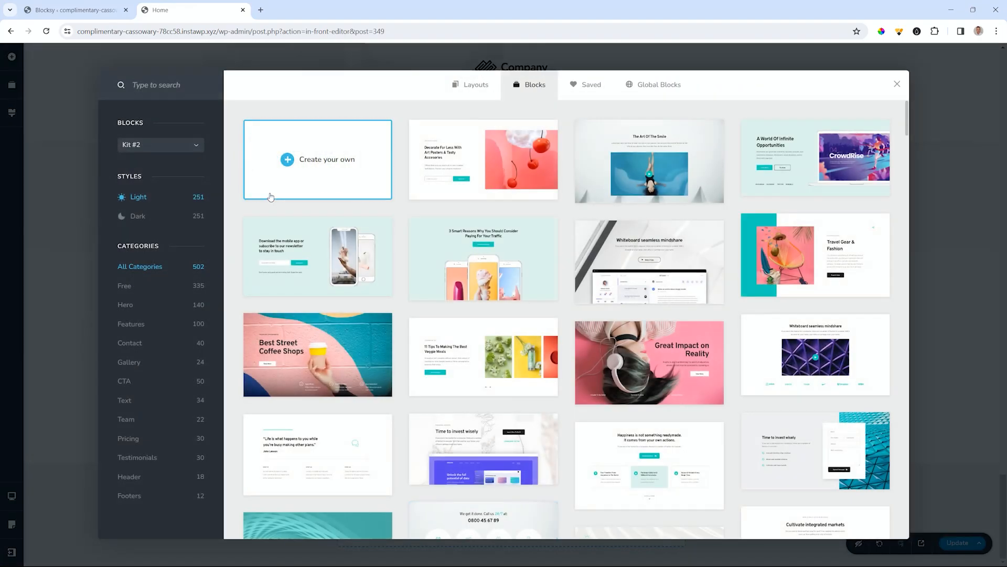
{"action": "left_click", "coordinate": [135, 496]}
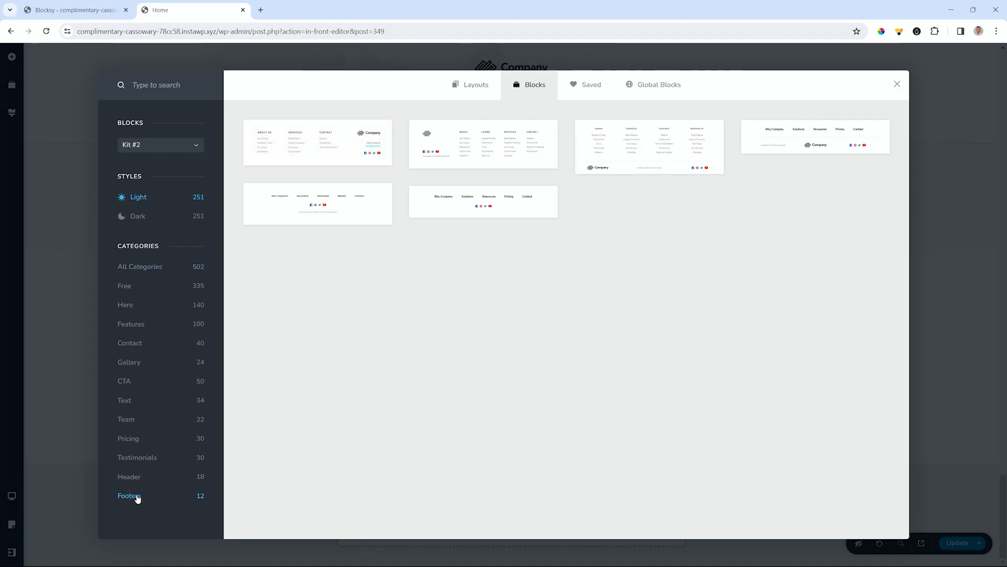
{"action": "left_click", "coordinate": [135, 216]}
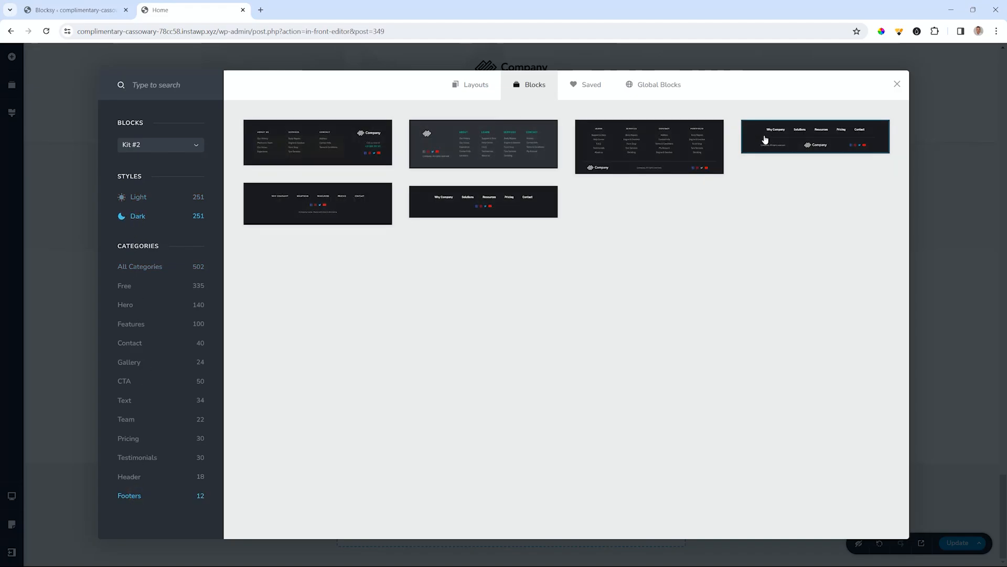
{"action": "left_click", "coordinate": [654, 145]}
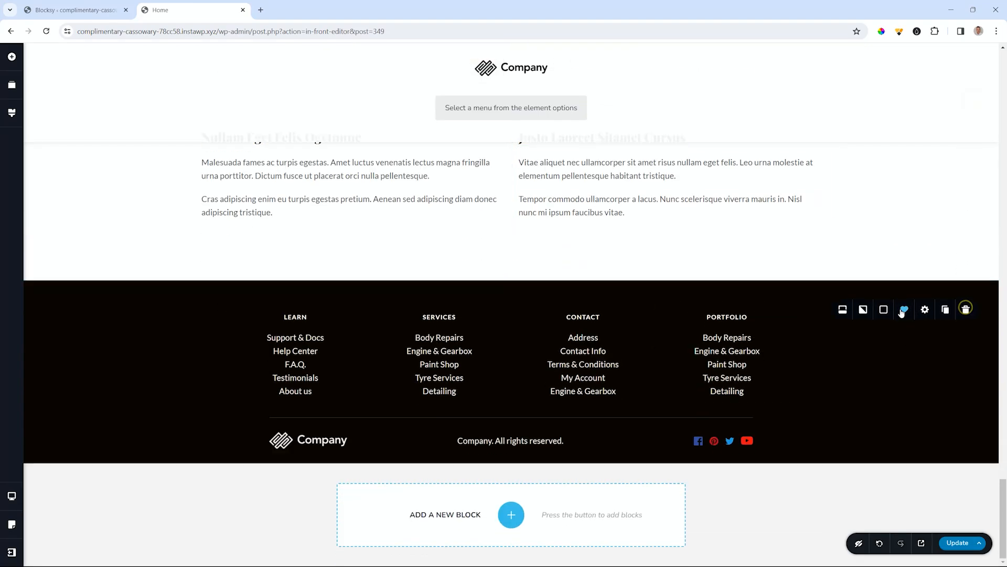
- Make the footer block global with its Include display condition set to All and update the Home page
{"action": "left_click", "coordinate": [842, 308]}
{"action": "left_click", "coordinate": [882, 340]}
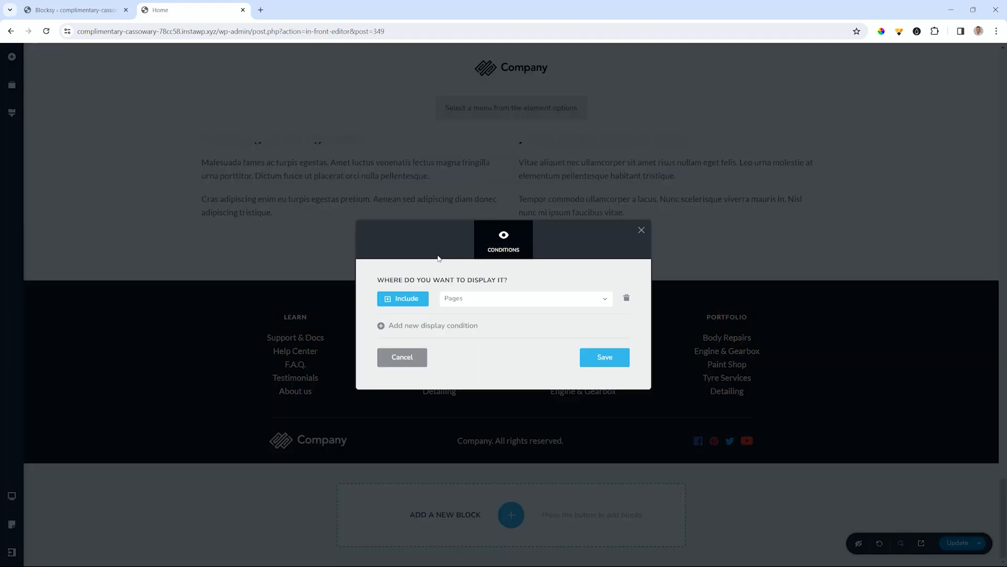
{"action": "left_click", "coordinate": [475, 300]}
{"action": "left_click", "coordinate": [451, 315]}
{"action": "left_click", "coordinate": [607, 357]}
{"action": "left_click", "coordinate": [641, 231]}
{"action": "left_click", "coordinate": [963, 543]}
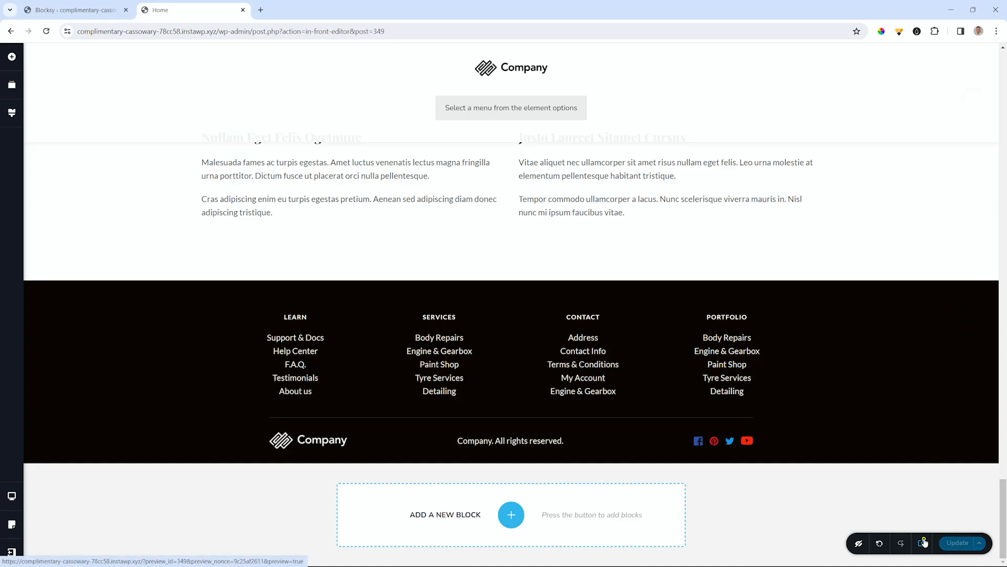
- Preview the Home page and examine the header and footer on the About Us page
{"action": "left_click", "coordinate": [923, 541]}
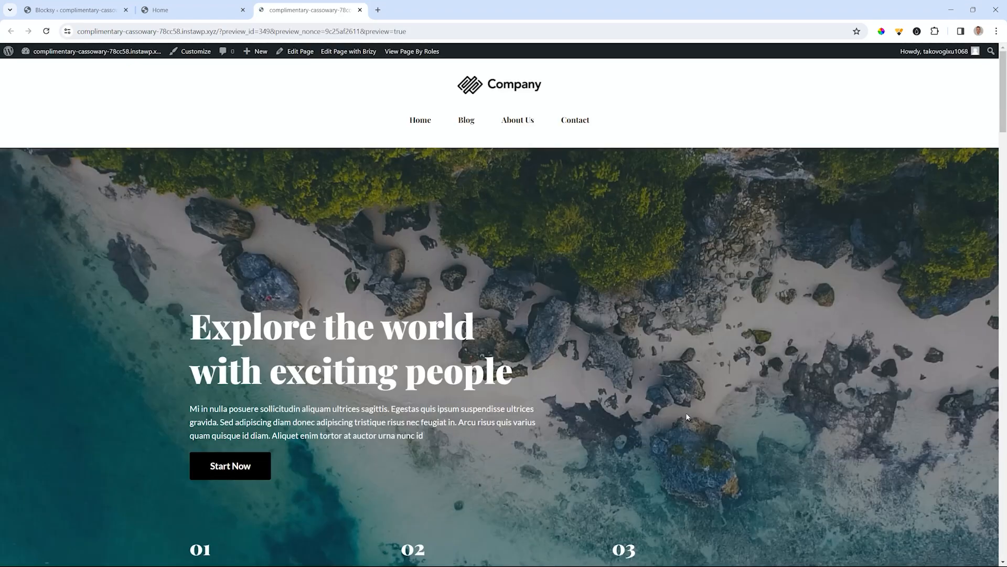
{"action": "mouse_move", "coordinate": [1003, 115]}
{"action": "left_mouse_down"}
{"action": "mouse_move", "coordinate": [1004, 530]}
{"action": "mouse_move", "coordinate": [1005, 98]}
{"action": "left_mouse_up"}
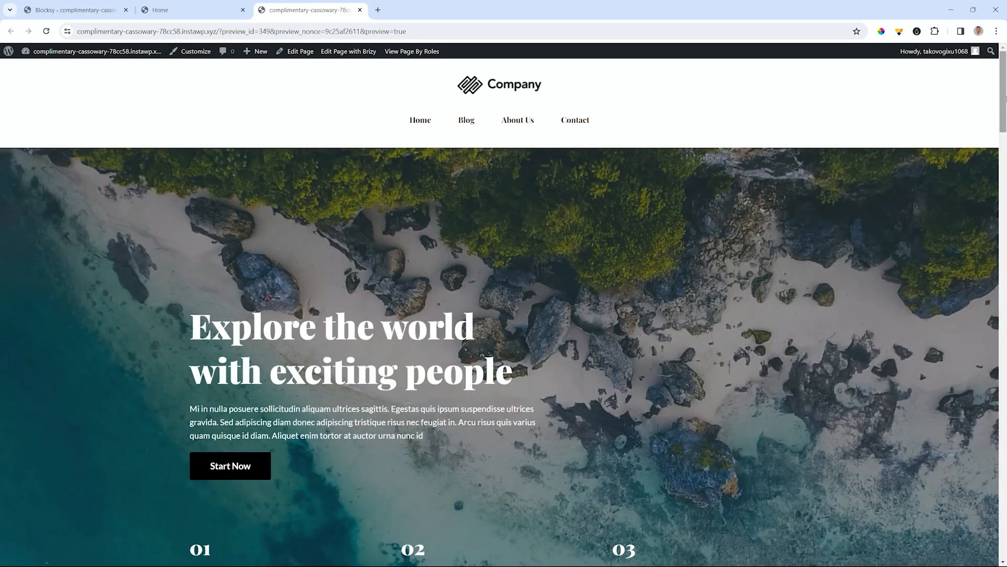
{"action": "left_click", "coordinate": [518, 119]}
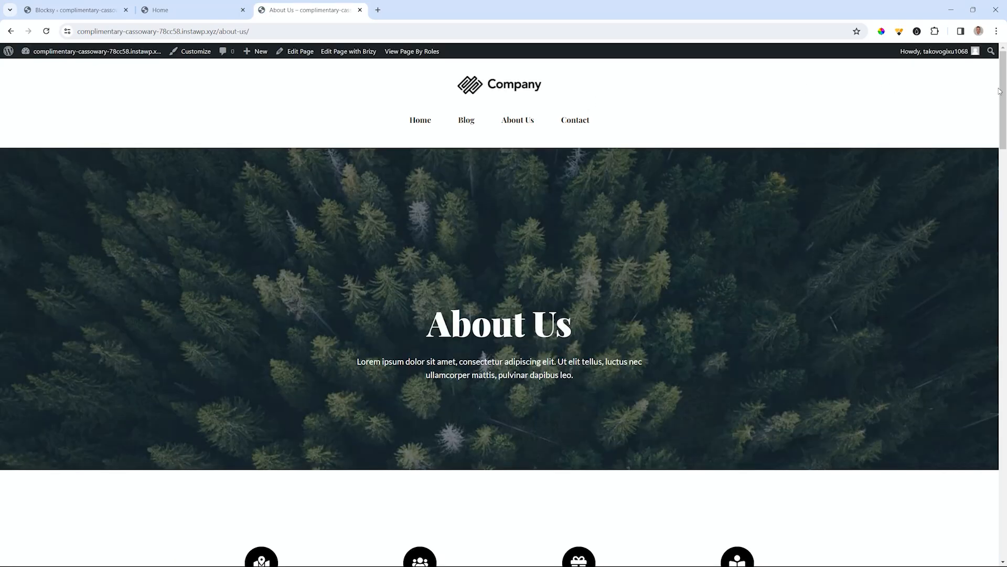
{"action": "left_click_drag", "start_coordinate": [1003, 109], "coordinate": [1006, 525]}
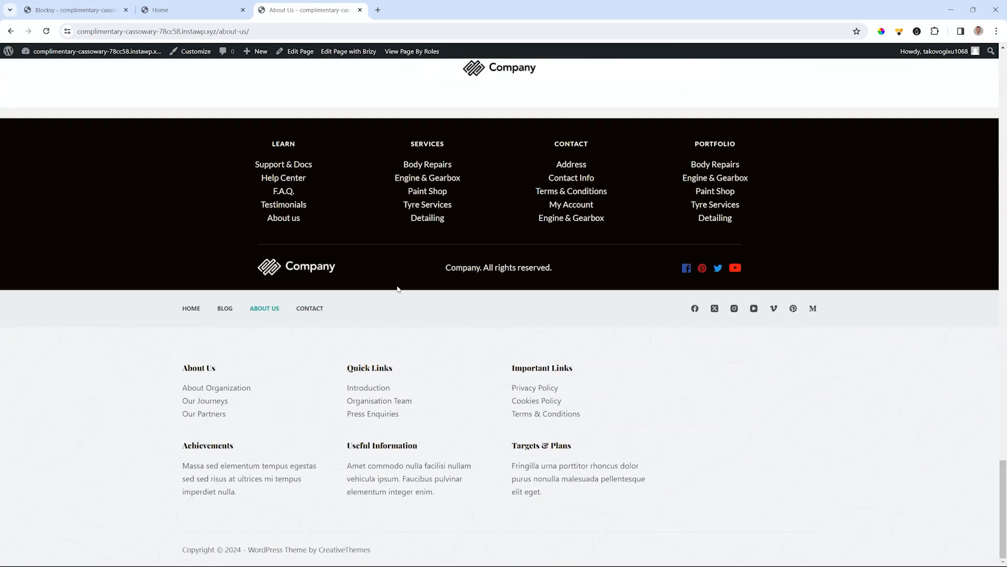
{"action": "left_click_drag", "start_coordinate": [1003, 481], "coordinate": [1004, 94]}
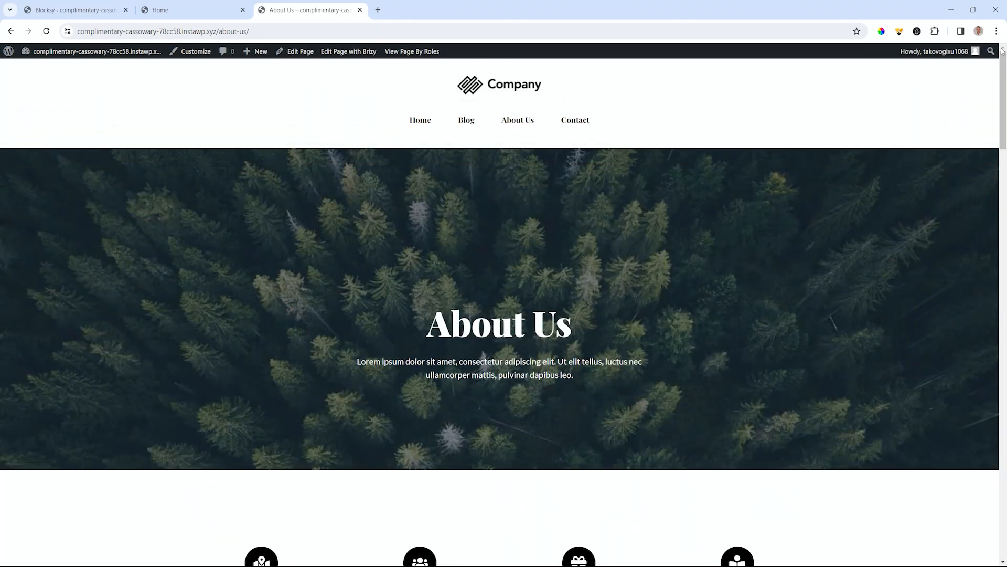
- Leave the Home page editor, open the About Us page with Brizy from the Pages list and close the preview
{"action": "left_click", "coordinate": [196, 10]}
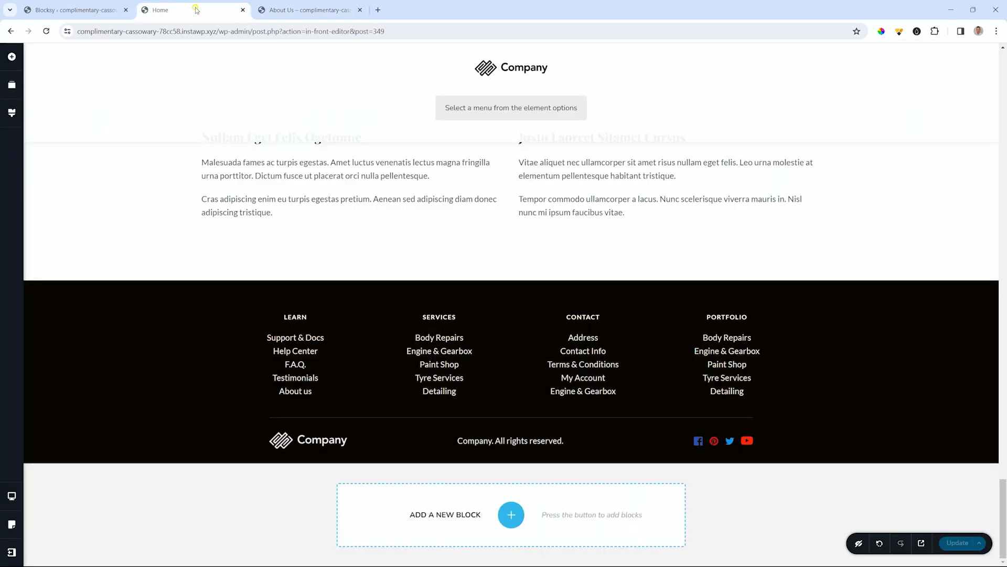
{"action": "left_click", "coordinate": [11, 552]}
{"action": "left_click", "coordinate": [74, 550]}
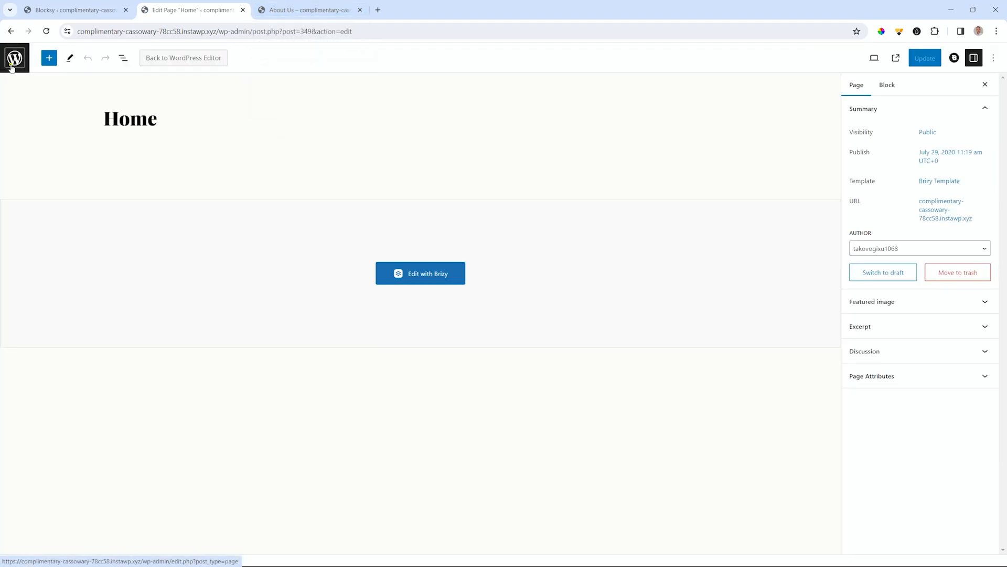
{"action": "left_click", "coordinate": [13, 56]}
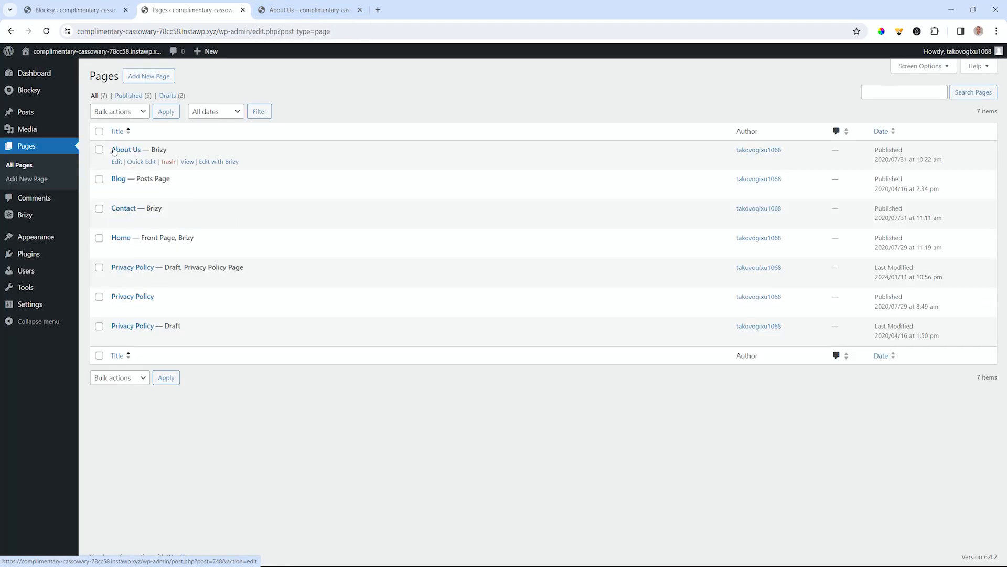
{"action": "left_click", "coordinate": [215, 162]}
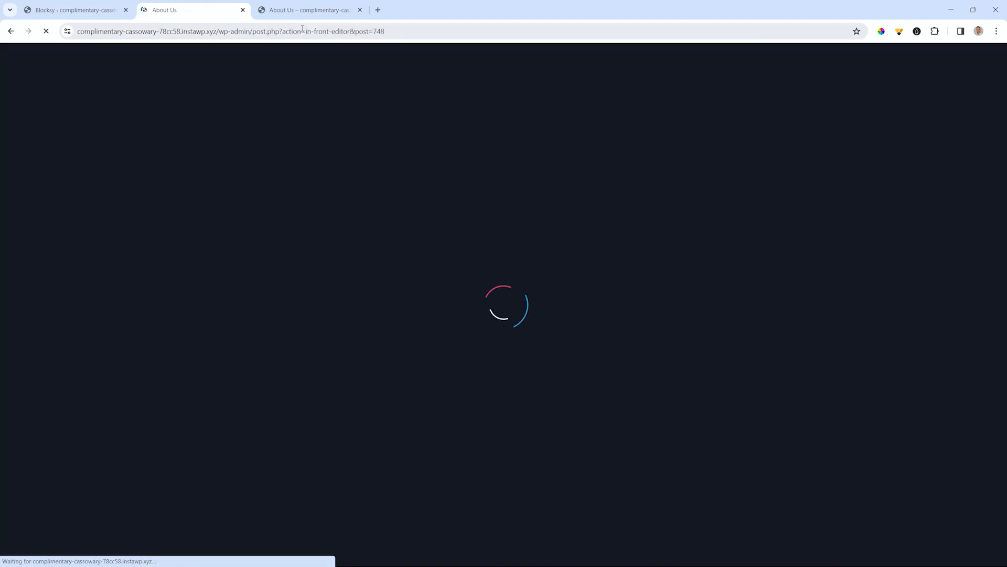
{"action": "left_click", "coordinate": [360, 10]}
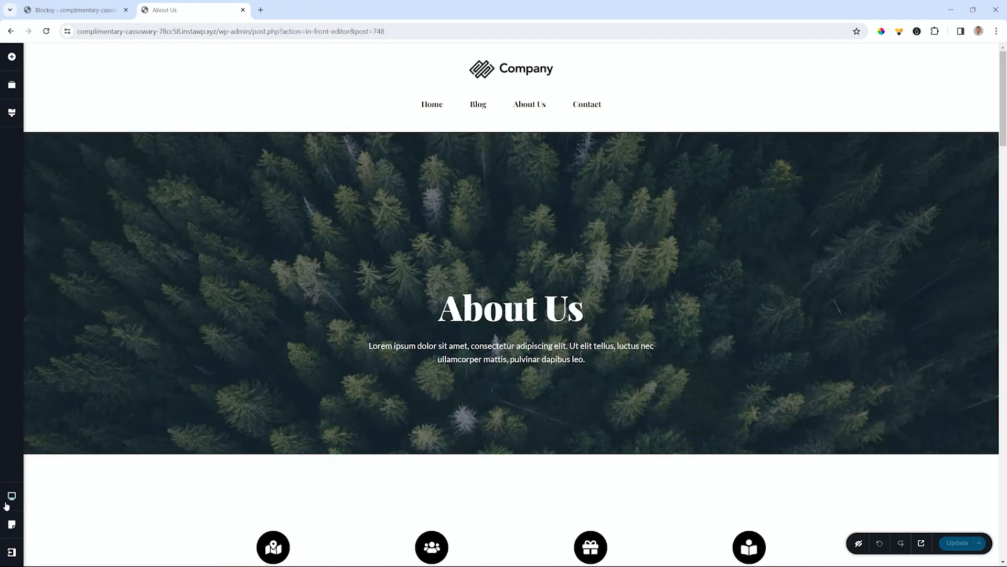
- Change the About Us page's page template to Brizy Template and update the page
{"action": "left_click", "coordinate": [12, 524]}
{"action": "left_click", "coordinate": [75, 431]}
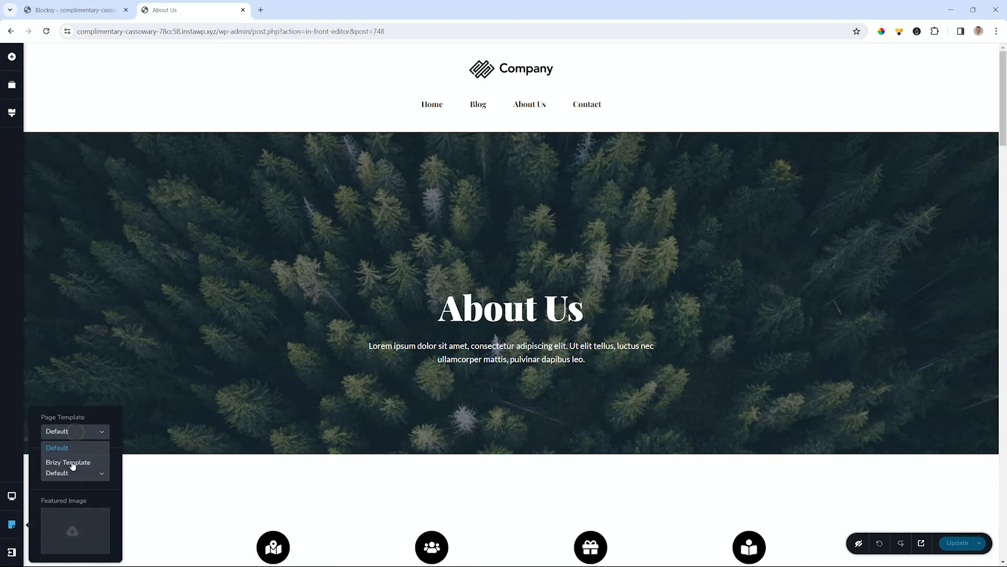
{"action": "left_click", "coordinate": [72, 464]}
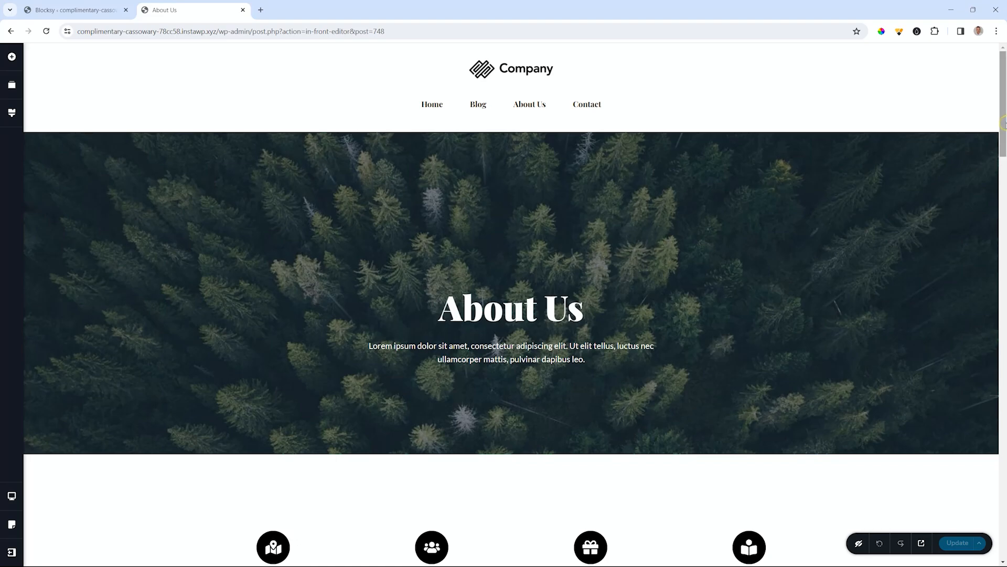
{"action": "left_click_drag", "start_coordinate": [1003, 124], "coordinate": [1003, 524]}
{"action": "left_click", "coordinate": [958, 541]}
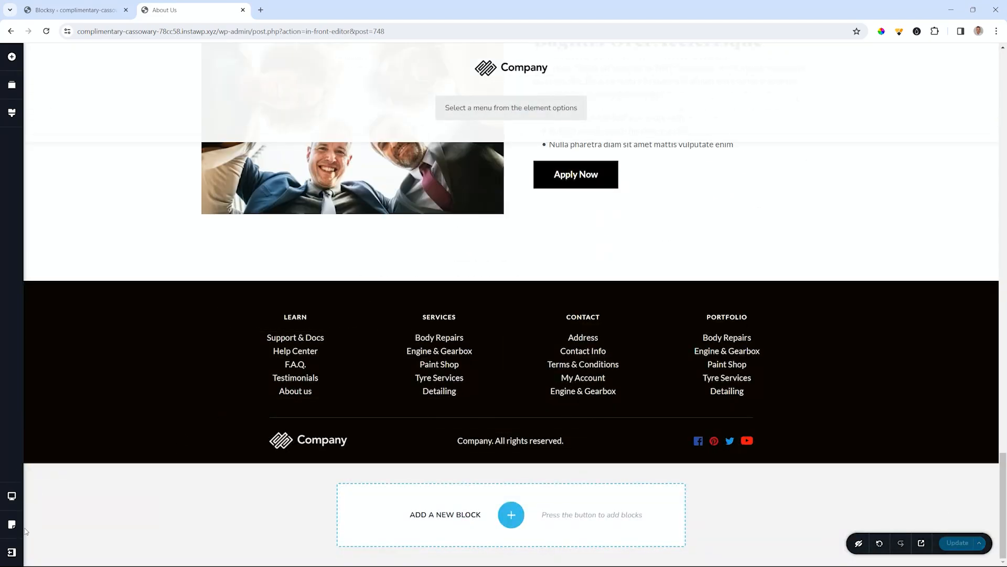
- Open the Contact page with Brizy from the Pages list and change its page template to Brizy Template
{"action": "left_click", "coordinate": [13, 552]}
{"action": "left_click", "coordinate": [57, 548]}
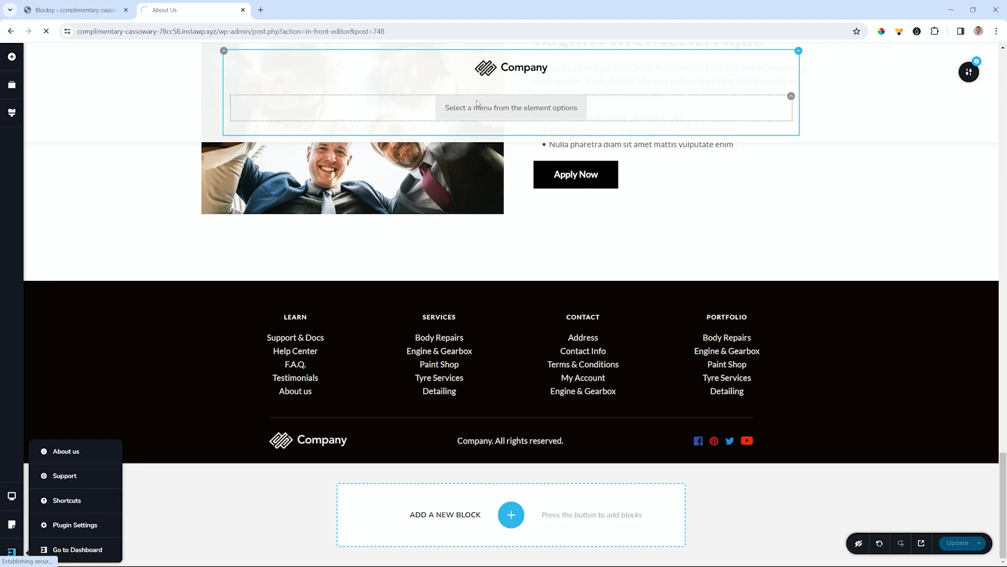
{"action": "left_click", "coordinate": [73, 551]}
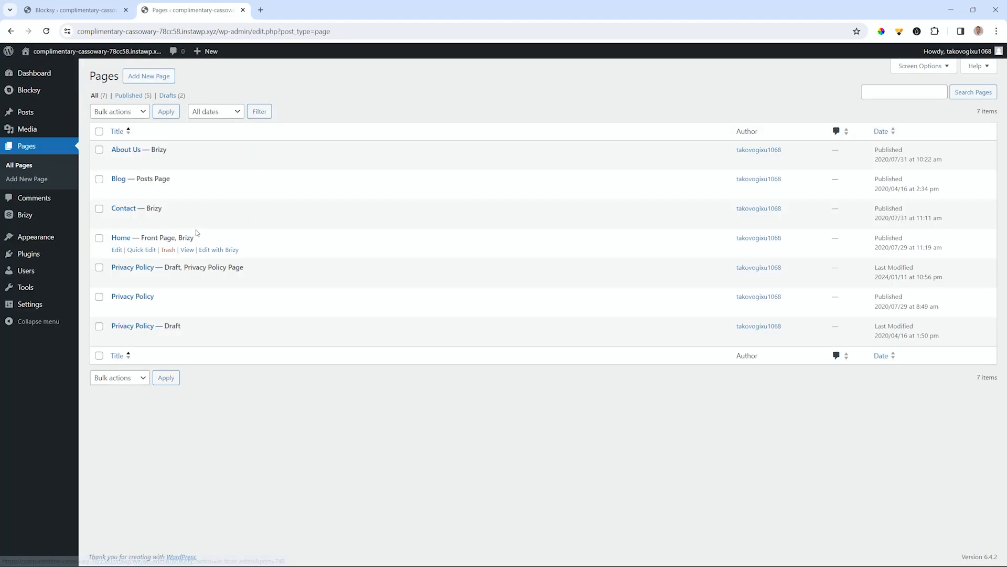
{"action": "left_click", "coordinate": [215, 221]}
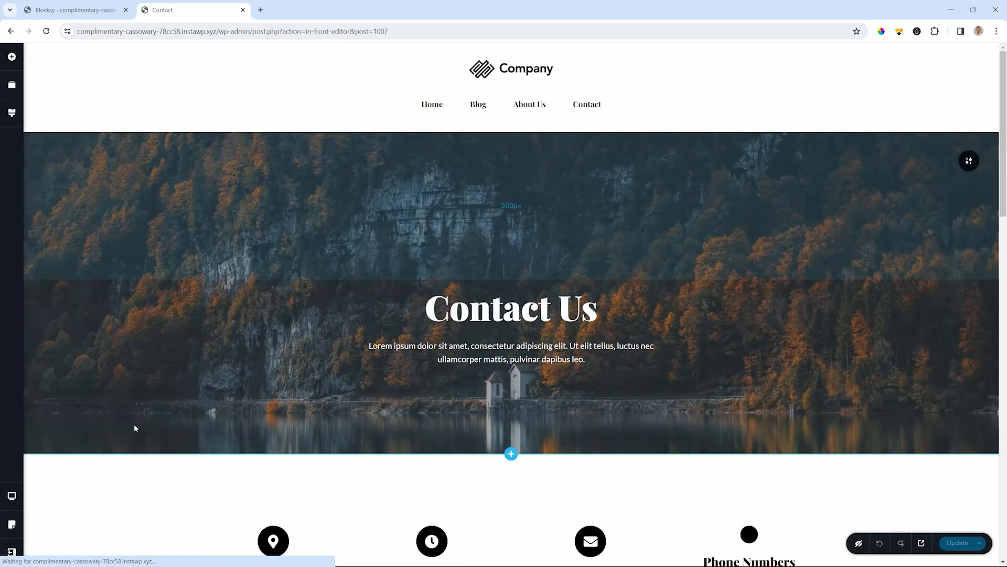
{"action": "left_click", "coordinate": [12, 524]}
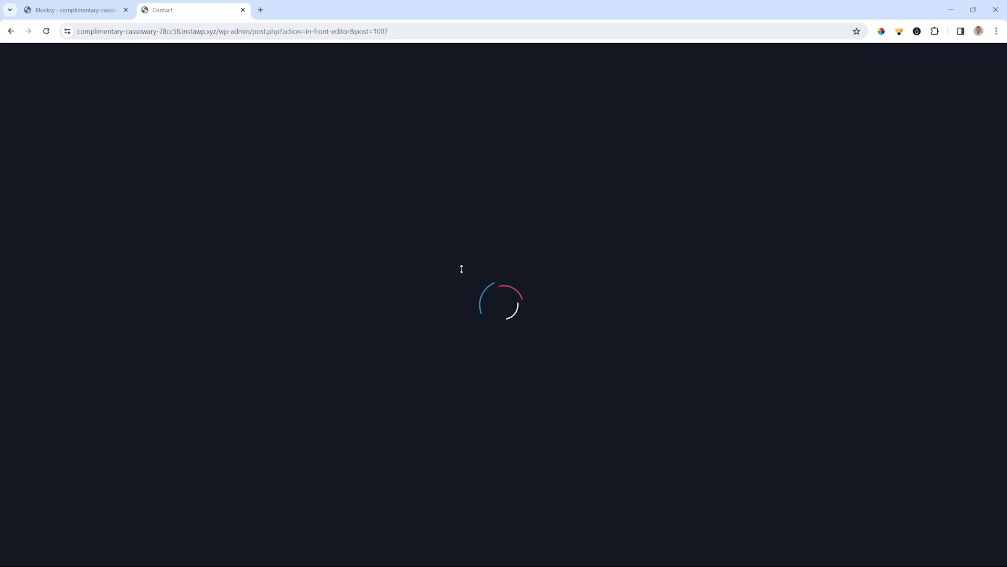
- Change the global header block's sticky scrolling behaviour on the Contact page, update the page and check the header while scrolling
{"action": "scroll", "coordinate": [478, 269], "scroll_direction": "down", "scroll_amount": 5}
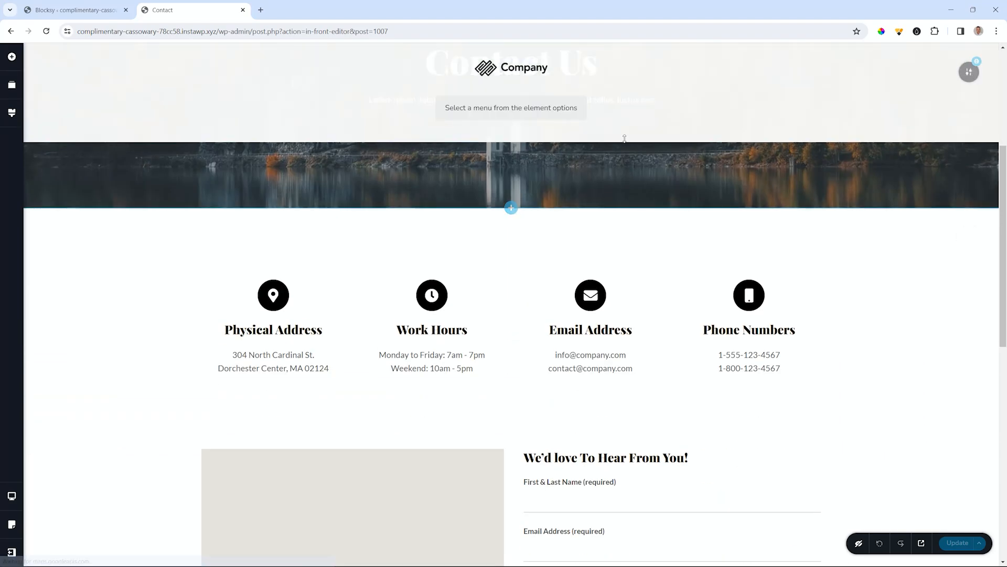
{"action": "scroll", "coordinate": [625, 137], "scroll_direction": "up", "scroll_amount": 5}
{"action": "left_click", "coordinate": [960, 76]}
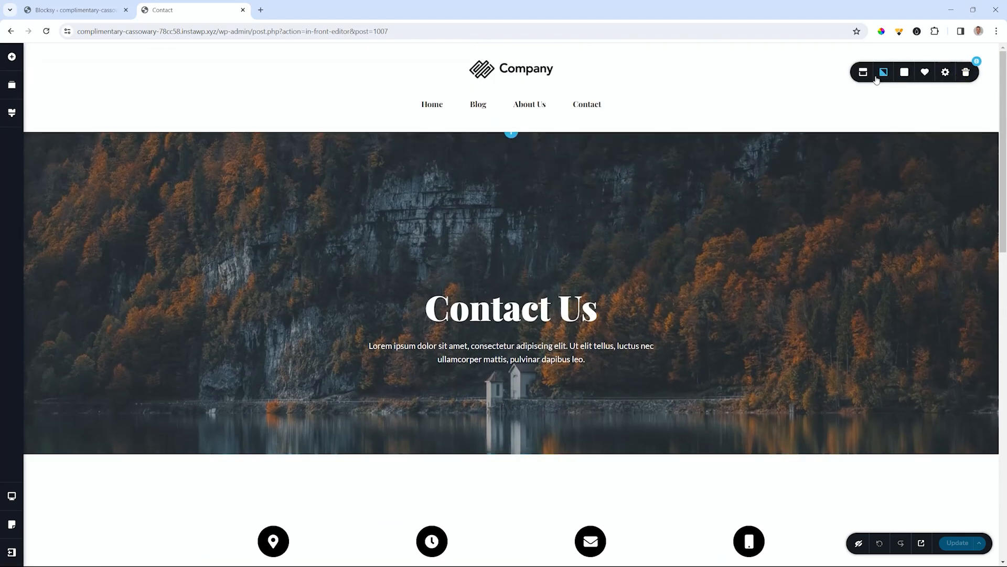
{"action": "left_click", "coordinate": [863, 73]}
{"action": "left_click", "coordinate": [886, 101]}
{"action": "left_click", "coordinate": [877, 118]}
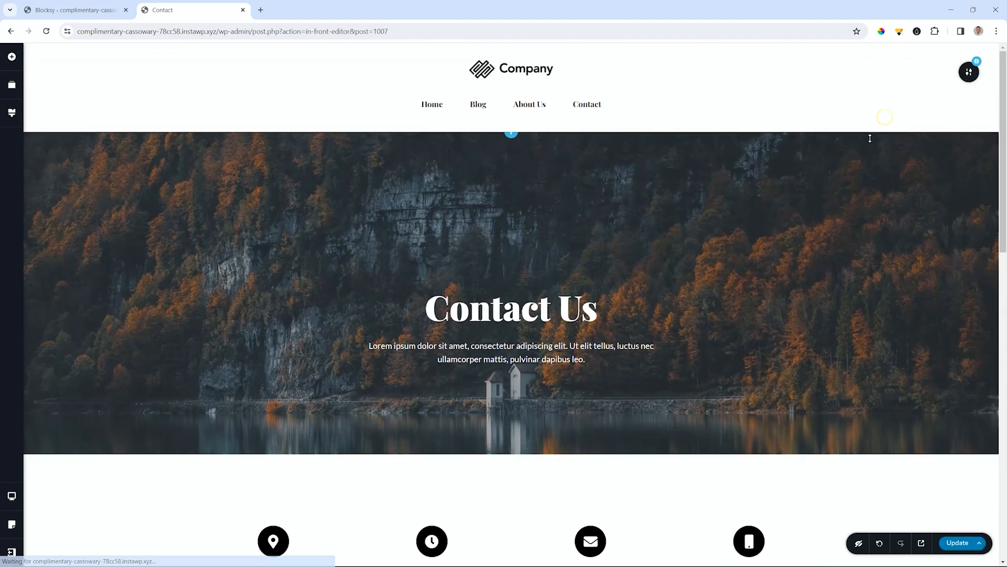
{"action": "scroll", "coordinate": [858, 174], "scroll_direction": "down", "scroll_amount": 10}
{"action": "scroll", "coordinate": [858, 177], "scroll_direction": "up", "scroll_amount": 7}
{"action": "scroll", "coordinate": [858, 177], "scroll_direction": "up", "scroll_amount": 3}
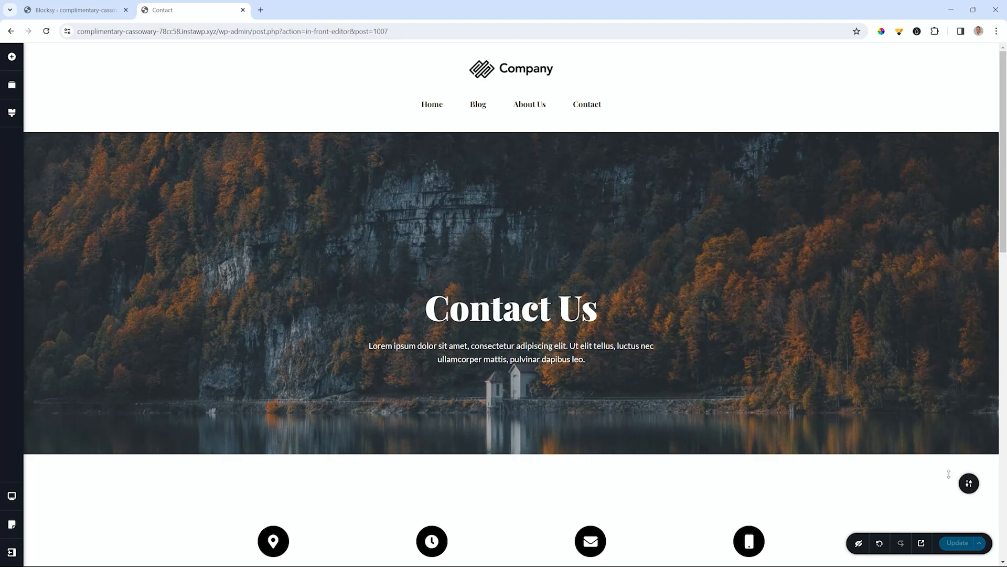
- Preview the Contact page and check the header's About Us and Contact links
{"action": "left_click", "coordinate": [921, 544]}
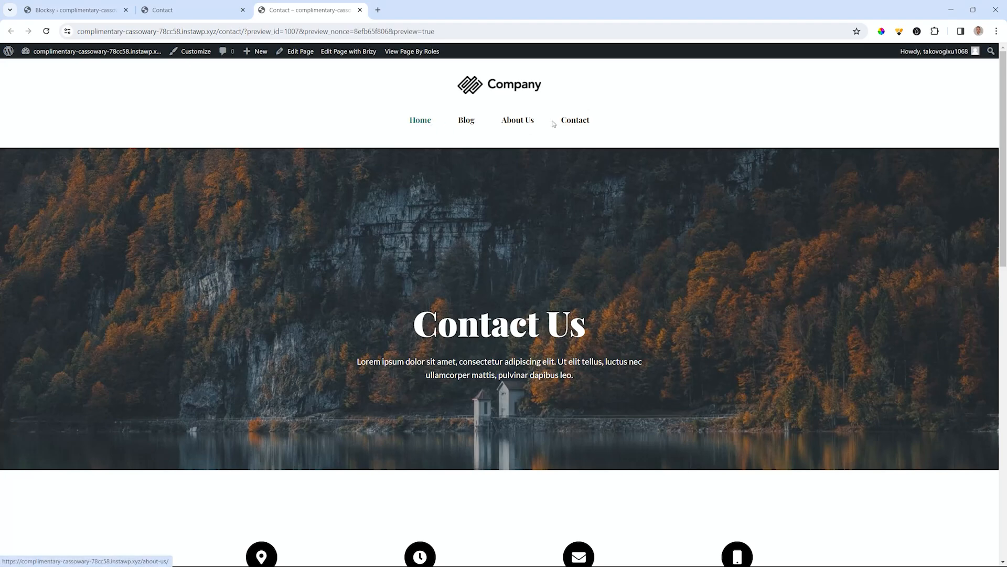
{"action": "left_click", "coordinate": [529, 122]}
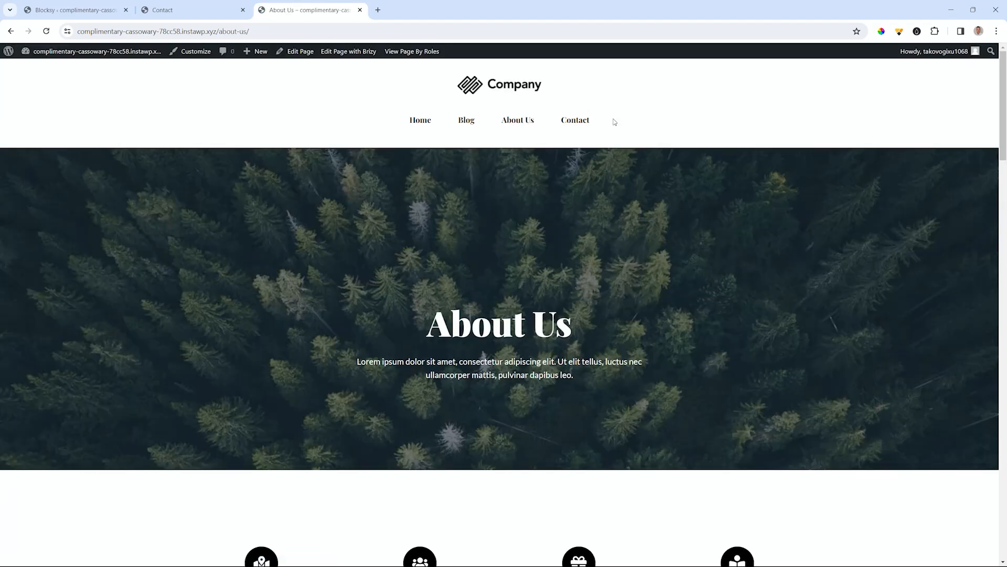
{"action": "left_click", "coordinate": [576, 120]}
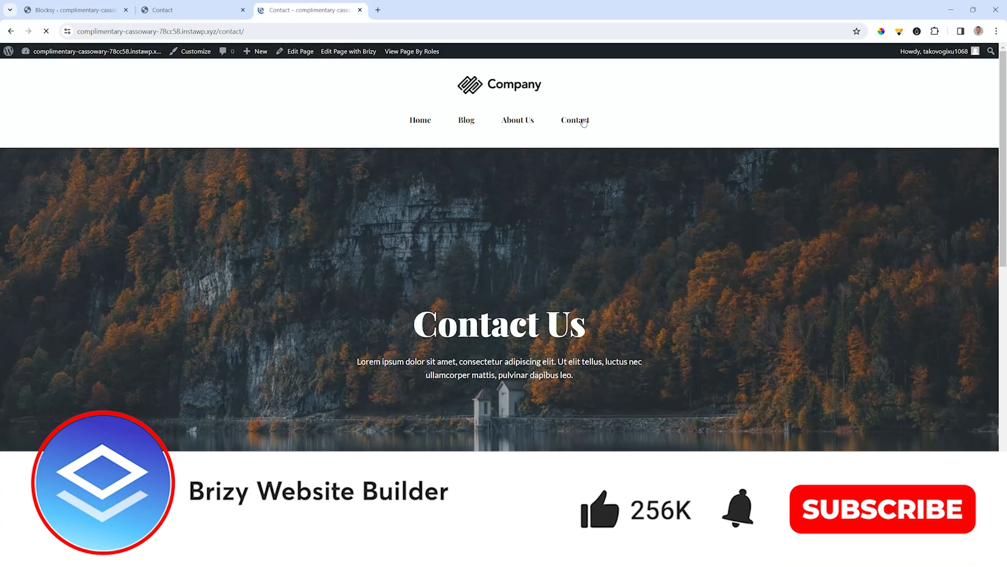
- Close the preview and the Contact page editor, and open the Posts list in the WordPress dashboard
{"action": "left_click", "coordinate": [360, 9]}
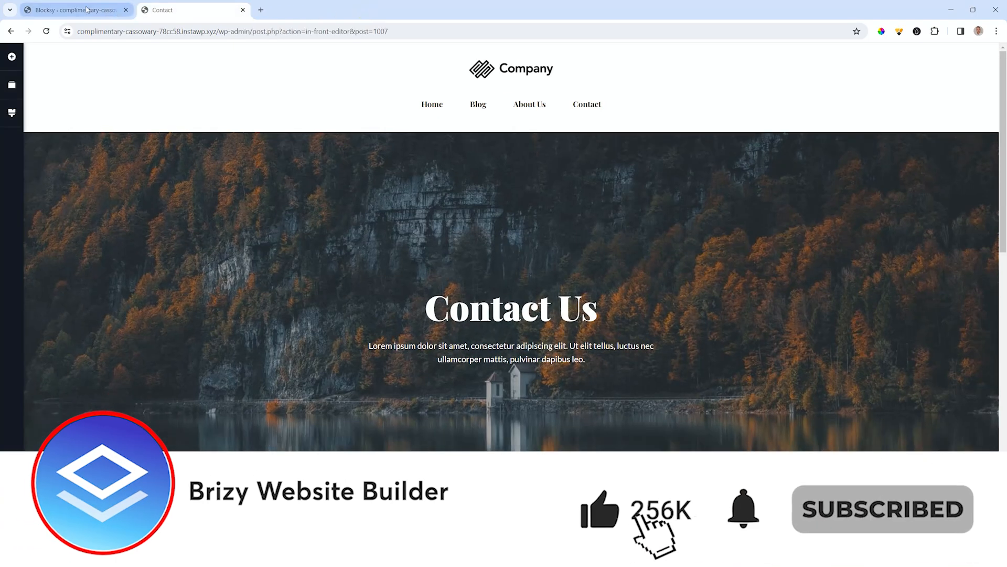
{"action": "left_click", "coordinate": [86, 9]}
{"action": "left_click", "coordinate": [163, 9]}
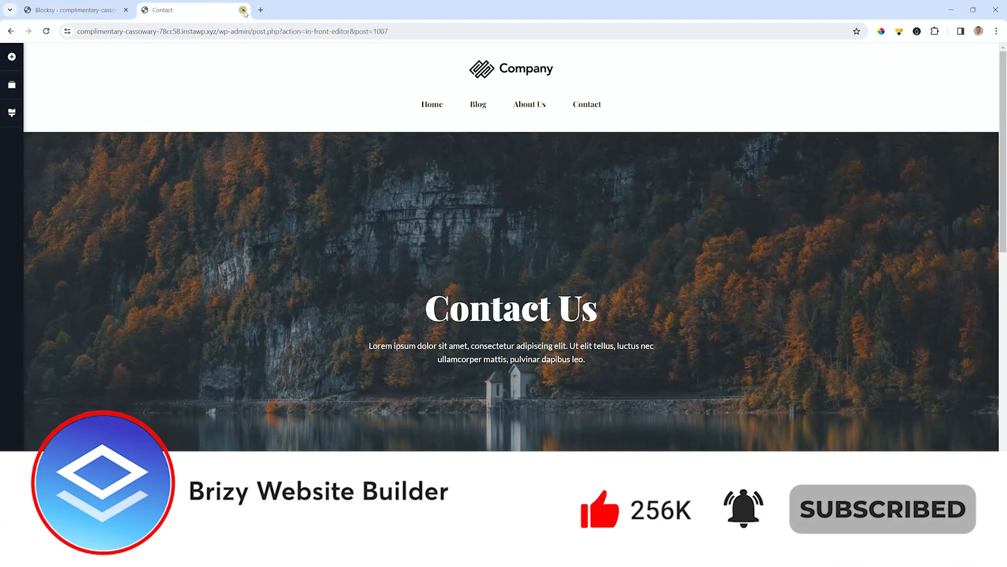
{"action": "left_click", "coordinate": [242, 9]}
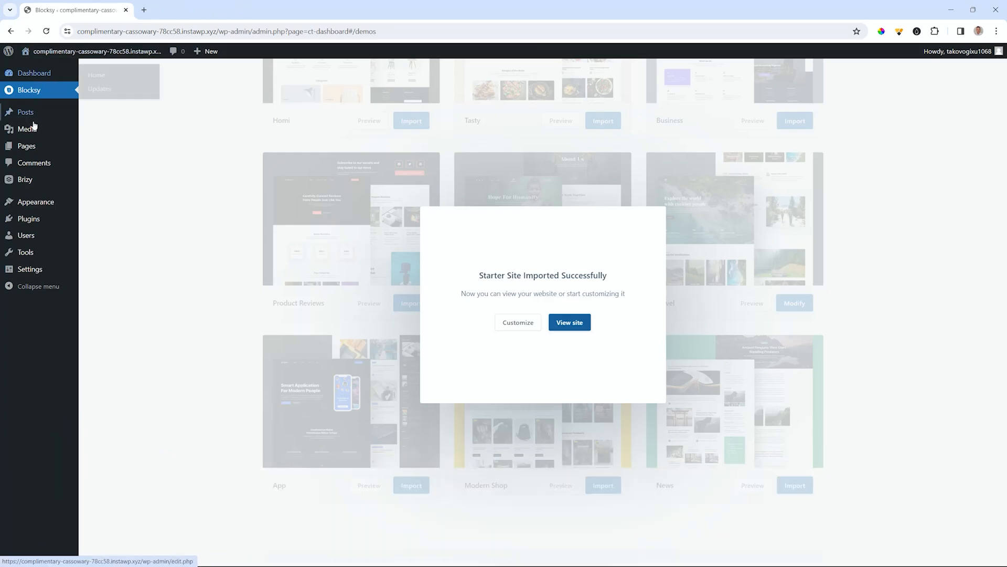
{"action": "left_click", "coordinate": [28, 116]}
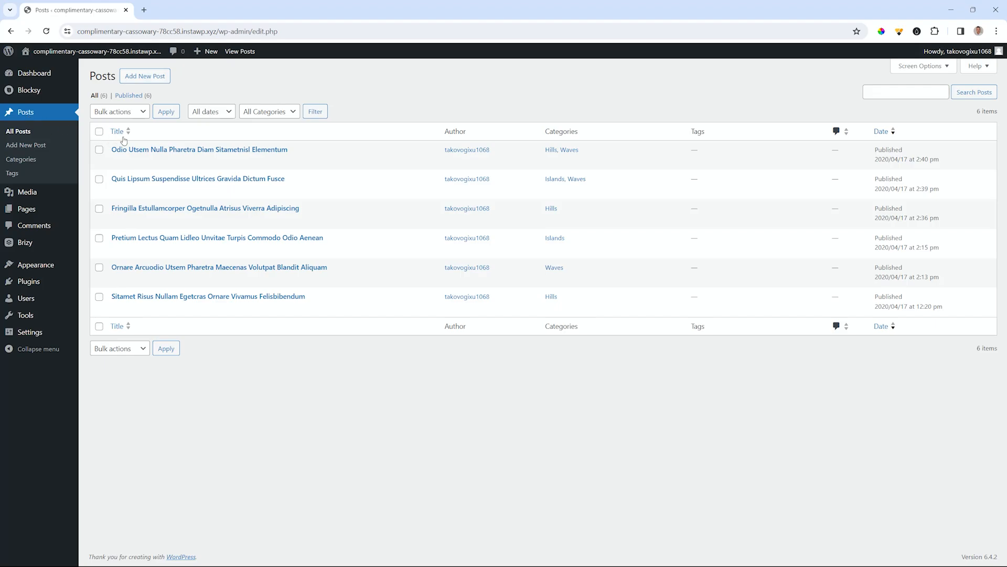
- Open the post "Odio Utsem Nulla Pharetra Diam Sitametnisl Elementum" from the Posts list and review its content
{"action": "left_click", "coordinate": [150, 149]}
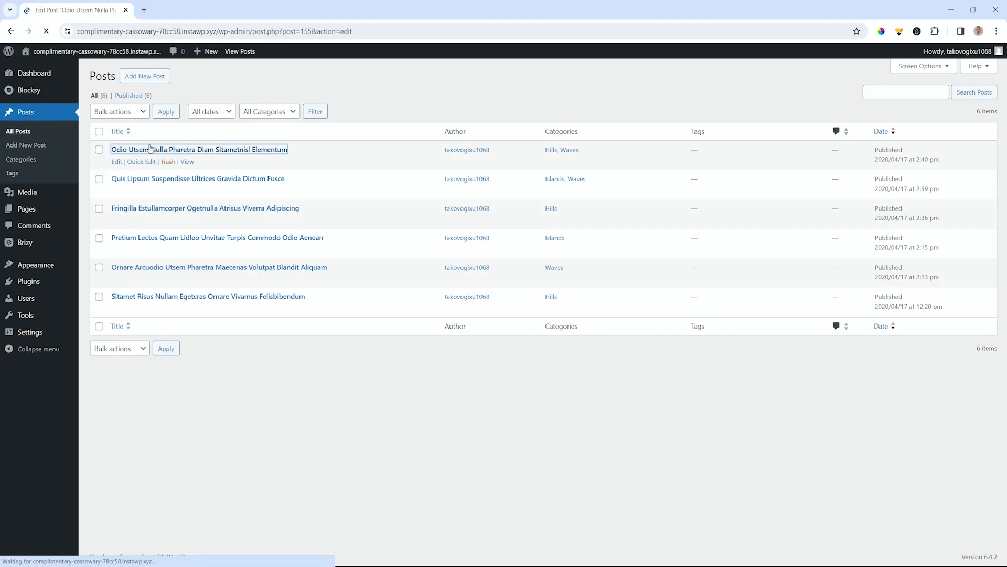
{"action": "scroll", "coordinate": [532, 209], "scroll_direction": "down", "scroll_amount": 6}
{"action": "scroll", "coordinate": [532, 211], "scroll_direction": "down", "scroll_amount": 3}
{"action": "scroll", "coordinate": [532, 211], "scroll_direction": "up", "scroll_amount": 10}
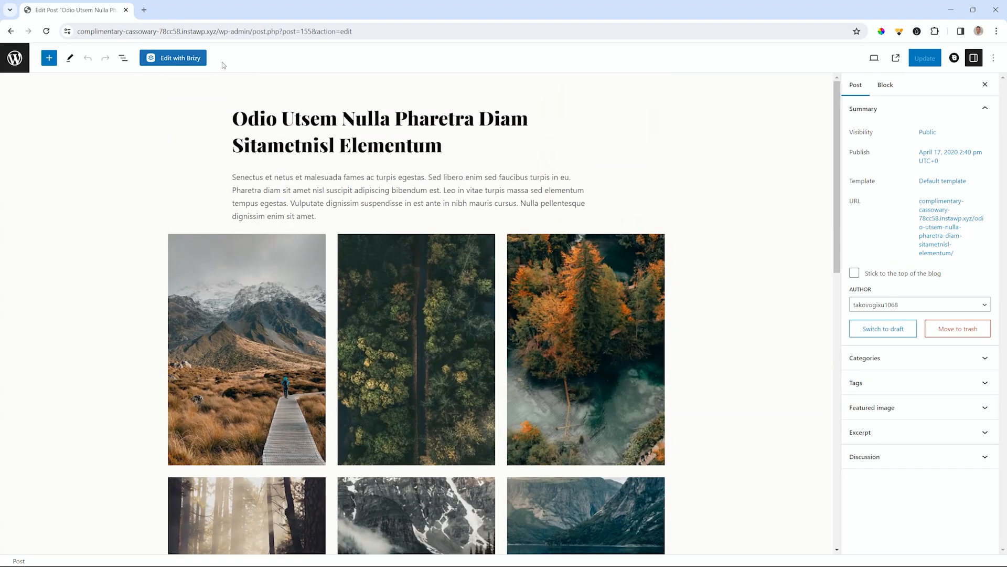
- Return to the dashboard, open the Single Post template with Brizy and look over its layout from header to footer
{"action": "left_click", "coordinate": [14, 58]}
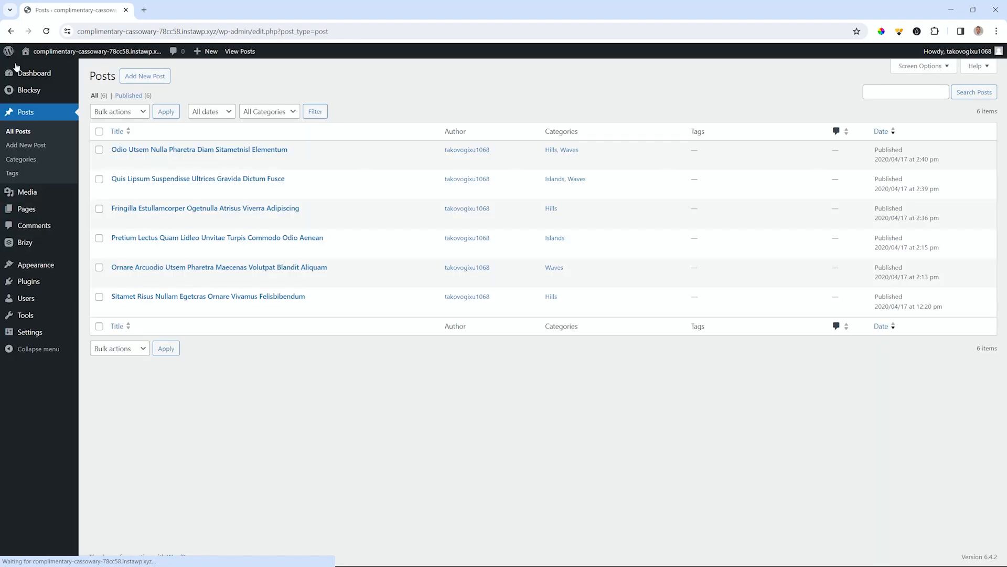
{"action": "mouse_move", "coordinate": [20, 245]}
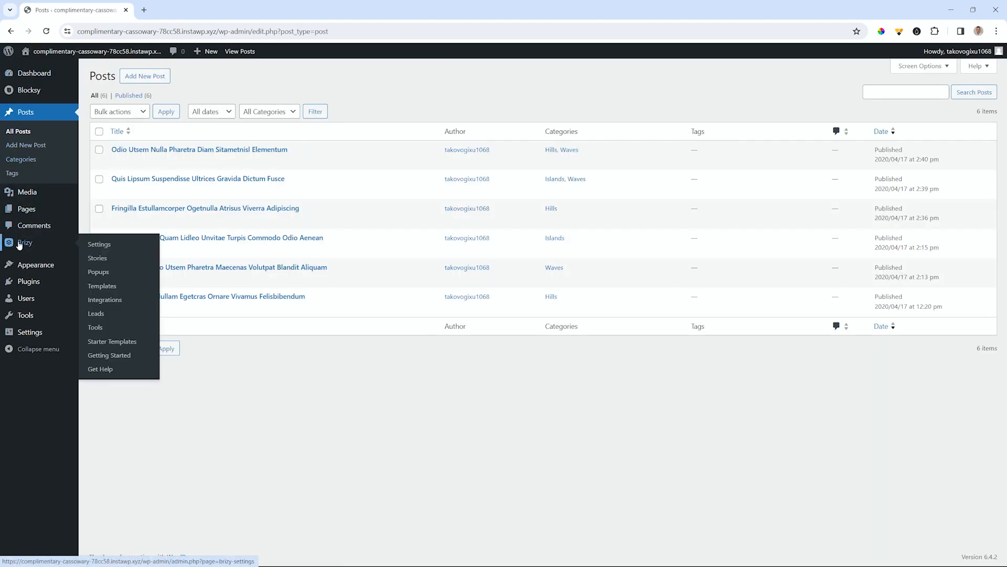
{"action": "left_click", "coordinate": [100, 285]}
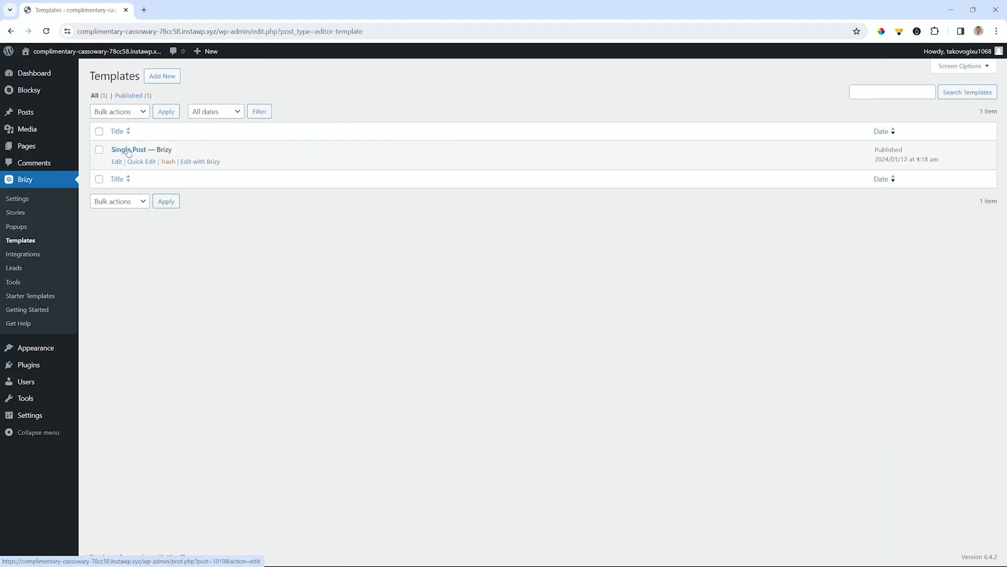
{"action": "left_click", "coordinate": [201, 162]}
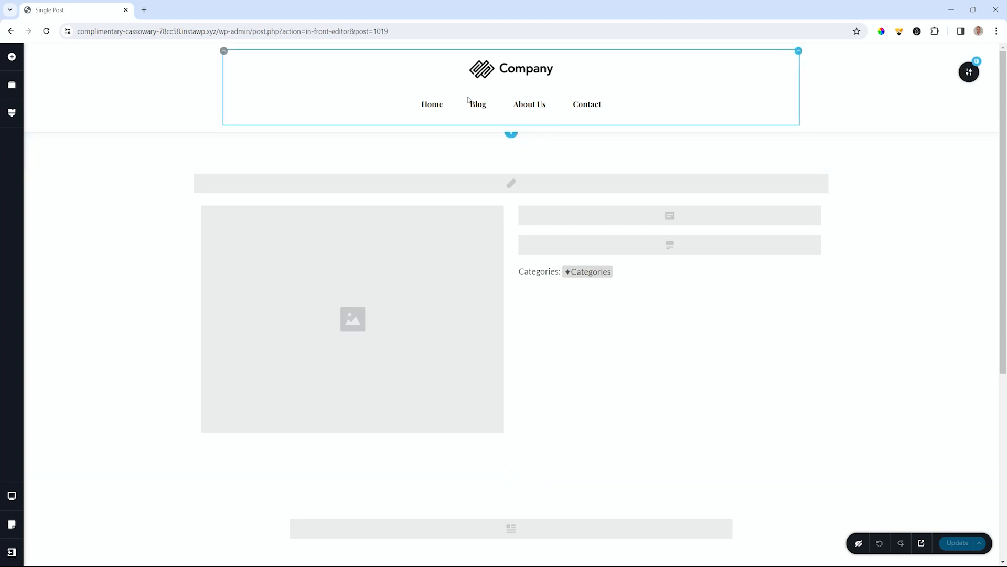
{"action": "scroll", "coordinate": [512, 90], "scroll_direction": "down", "scroll_amount": 10}
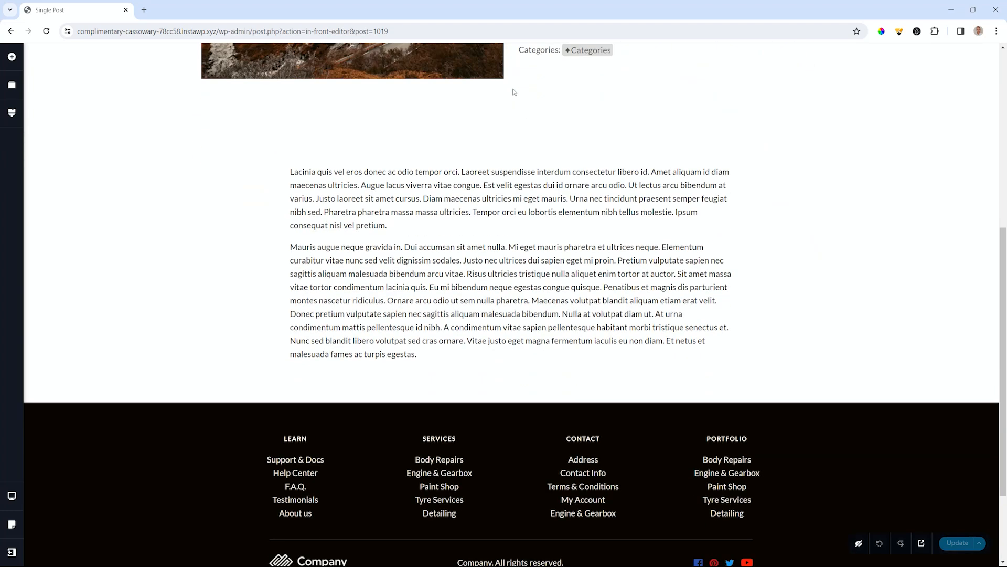
{"action": "scroll", "coordinate": [470, 426], "scroll_direction": "up", "scroll_amount": 7}
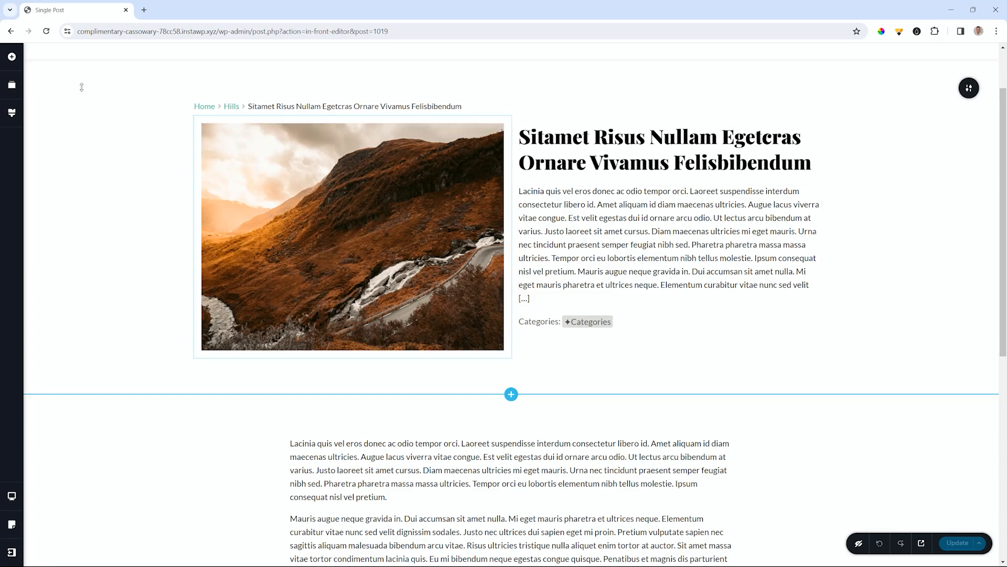
- Look through the elements available for the Single Post template and inspect its post content element
{"action": "left_click", "coordinate": [12, 57]}
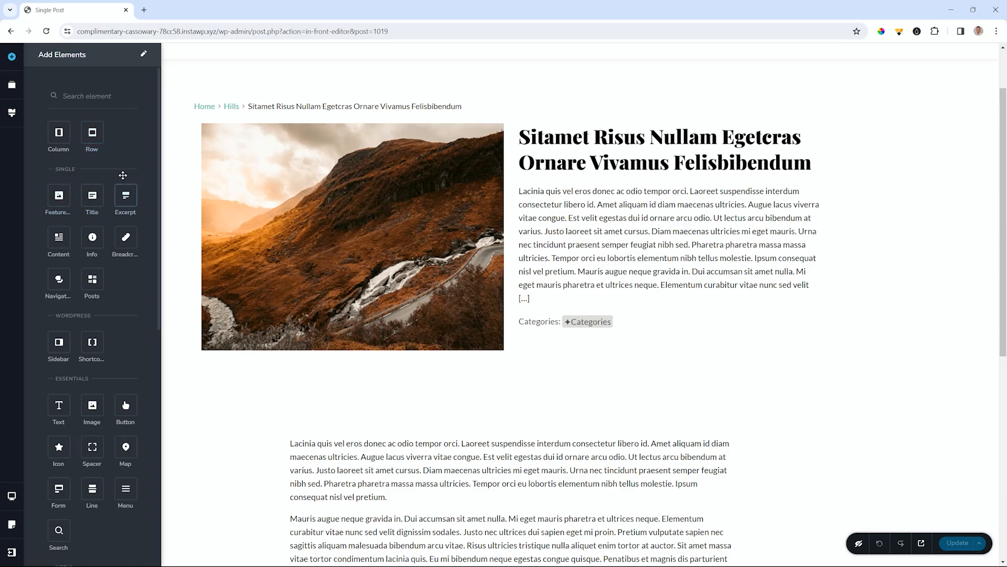
{"action": "scroll", "coordinate": [451, 314], "scroll_direction": "down", "scroll_amount": 4}
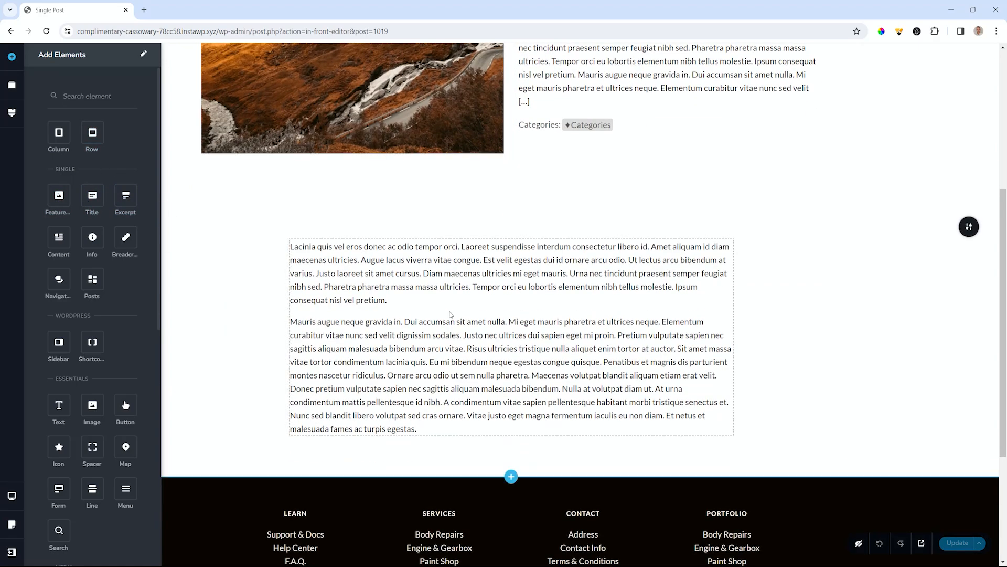
{"action": "left_click", "coordinate": [450, 315]}
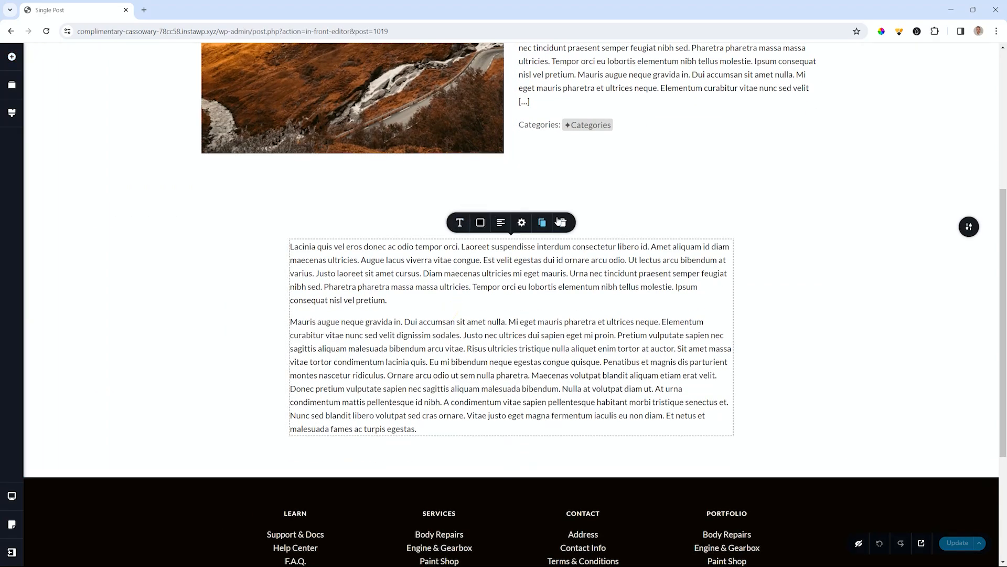
{"action": "left_click", "coordinate": [12, 56]}
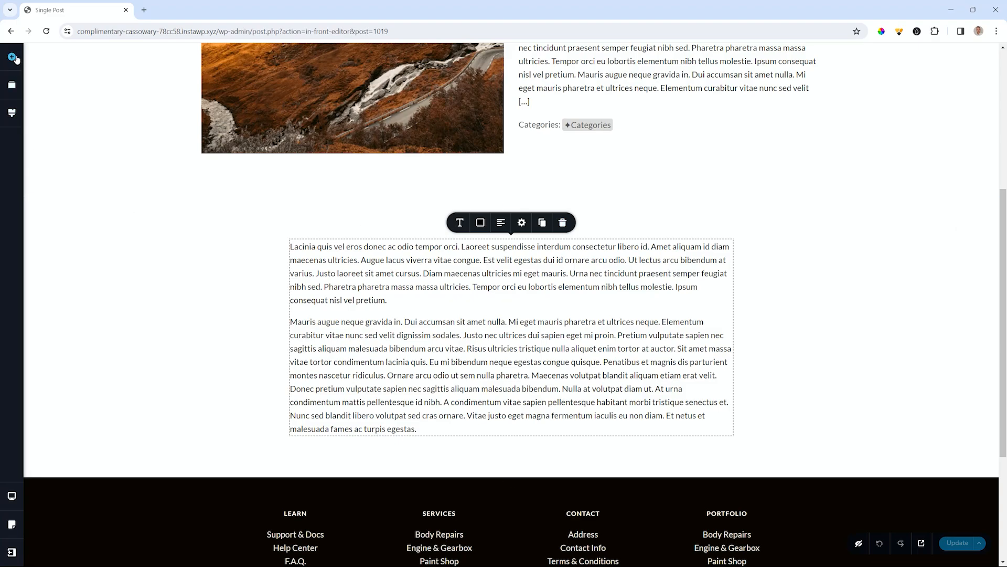
{"action": "left_click", "coordinate": [369, 283]}
{"action": "scroll", "coordinate": [606, 309], "scroll_direction": "up", "scroll_amount": 5}
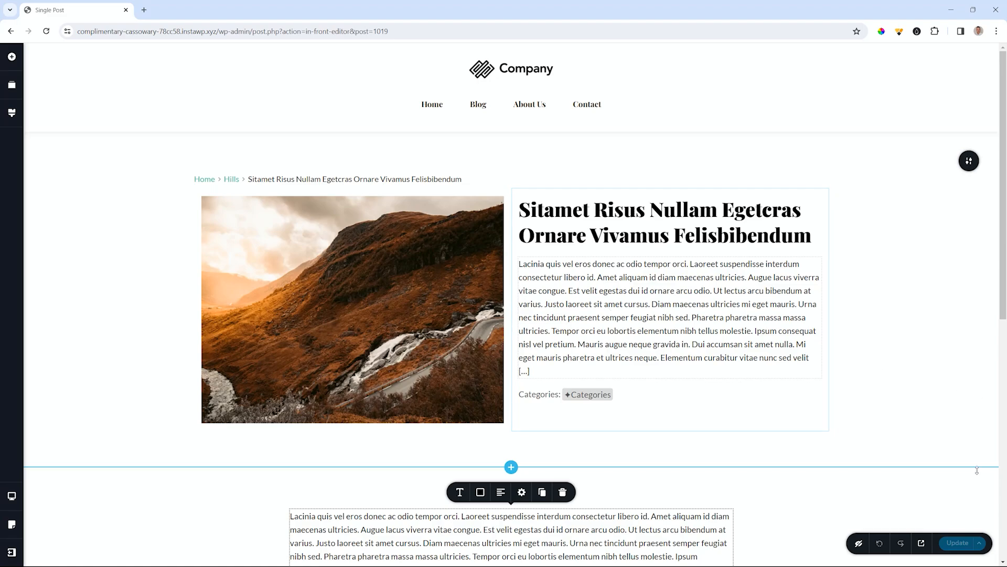
- Leave the template editor, open the "Odio Utsem Nulla Pharetra" post and view it on the live site to check its layout
{"action": "left_click", "coordinate": [14, 550]}
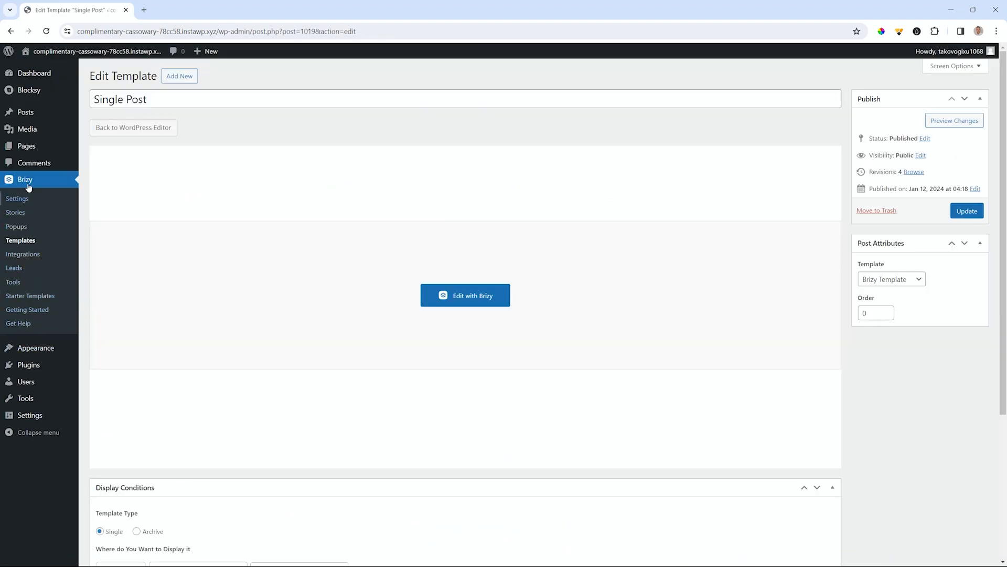
{"action": "left_click", "coordinate": [26, 112]}
{"action": "left_click", "coordinate": [146, 151]}
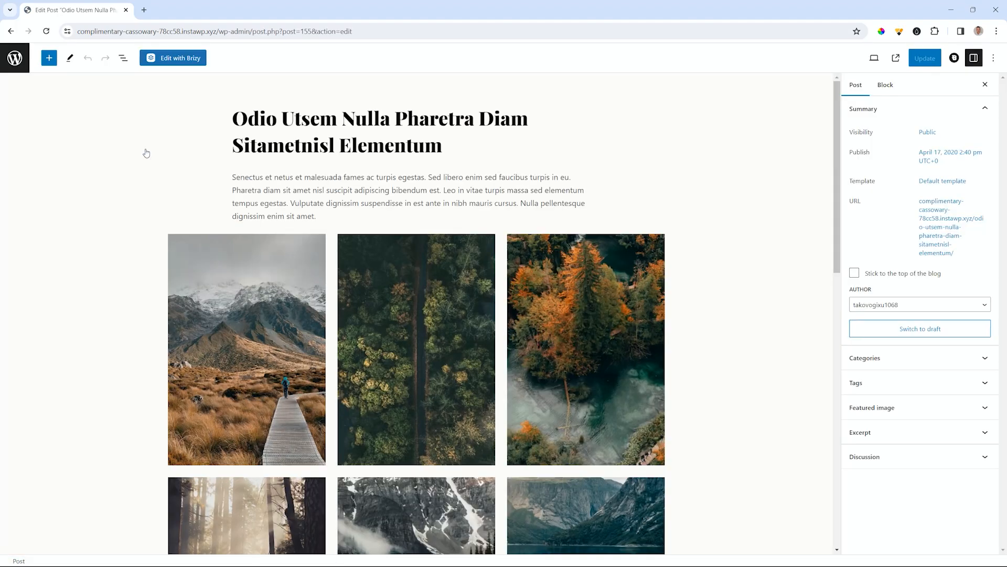
{"action": "left_click", "coordinate": [897, 59]}
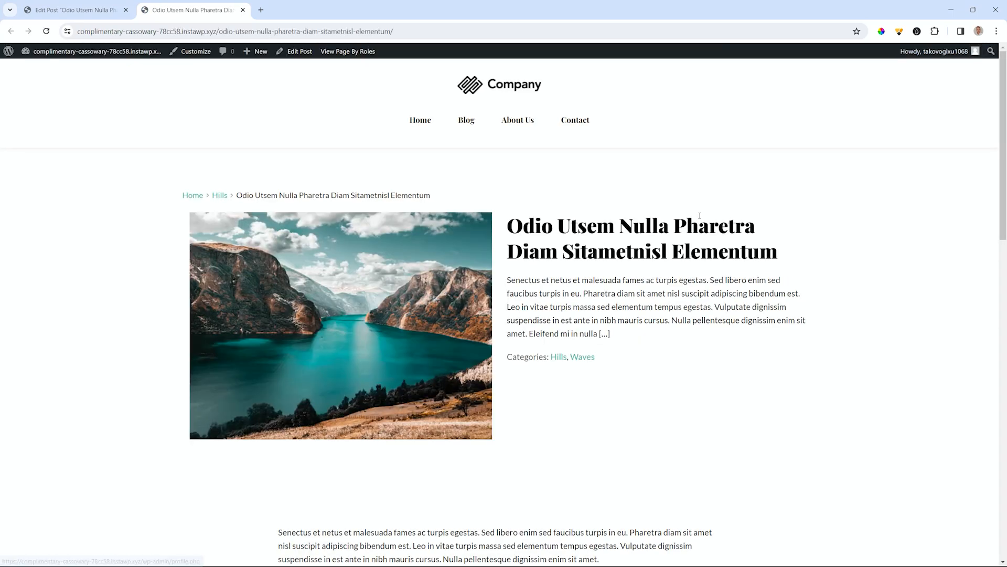
{"action": "scroll", "coordinate": [700, 225], "scroll_direction": "down", "scroll_amount": 15}
{"action": "scroll", "coordinate": [700, 225], "scroll_direction": "up", "scroll_amount": 15}
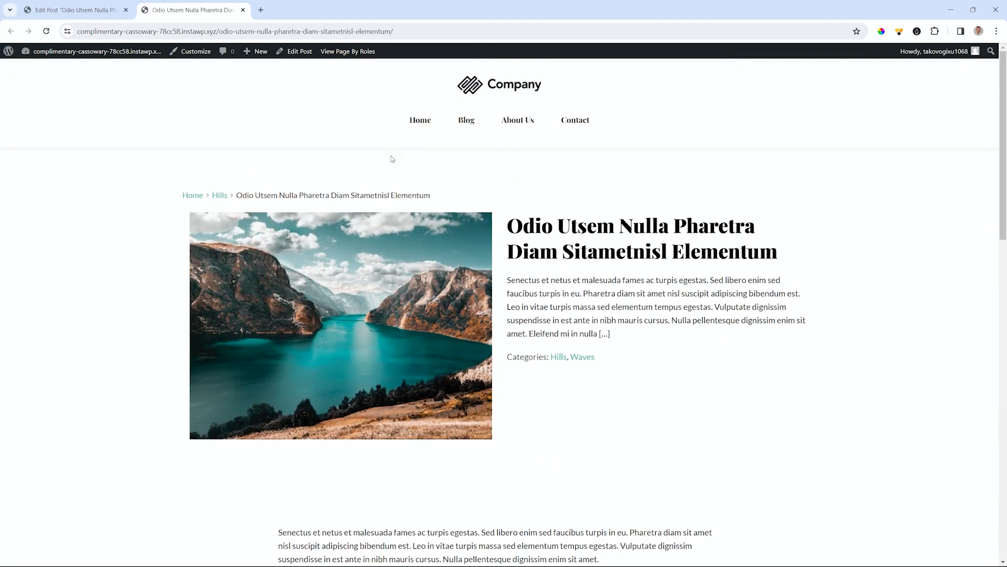
- Open the Blog page through the site header's link and look through its header and post listing
{"action": "left_click", "coordinate": [468, 123]}
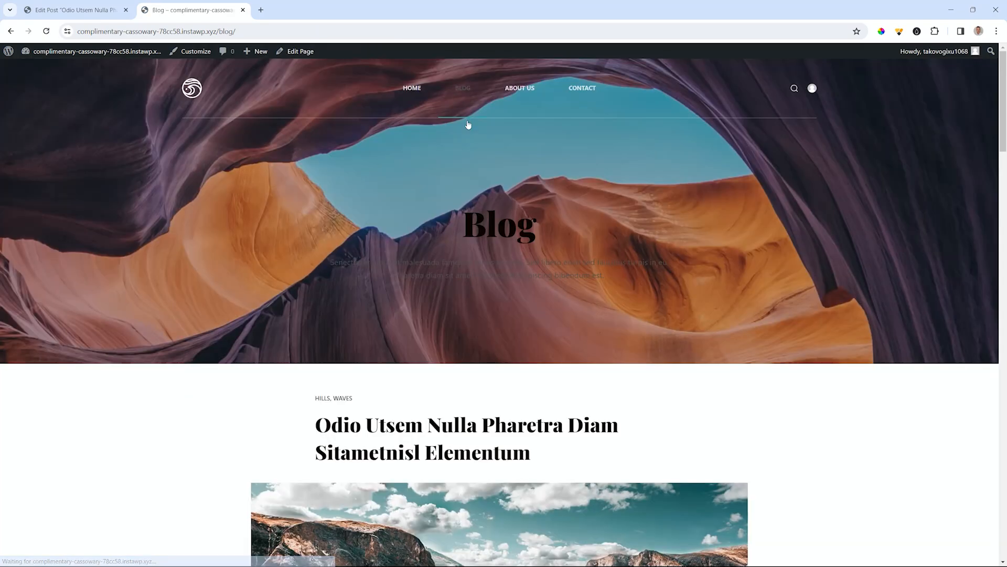
{"action": "scroll", "coordinate": [547, 239], "scroll_direction": "down", "scroll_amount": 20}
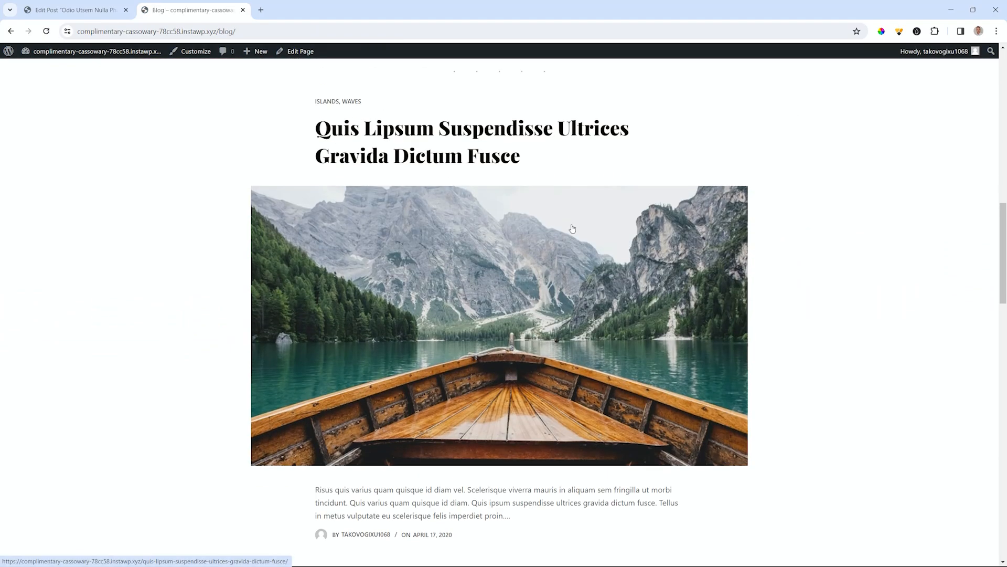
{"action": "scroll", "coordinate": [572, 228], "scroll_direction": "down", "scroll_amount": 20}
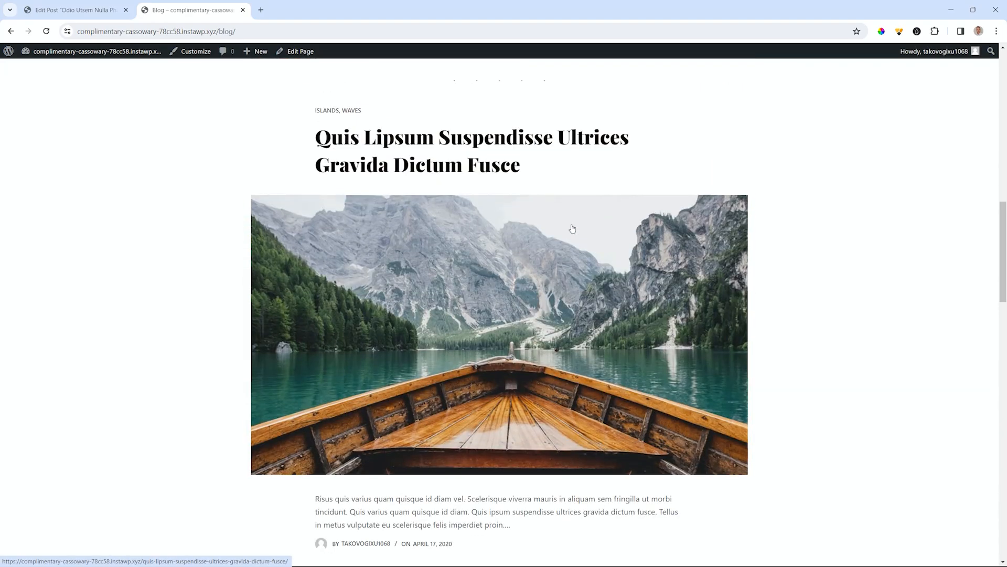
{"action": "scroll", "coordinate": [572, 229], "scroll_direction": "up", "scroll_amount": 7}
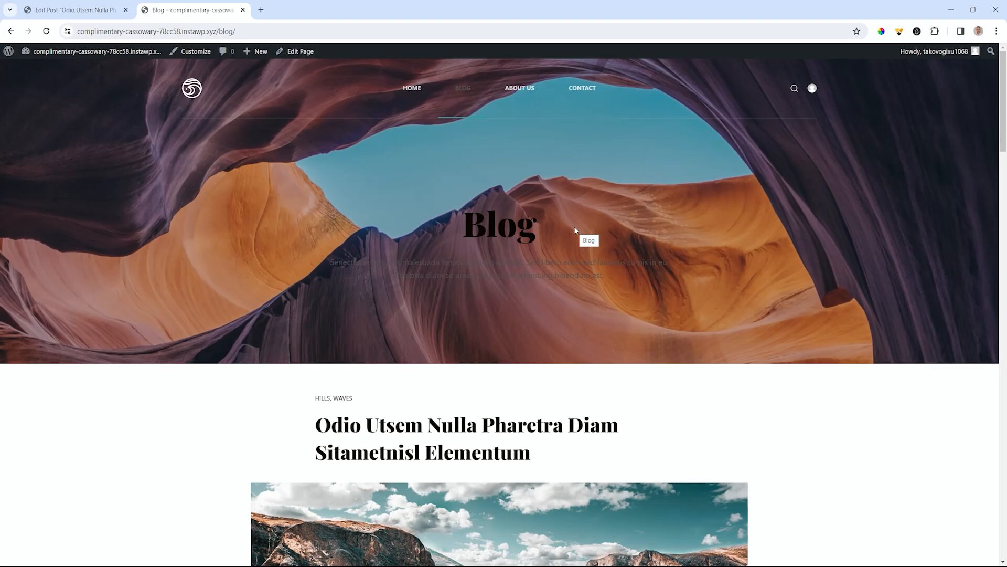
- Go back to the post editor, return to the dashboard and start a new page from the Pages list
{"action": "left_click", "coordinate": [90, 10]}
{"action": "left_click", "coordinate": [15, 59]}
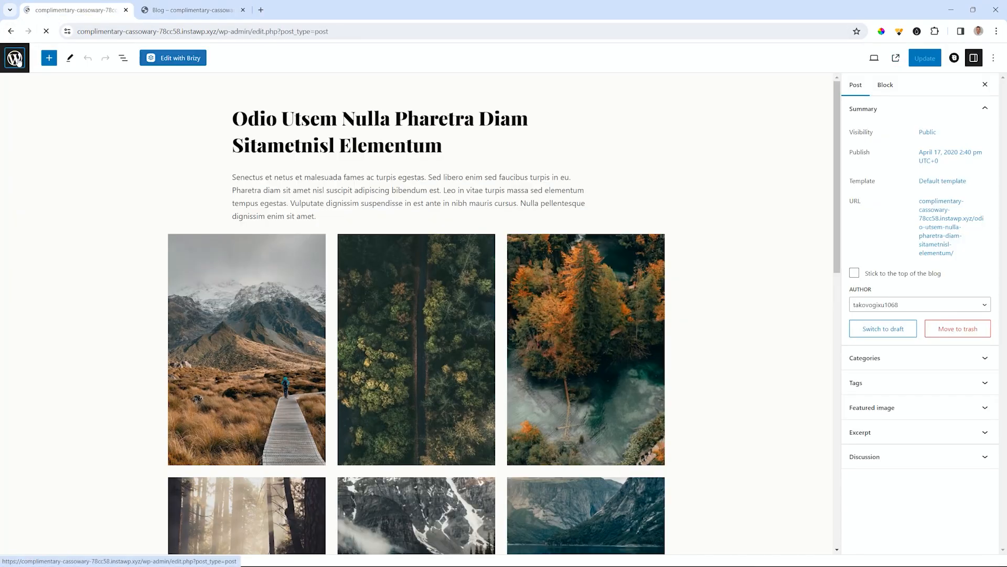
{"action": "mouse_move", "coordinate": [21, 210]}
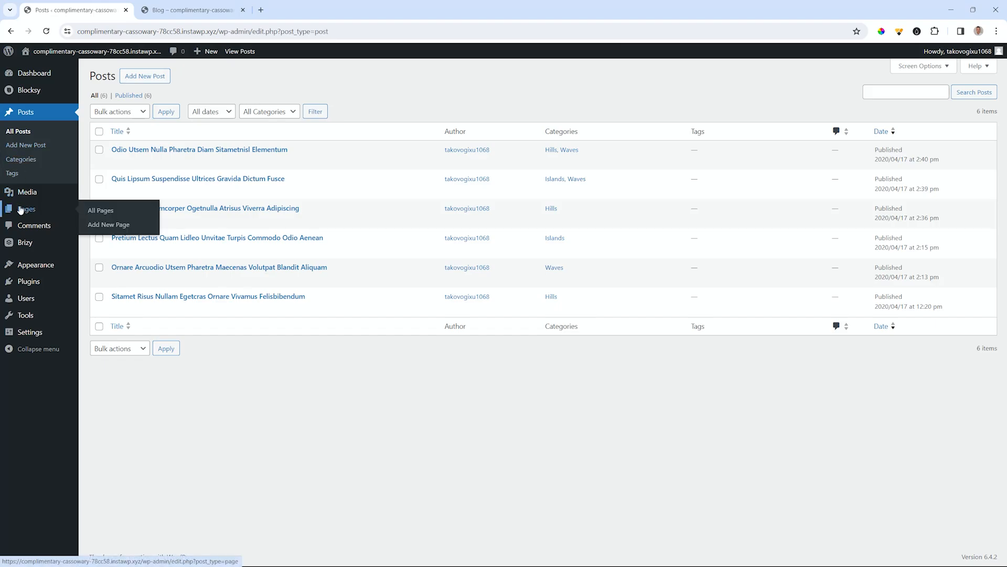
{"action": "left_click", "coordinate": [91, 211]}
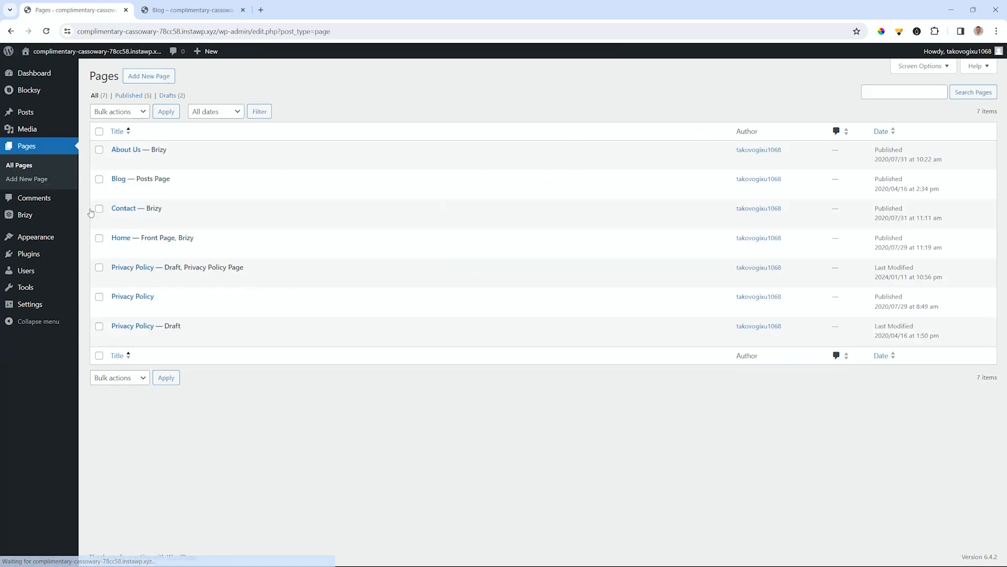
{"action": "left_click", "coordinate": [157, 80]}
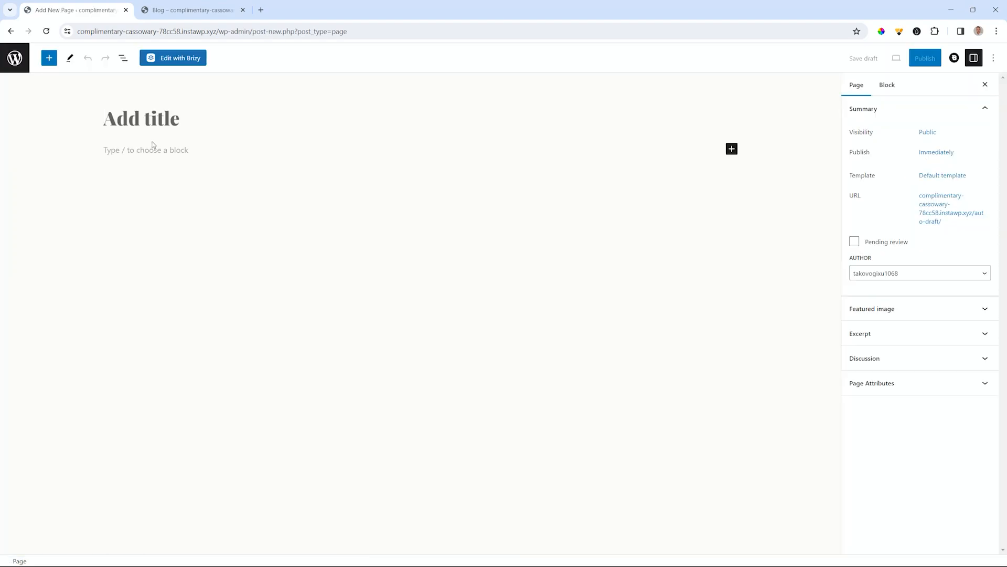
- Title the new page "Blog 2" and publish it
{"action": "type", "text": "NBlo"}
{"action": "key", "text": "BackSpace"}
{"action": "type", "text": "V"}
{"action": "key", "text": "BackSpace"}
{"action": "key", "text": "BackSpace"}
{"action": "type", "text": "Blohg"}
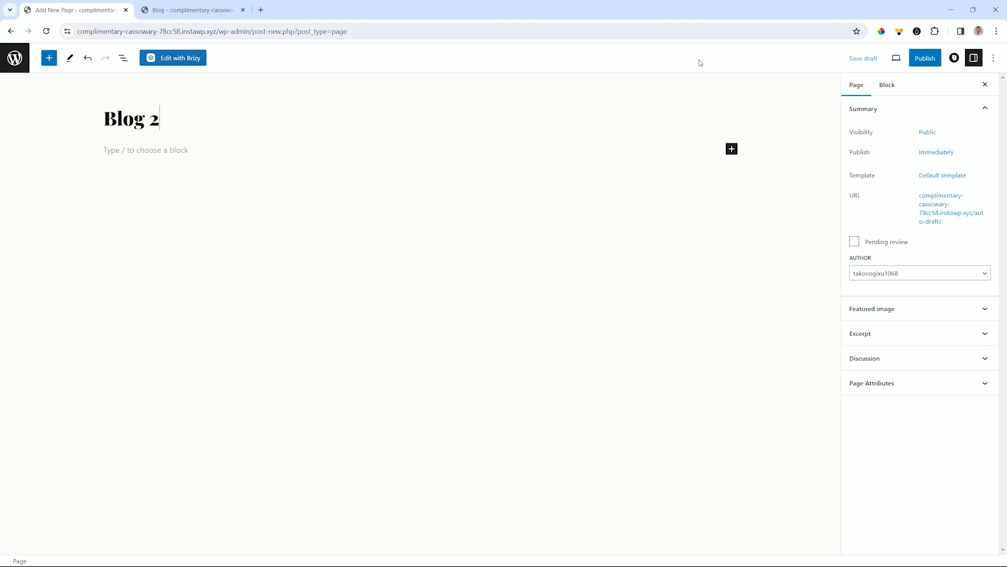
{"action": "left_click", "coordinate": [937, 60]}
{"action": "left_click", "coordinate": [926, 60]}
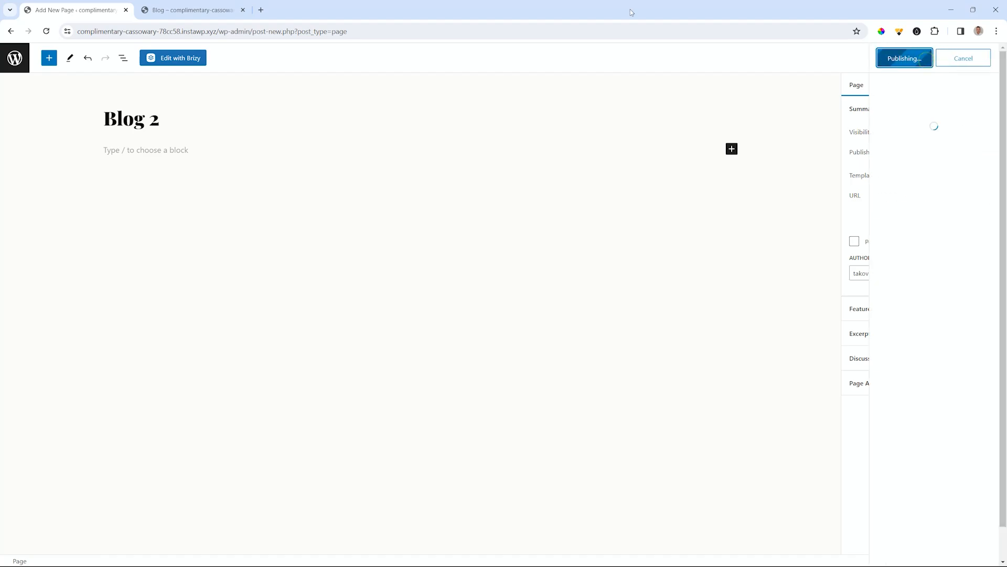
- Open the Blog 2 page with Brizy and insert a blank block between the header and the footer
{"action": "left_click", "coordinate": [185, 58]}
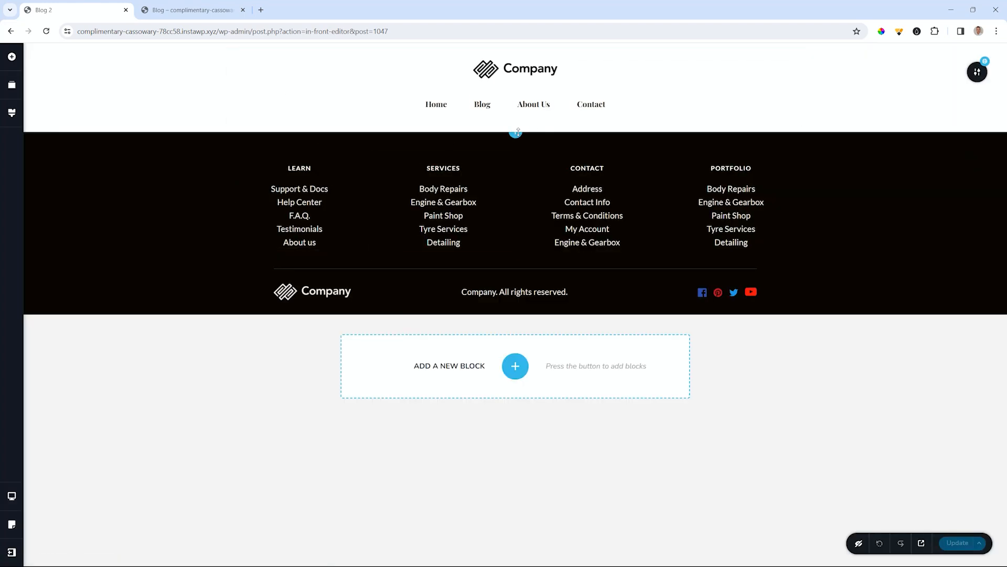
{"action": "left_click", "coordinate": [514, 133]}
{"action": "left_click", "coordinate": [319, 155]}
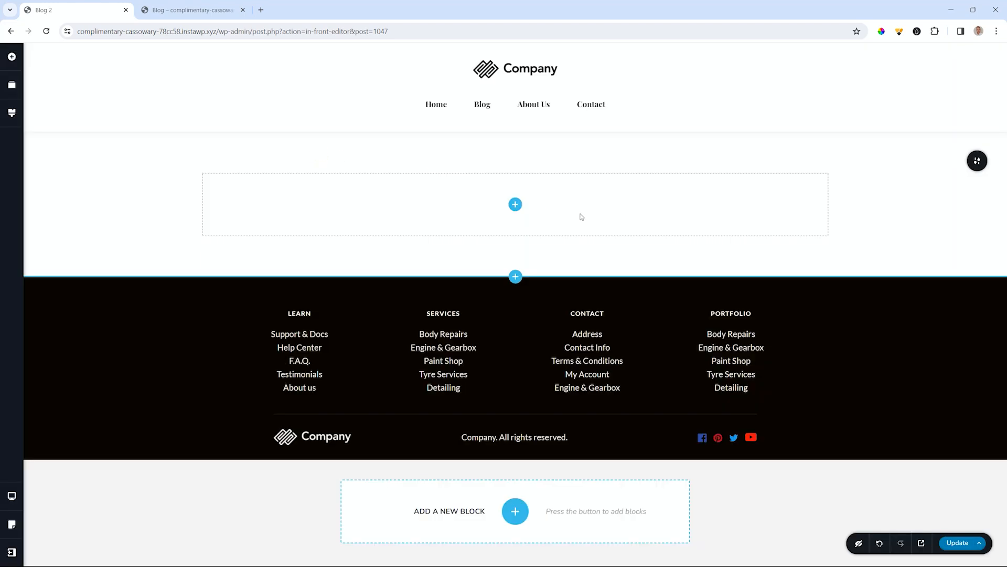
- Add a text element reading "Latest News" to the blank block
{"action": "left_click", "coordinate": [515, 204]}
{"action": "left_click_drag", "start_coordinate": [59, 195], "coordinate": [512, 205]}
{"action": "triple_click", "coordinate": [512, 180]}
{"action": "type", "text": "Latest News"}
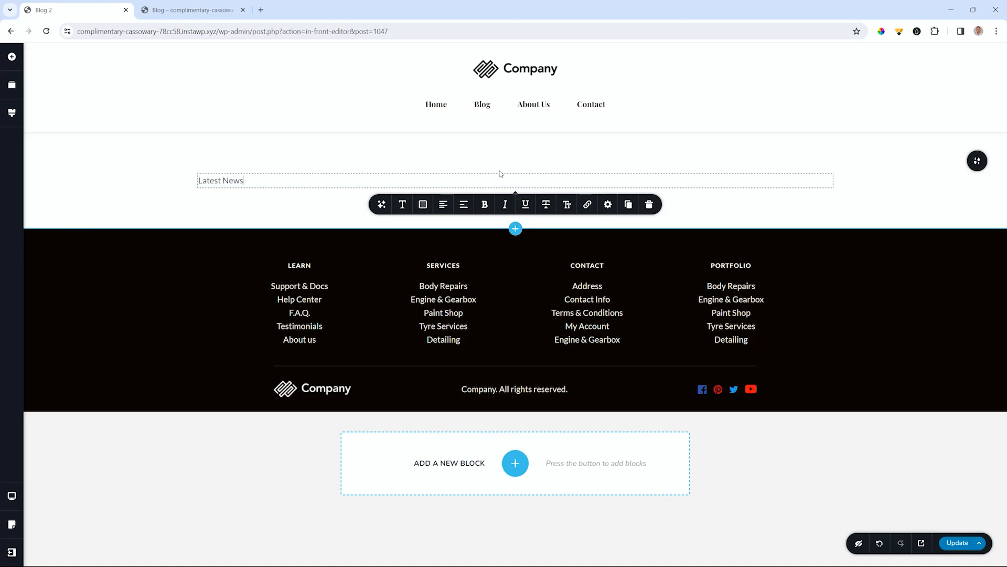
- Set the typography of the "Latest News" text to Heading 1
{"action": "left_click", "coordinate": [402, 204]}
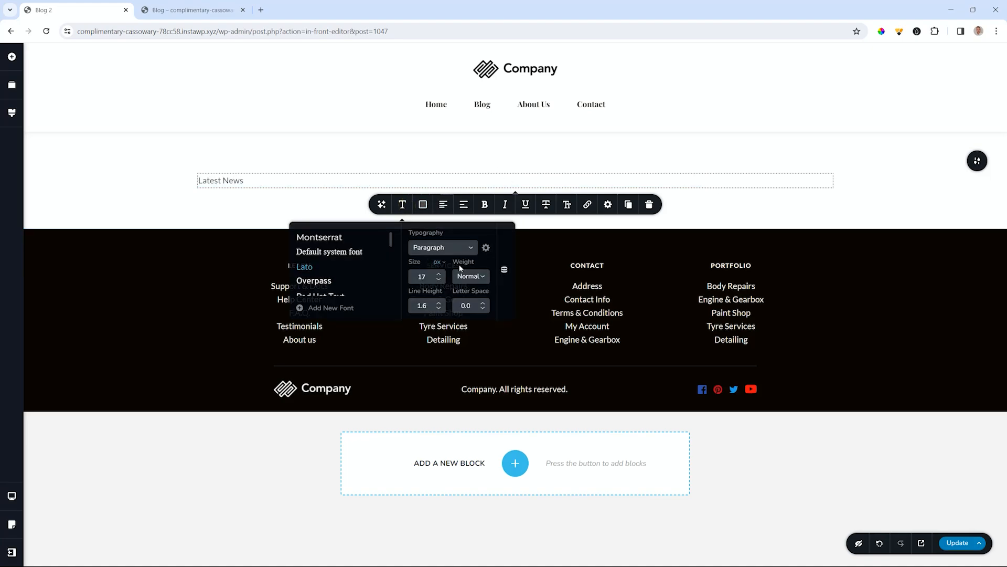
{"action": "left_click", "coordinate": [474, 276]}
{"action": "left_click", "coordinate": [461, 249]}
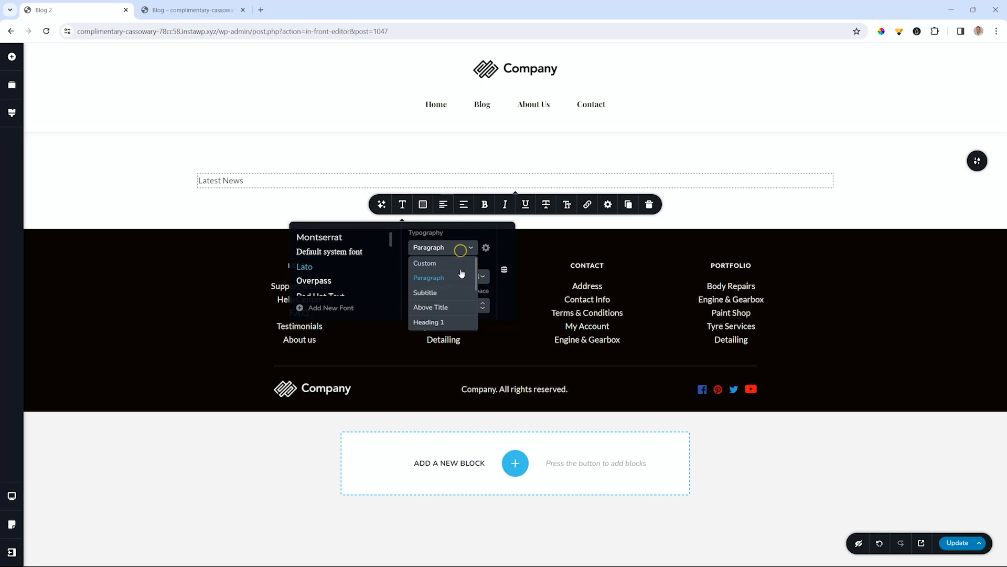
{"action": "left_click", "coordinate": [441, 324]}
{"action": "left_click", "coordinate": [164, 222]}
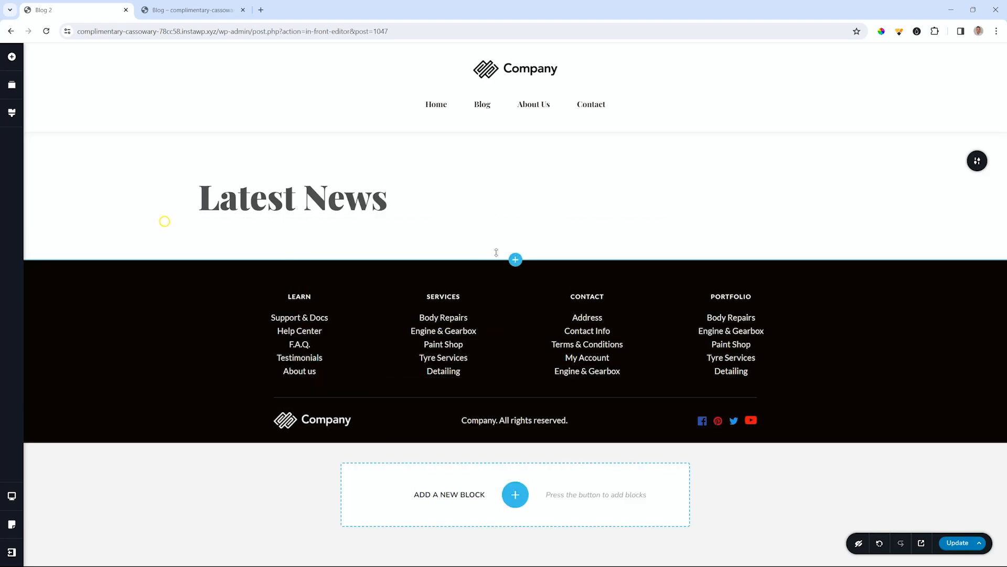
- Insert a blank block below the "Latest News" block and place a Posts element in it
{"action": "left_click", "coordinate": [517, 258]}
{"action": "left_click", "coordinate": [346, 165]}
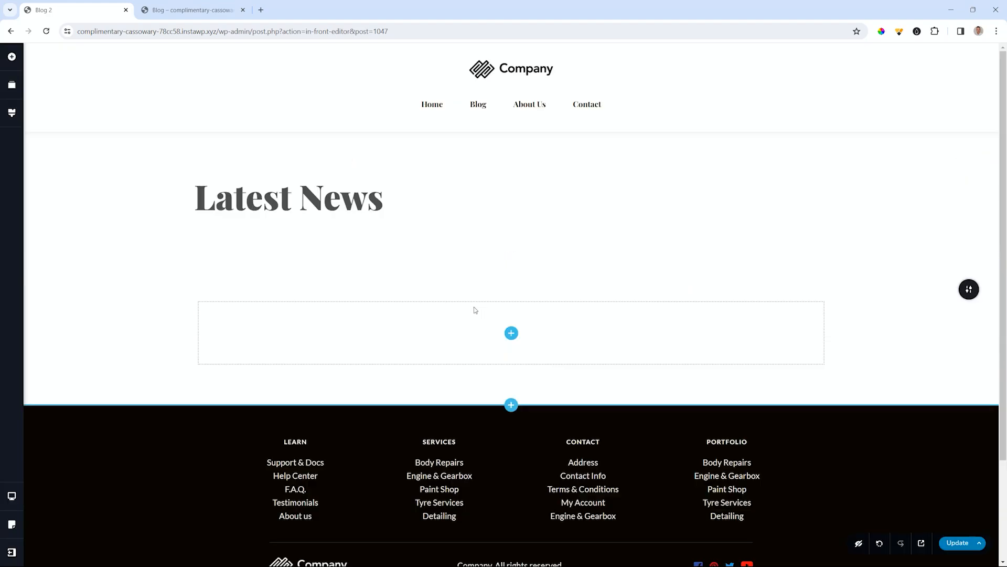
{"action": "left_click", "coordinate": [511, 334]}
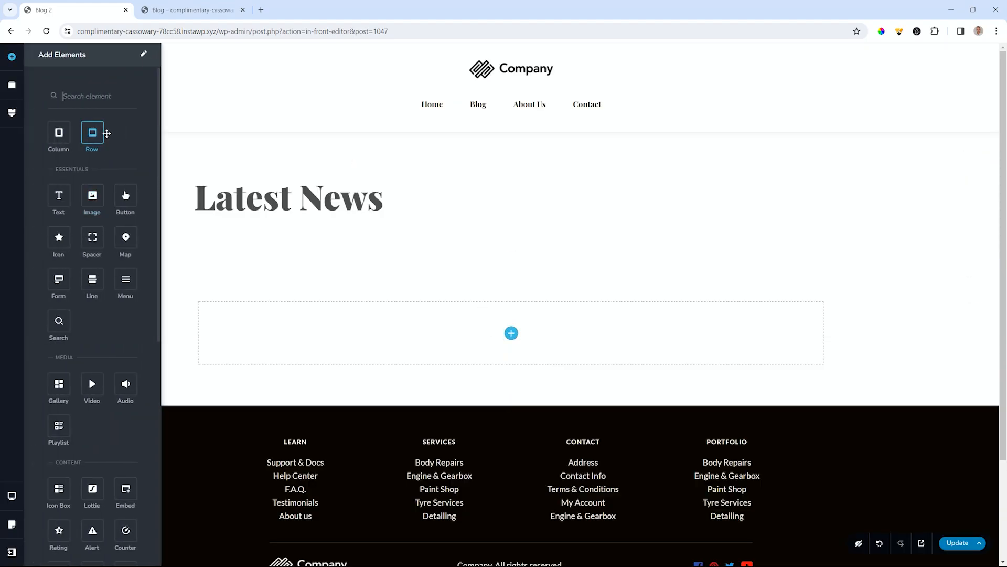
{"action": "scroll", "coordinate": [106, 134], "scroll_direction": "down", "scroll_amount": 6}
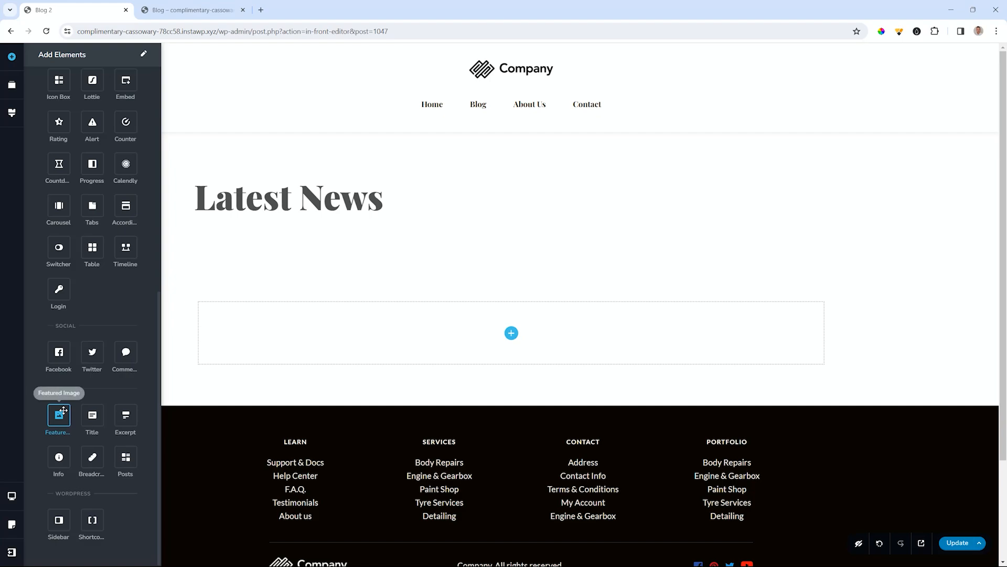
{"action": "left_click_drag", "start_coordinate": [124, 455], "coordinate": [514, 336]}
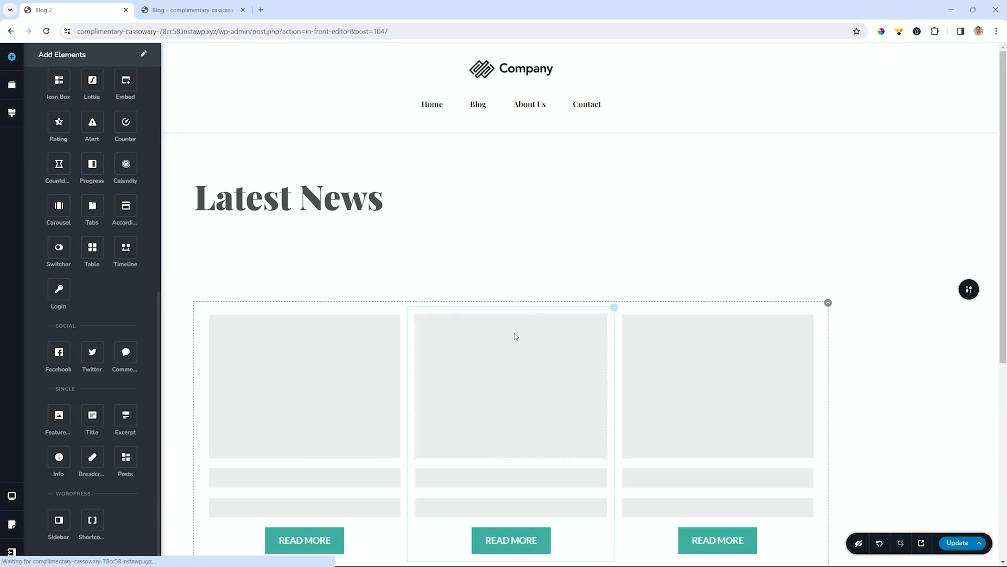
{"action": "scroll", "coordinate": [515, 336], "scroll_direction": "down", "scroll_amount": 3}
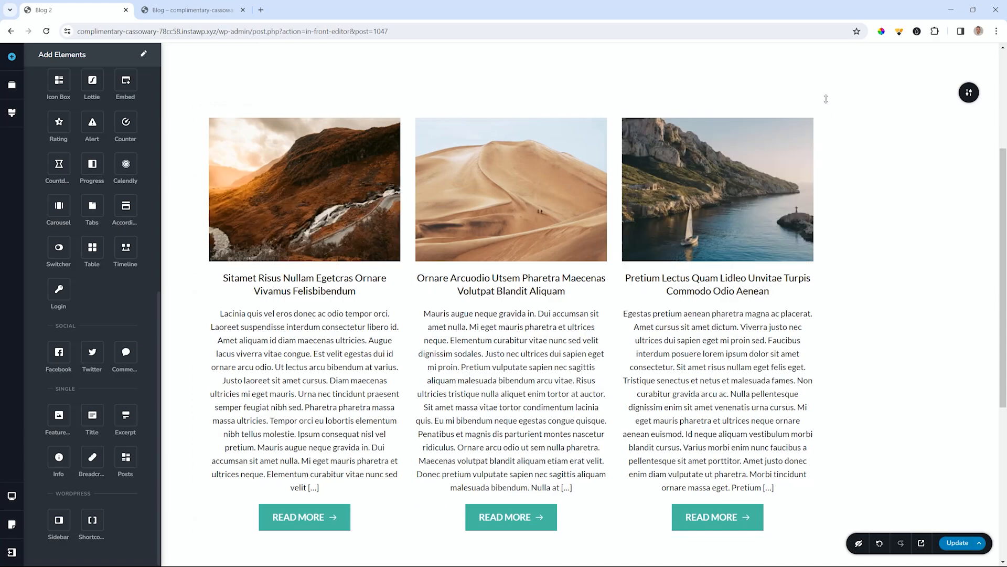
- Set the Posts element on the Blog 2 page to display 3 rows
{"action": "left_click", "coordinate": [795, 135]}
{"action": "left_click", "coordinate": [796, 131]}
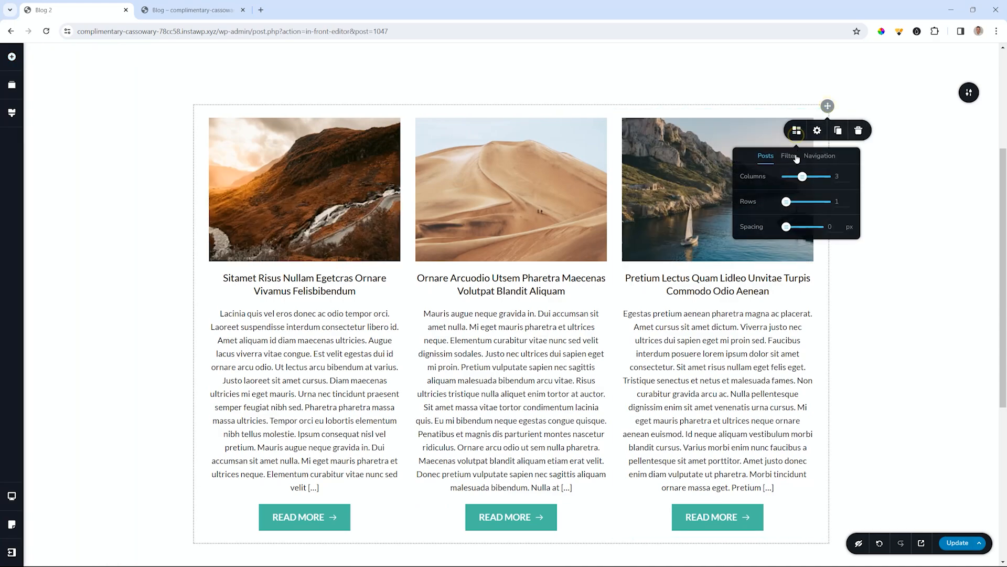
{"action": "left_click_drag", "start_coordinate": [785, 205], "coordinate": [792, 202]}
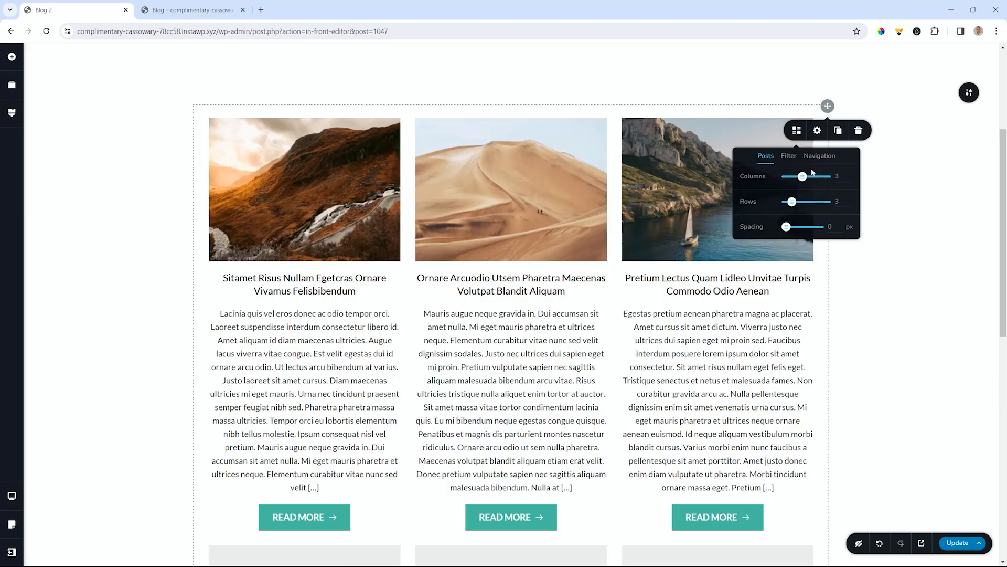
{"action": "scroll", "coordinate": [810, 178], "scroll_direction": "down", "scroll_amount": 9}
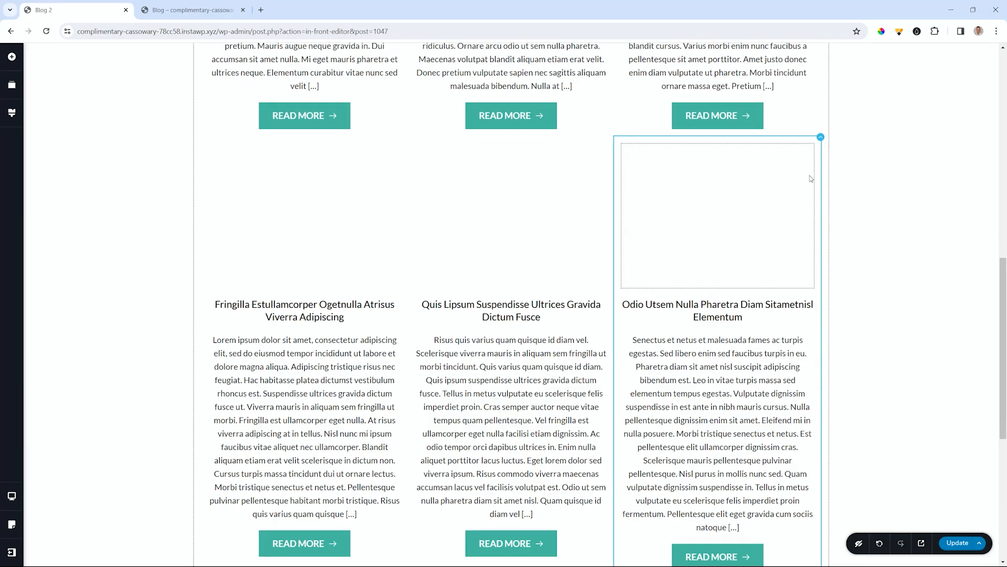
{"action": "scroll", "coordinate": [703, 242], "scroll_direction": "down", "scroll_amount": 5}
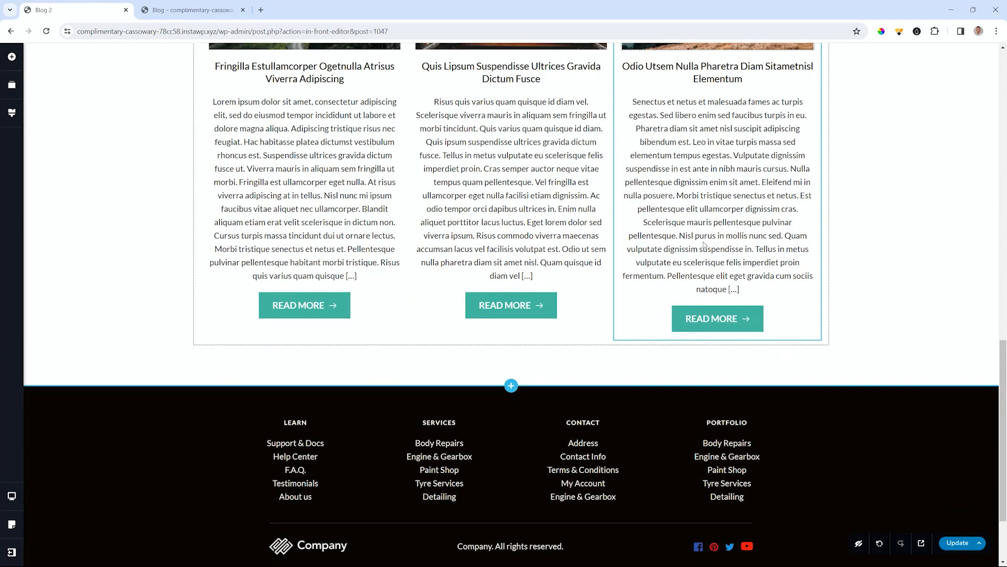
{"action": "scroll", "coordinate": [703, 241], "scroll_direction": "up", "scroll_amount": 10}
{"action": "left_click", "coordinate": [705, 244]}
{"action": "scroll", "coordinate": [705, 245], "scroll_direction": "up", "scroll_amount": 5}
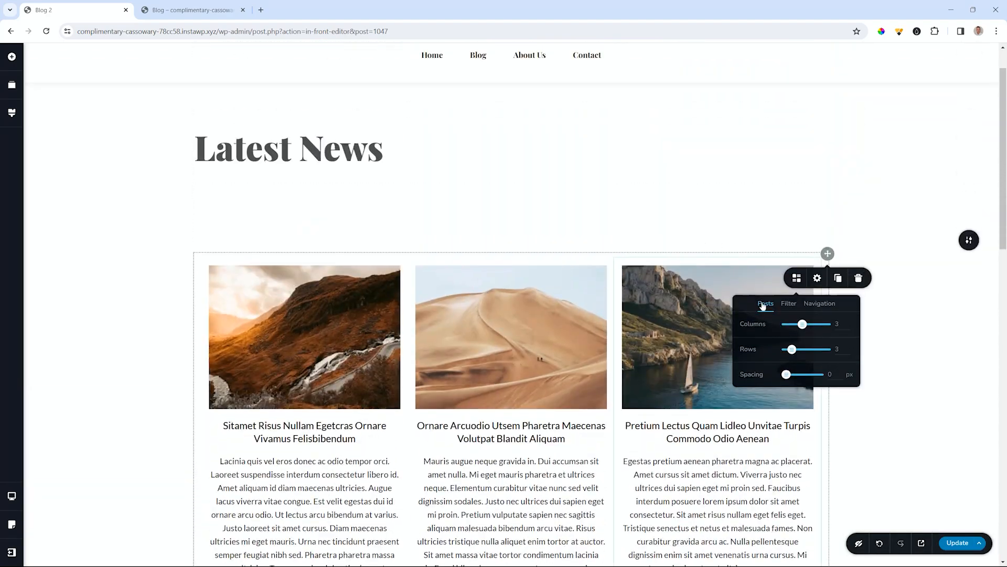
- Enable pagination in the Posts element's navigation settings and check the end of the post grid
{"action": "left_click", "coordinate": [812, 305]}
{"action": "left_click", "coordinate": [839, 349]}
{"action": "scroll", "coordinate": [472, 472], "scroll_direction": "down", "scroll_amount": 10}
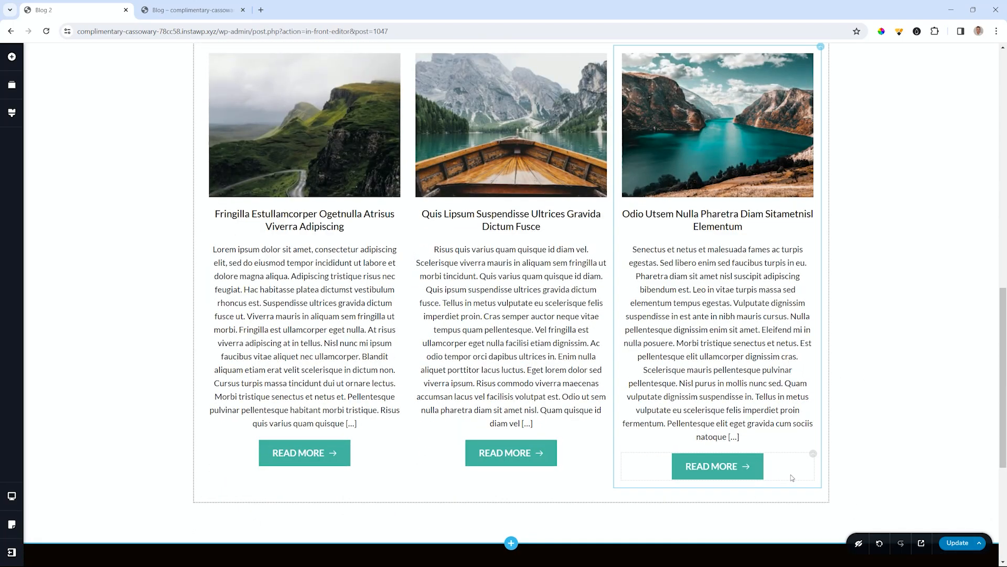
{"action": "scroll", "coordinate": [785, 480], "scroll_direction": "up", "scroll_amount": 10}
{"action": "scroll", "coordinate": [807, 470], "scroll_direction": "up", "scroll_amount": 3}
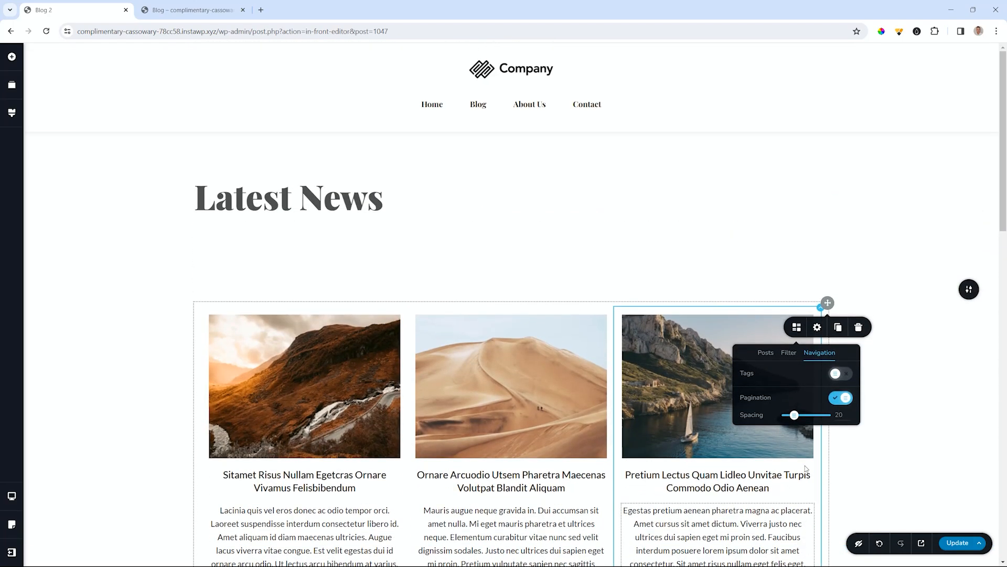
- Reduce the vertical padding between the "Latest News" heading block and the posts block
{"action": "left_click_drag", "start_coordinate": [390, 281], "coordinate": [377, 209]}
{"action": "scroll", "coordinate": [904, 355], "scroll_direction": "down", "scroll_amount": 5}
{"action": "scroll", "coordinate": [903, 354], "scroll_direction": "up", "scroll_amount": 5}
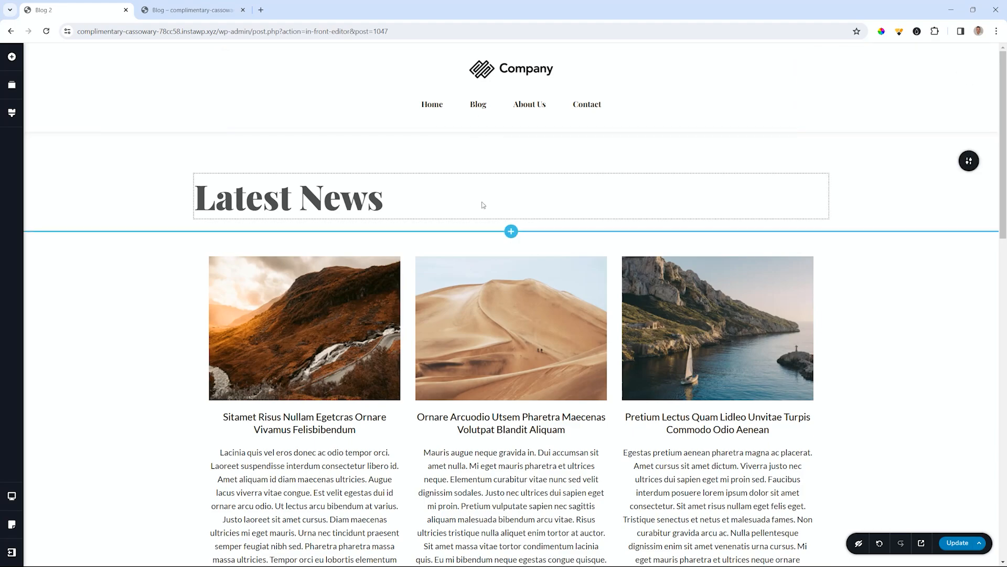
{"action": "scroll", "coordinate": [483, 210], "scroll_direction": "down", "scroll_amount": 3}
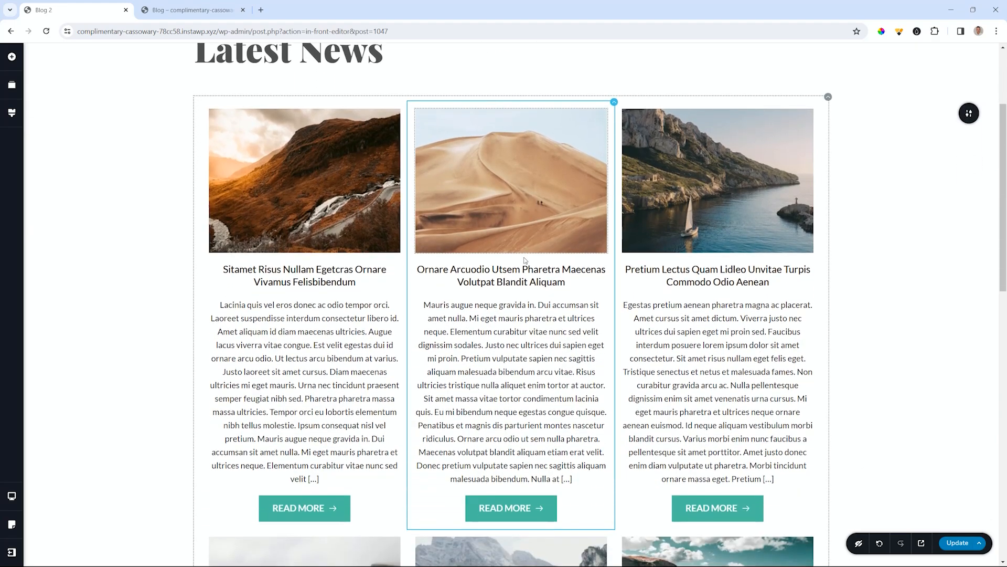
- Update the Blog 2 page, open its preview in a new tab and close the old Blog tab
{"action": "left_click", "coordinate": [952, 542]}
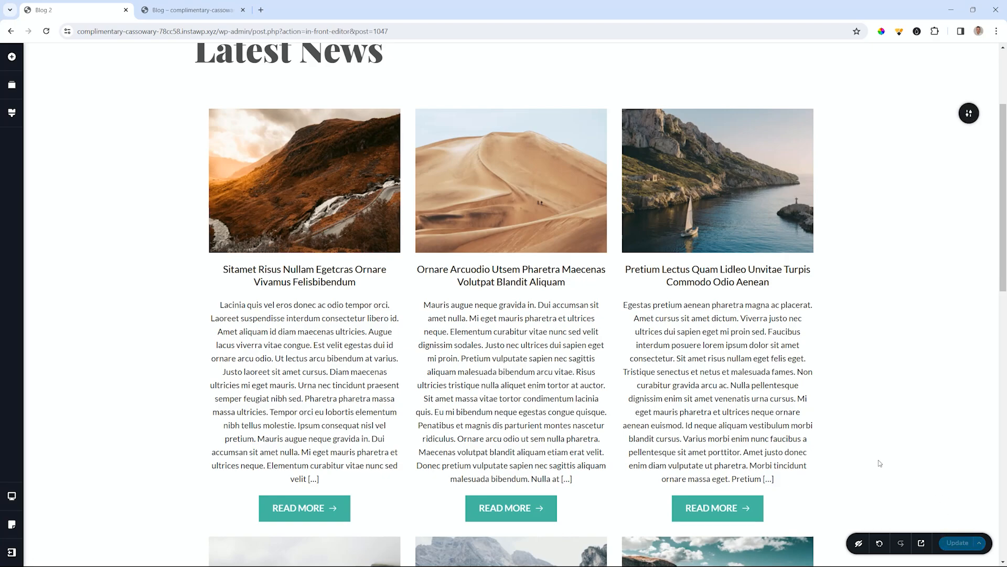
{"action": "scroll", "coordinate": [878, 460], "scroll_direction": "down", "scroll_amount": 3}
{"action": "left_click", "coordinate": [921, 542]}
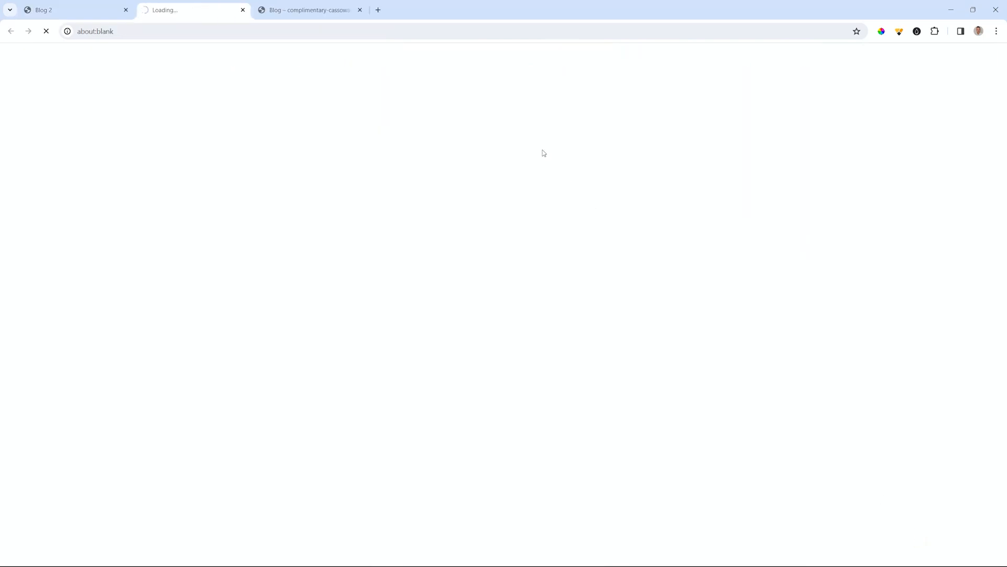
{"action": "left_click", "coordinate": [360, 10]}
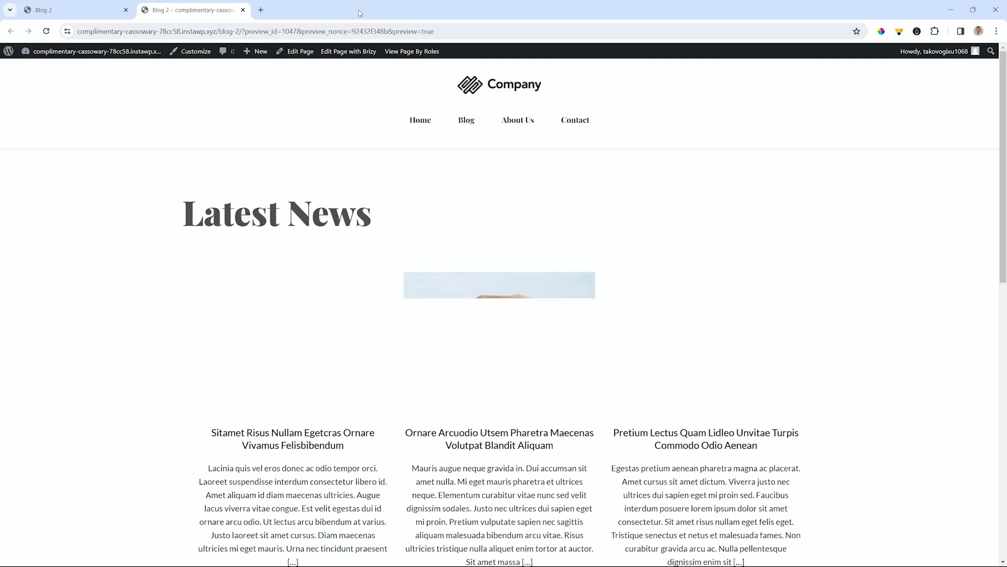
- Review the Blog 2 preview, check which page the header's Blog link opens, and return to the editor
{"action": "scroll", "coordinate": [454, 268], "scroll_direction": "down", "scroll_amount": 3}
{"action": "scroll", "coordinate": [453, 268], "scroll_direction": "down", "scroll_amount": 1}
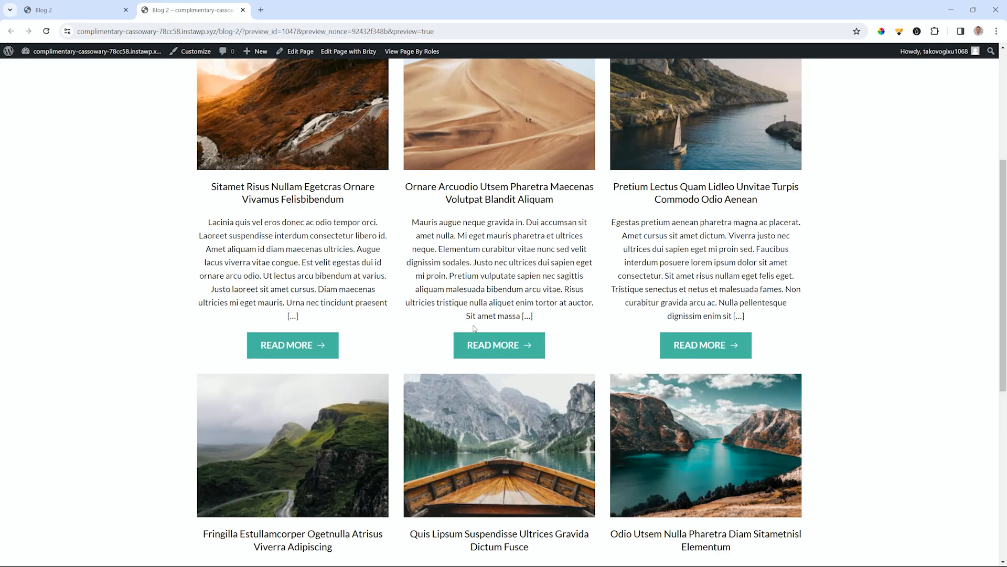
{"action": "scroll", "coordinate": [473, 328], "scroll_direction": "down", "scroll_amount": 6}
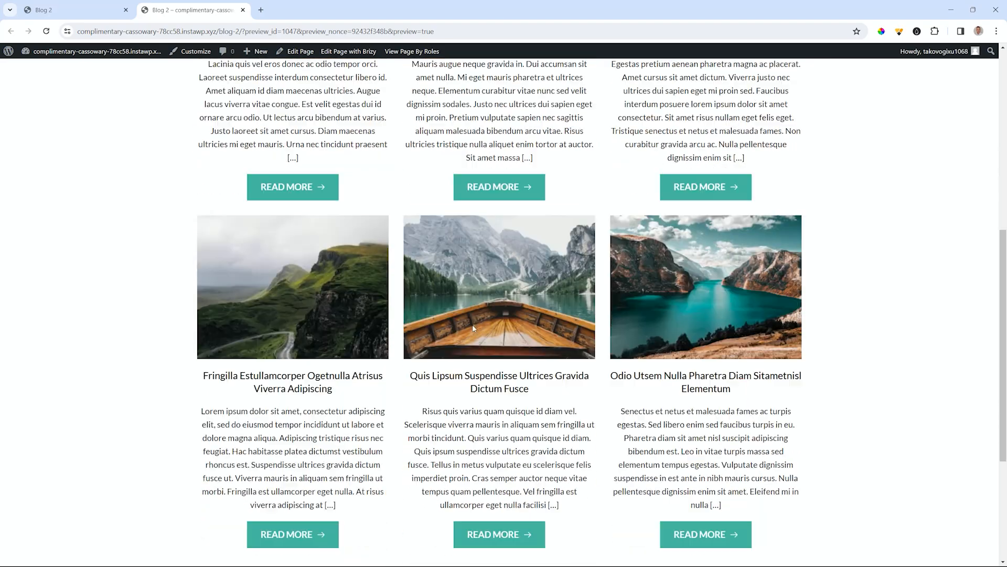
{"action": "scroll", "coordinate": [473, 328], "scroll_direction": "up", "scroll_amount": 10}
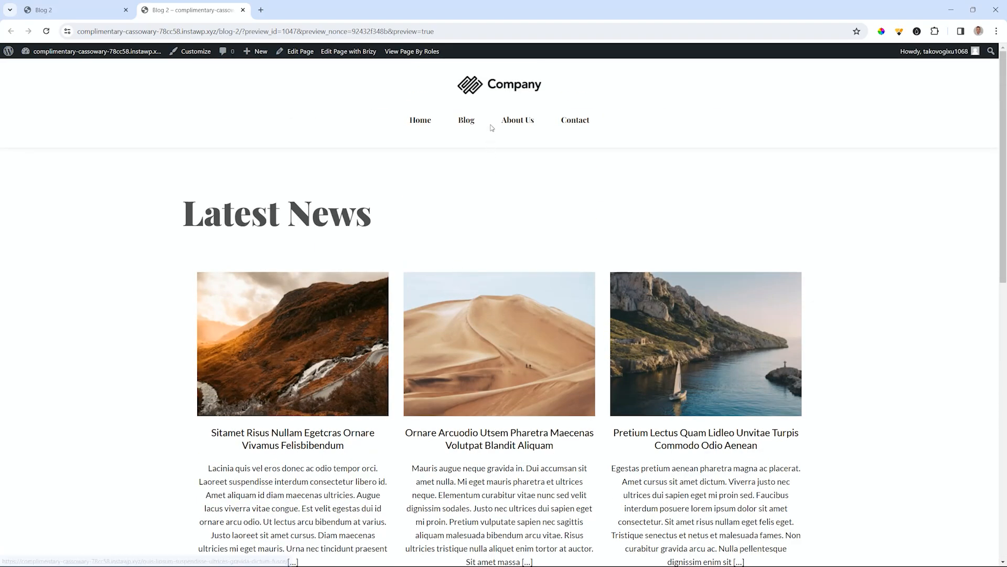
{"action": "left_click", "coordinate": [466, 121]}
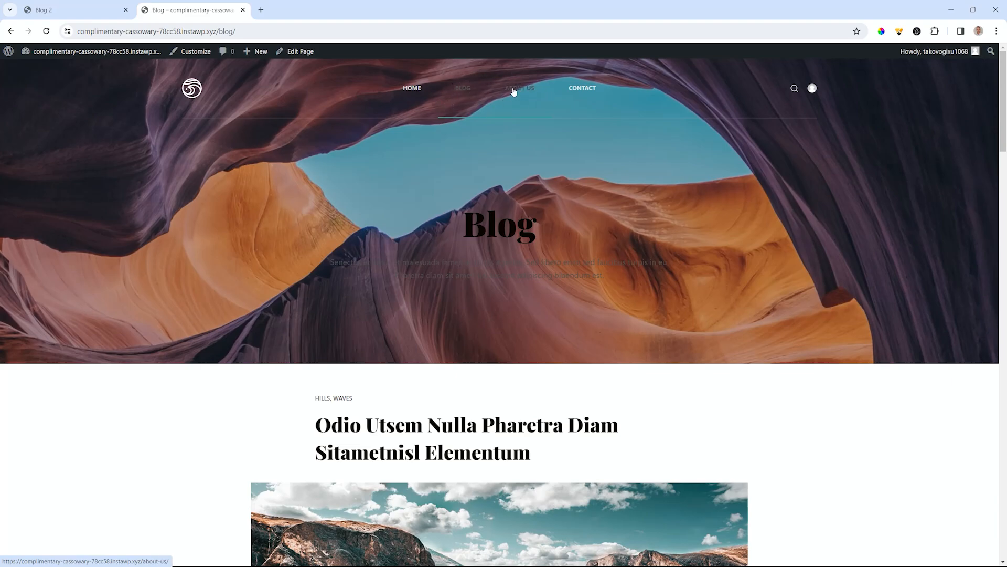
{"action": "left_click", "coordinate": [243, 10]}
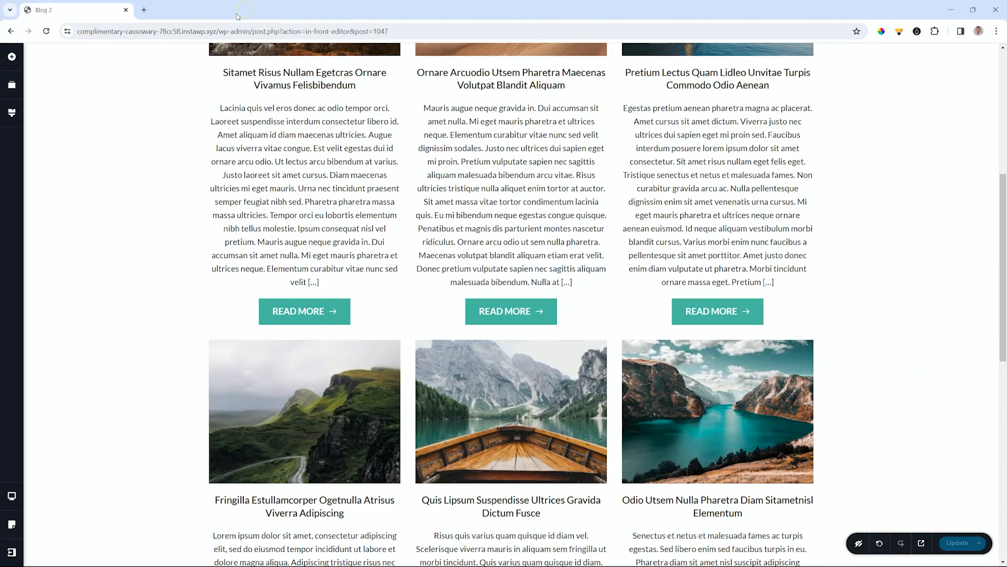
- Leave Brizy for the WordPress dashboard and open the site's menu settings
{"action": "left_click", "coordinate": [11, 551]}
{"action": "left_click", "coordinate": [64, 551]}
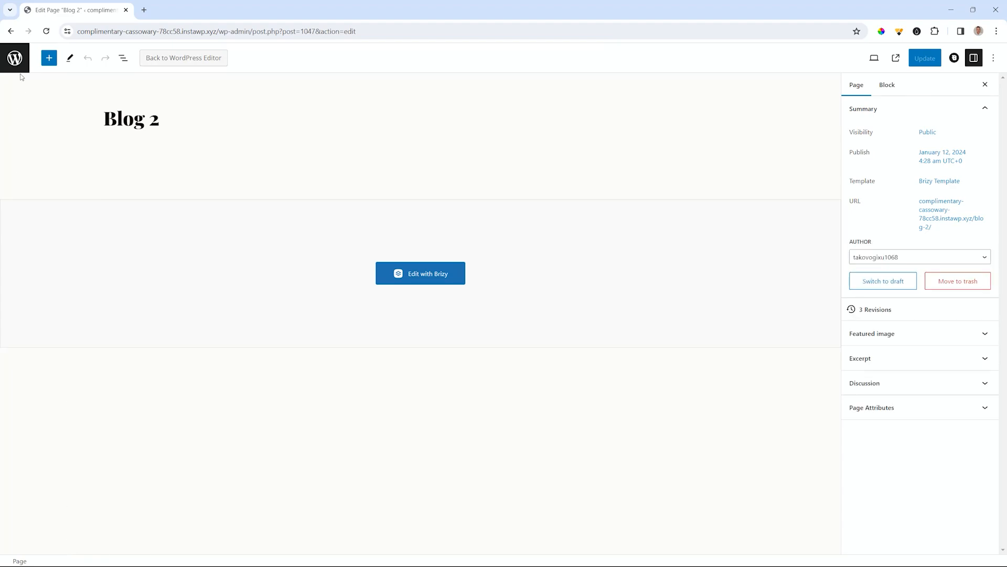
{"action": "left_click", "coordinate": [16, 58]}
{"action": "mouse_move", "coordinate": [32, 239]}
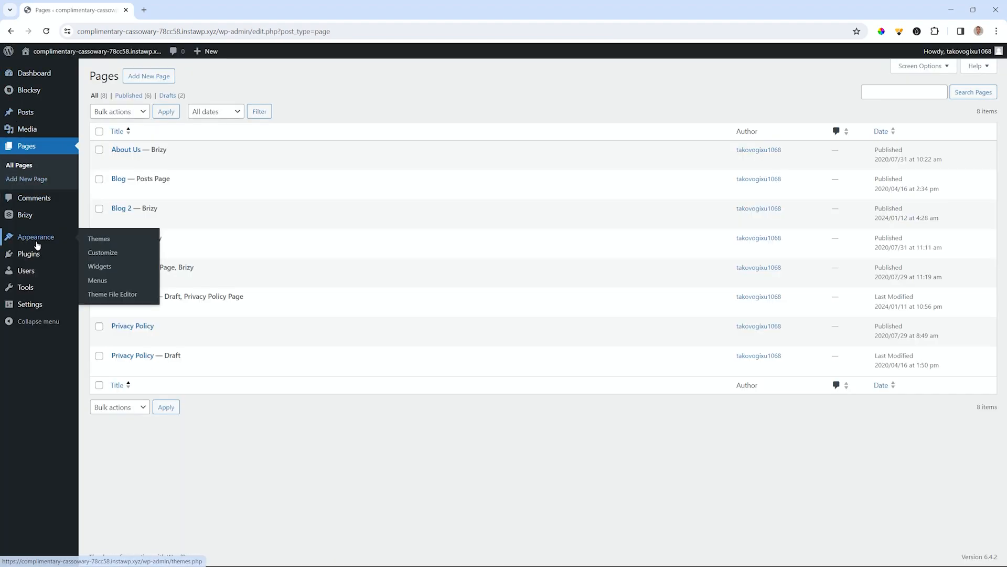
{"action": "left_click", "coordinate": [91, 278]}
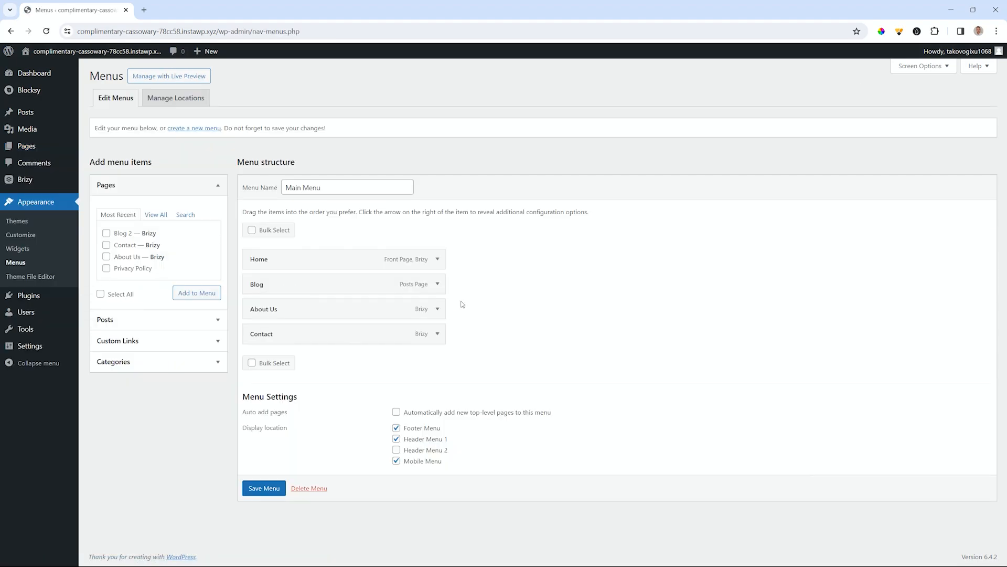
- Add the Blog 2 page to the Main Menu and place it directly below the Blog item
{"action": "left_click", "coordinate": [107, 232]}
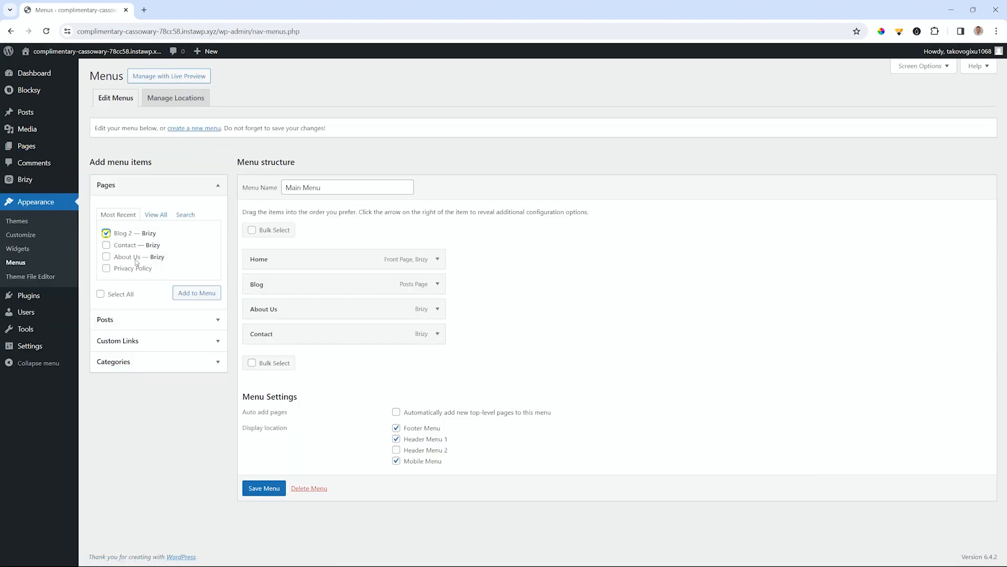
{"action": "left_click", "coordinate": [194, 295]}
{"action": "left_click_drag", "start_coordinate": [250, 359], "coordinate": [250, 301]}
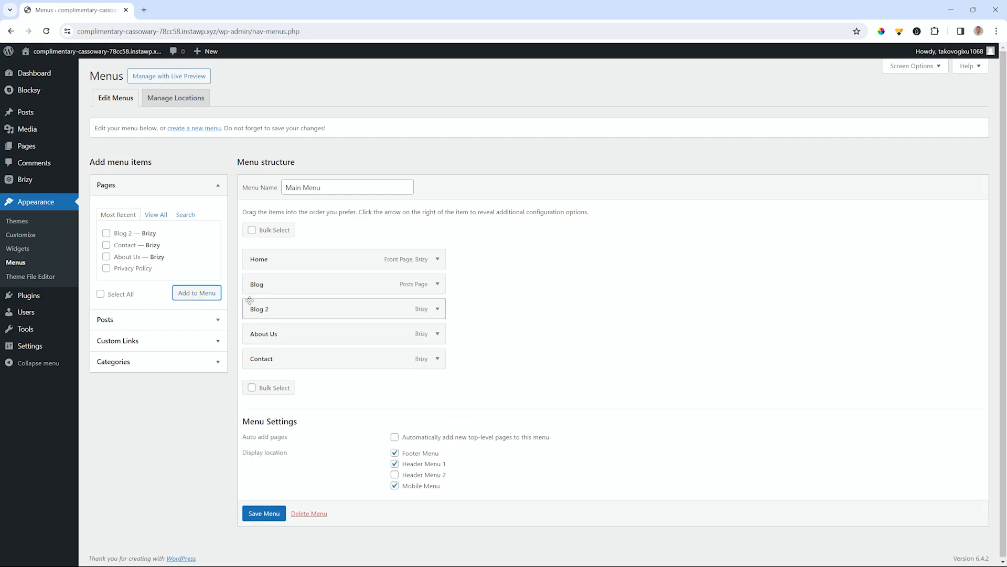
- Remove the old Blog item from the Main Menu and save the menu
{"action": "left_click", "coordinate": [438, 284]}
{"action": "left_click", "coordinate": [259, 374]}
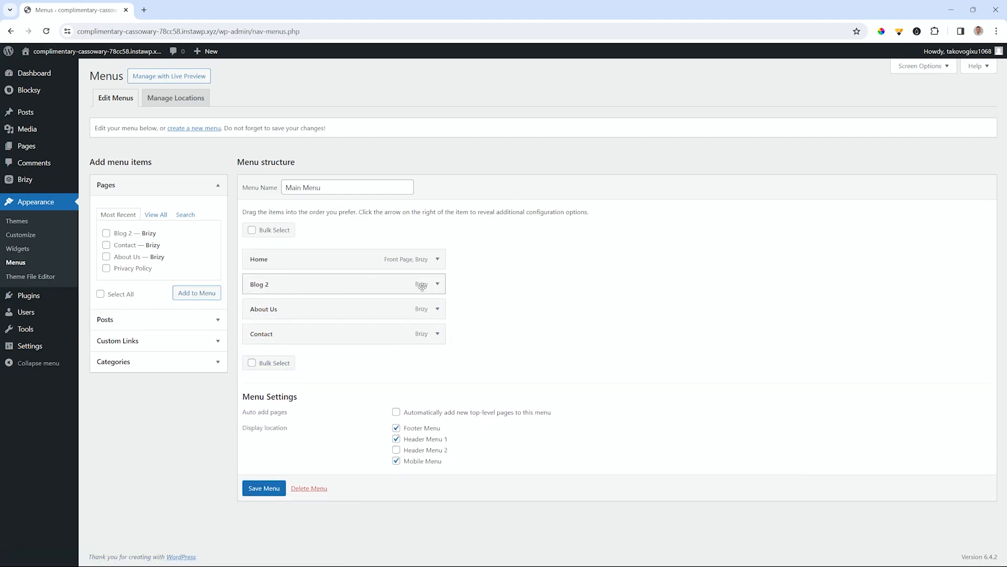
{"action": "left_click", "coordinate": [438, 284]}
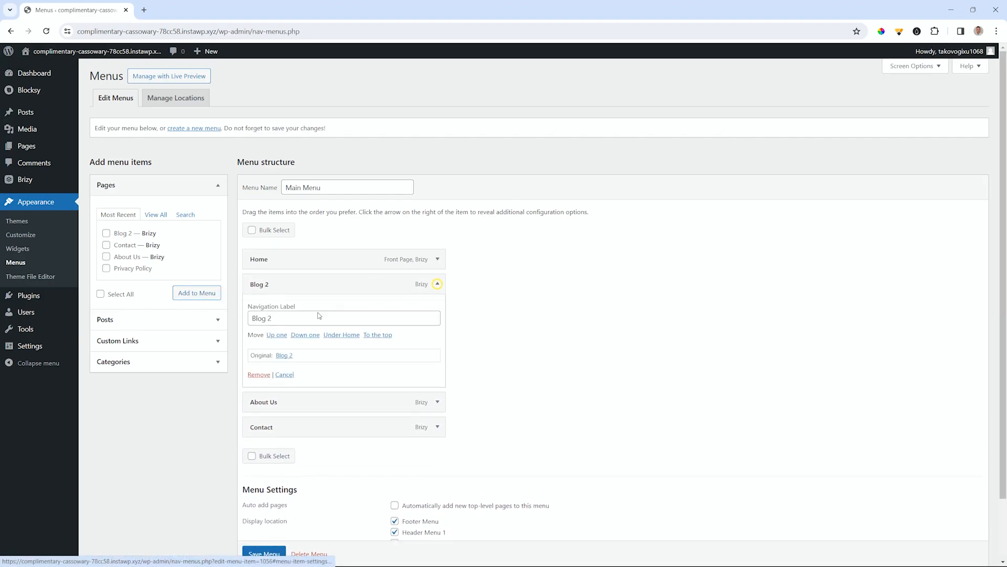
{"action": "left_click", "coordinate": [438, 284]}
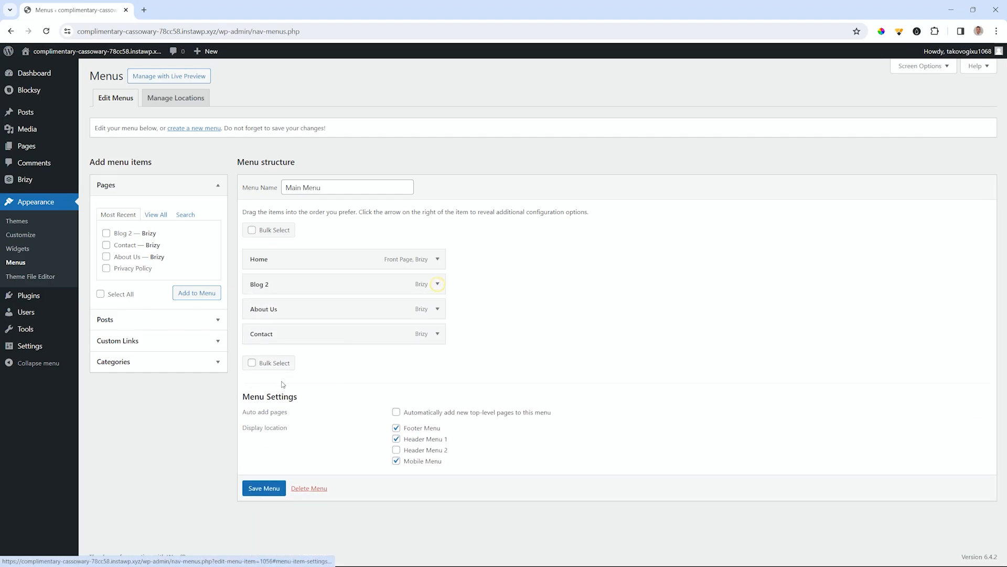
{"action": "left_click", "coordinate": [275, 483]}
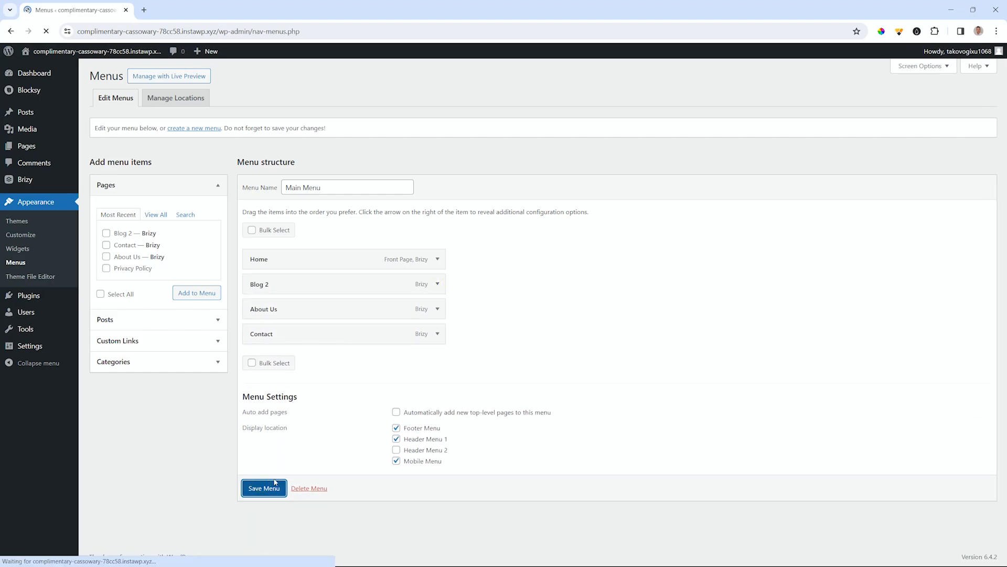
- Visit the live site and open Blog 2 from the header menu to check the post grid
{"action": "left_click", "coordinate": [49, 54]}
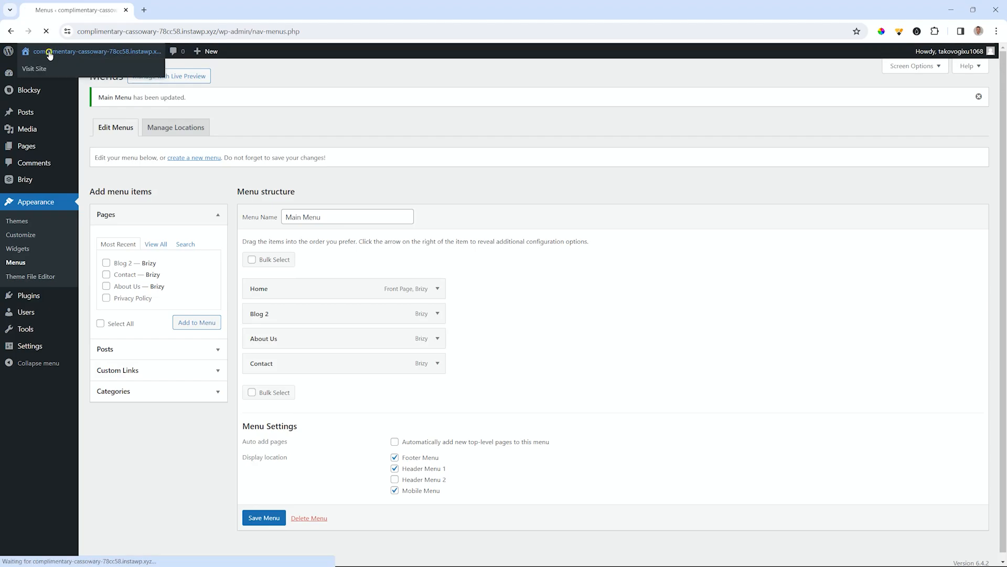
{"action": "scroll", "coordinate": [175, 225], "scroll_direction": "down", "scroll_amount": 5}
{"action": "scroll", "coordinate": [175, 227], "scroll_direction": "up", "scroll_amount": 5}
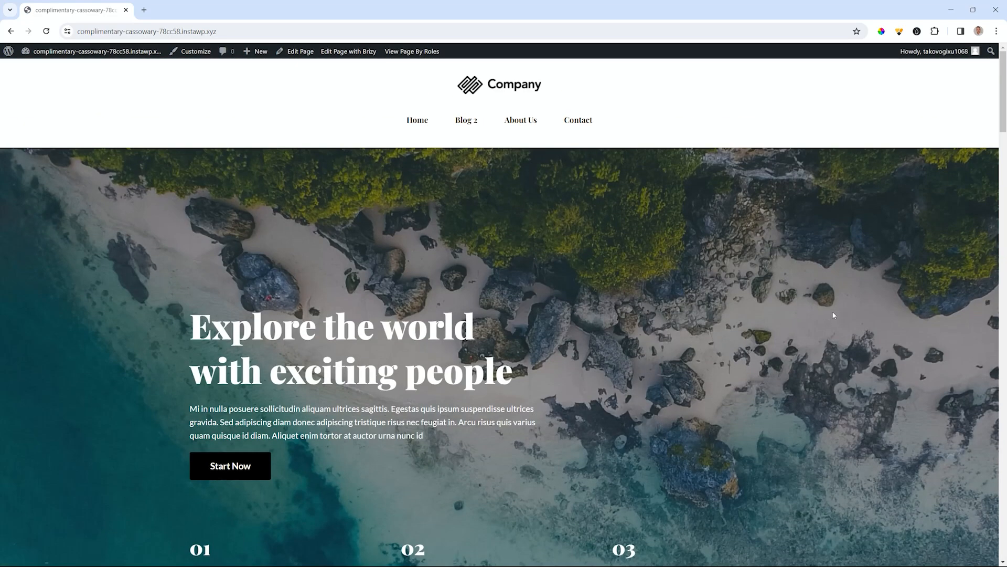
{"action": "left_click", "coordinate": [469, 122]}
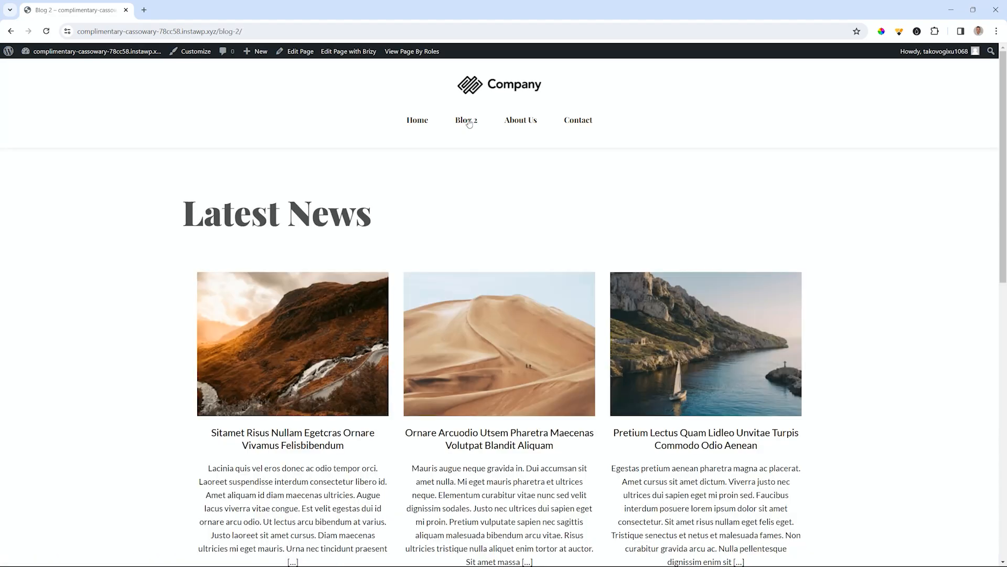
{"action": "scroll", "coordinate": [497, 183], "scroll_direction": "down", "scroll_amount": 5}
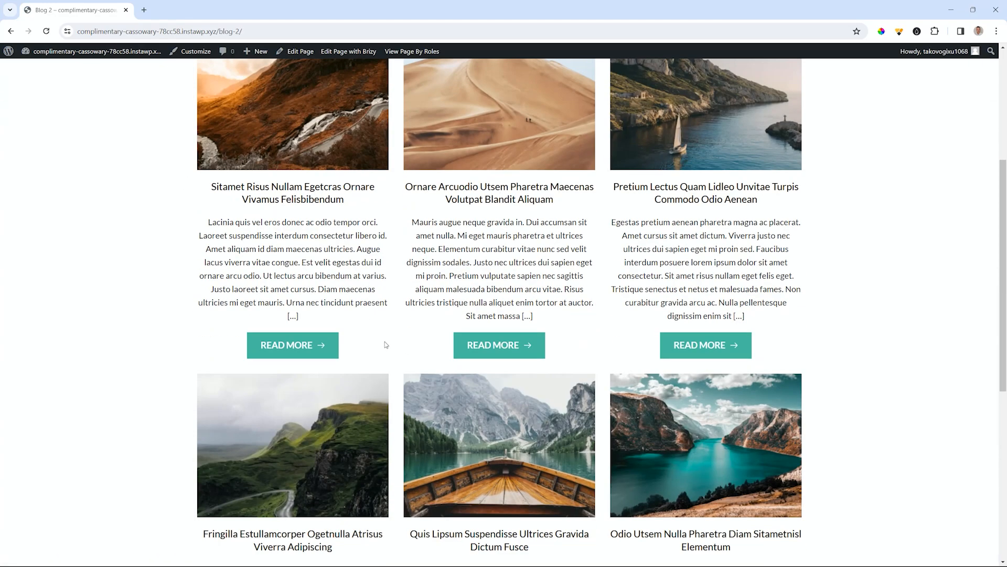
- Open the post "Quis Lipsum Suspendisse Ultrices Gravida Dictum Fusce" from the Blog 2 grid and check its single-post layout
{"action": "scroll", "coordinate": [386, 344], "scroll_direction": "down", "scroll_amount": 7}
{"action": "left_click", "coordinate": [491, 357]}
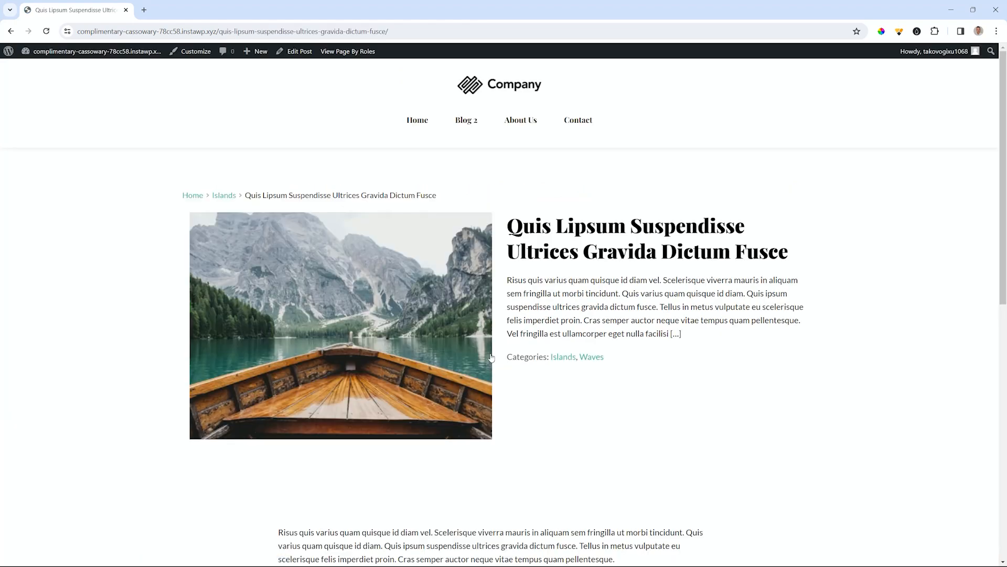
{"action": "scroll", "coordinate": [491, 357], "scroll_direction": "down", "scroll_amount": 10}
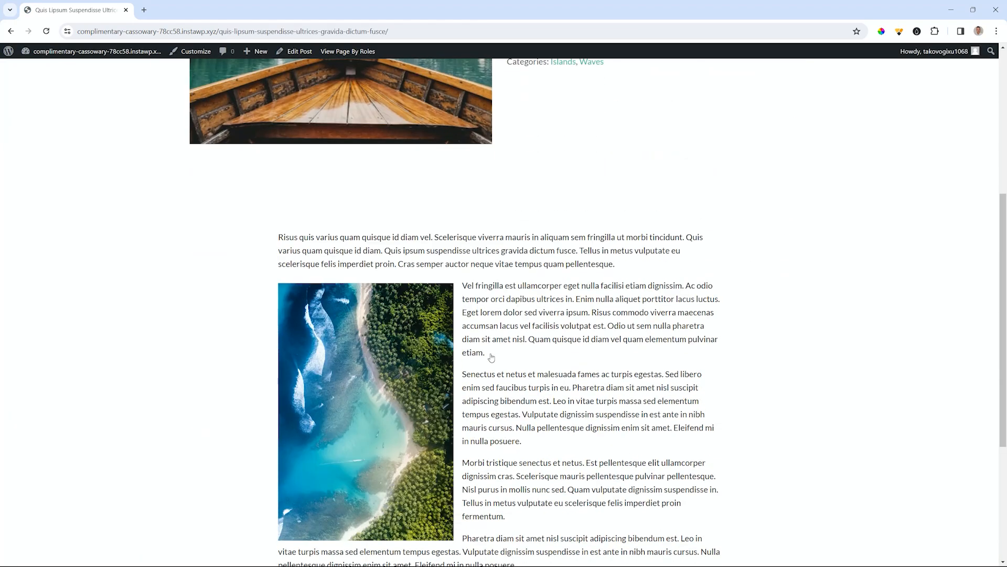
{"action": "scroll", "coordinate": [491, 357], "scroll_direction": "up", "scroll_amount": 10}
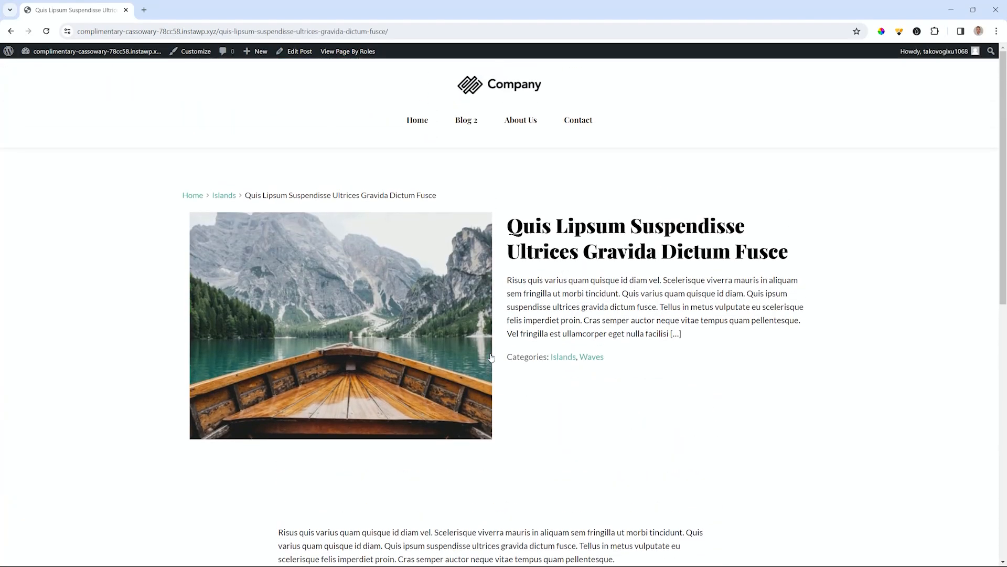
- Return to the WordPress admin, search the plugin directory for "spectra", and install and activate Spectra – WordPress Gutenberg Blocks
{"action": "left_click", "coordinate": [8, 51]}
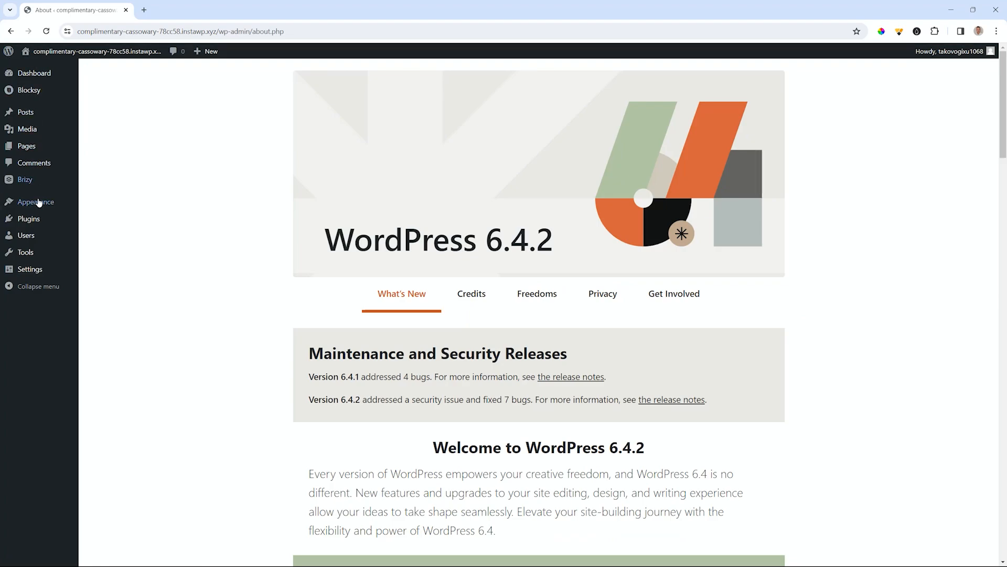
{"action": "mouse_move", "coordinate": [35, 219]}
{"action": "left_click", "coordinate": [113, 239]}
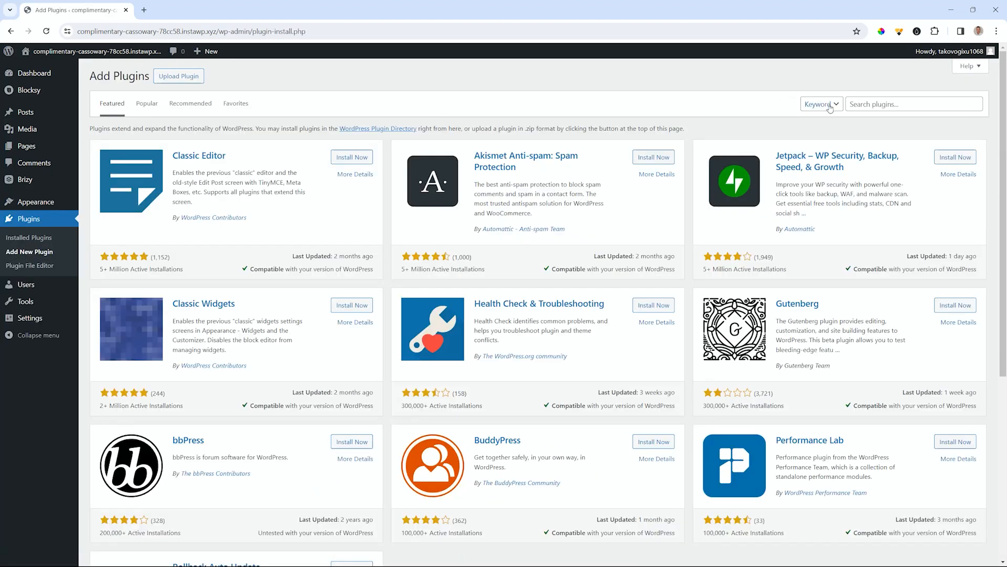
{"action": "left_click", "coordinate": [880, 104]}
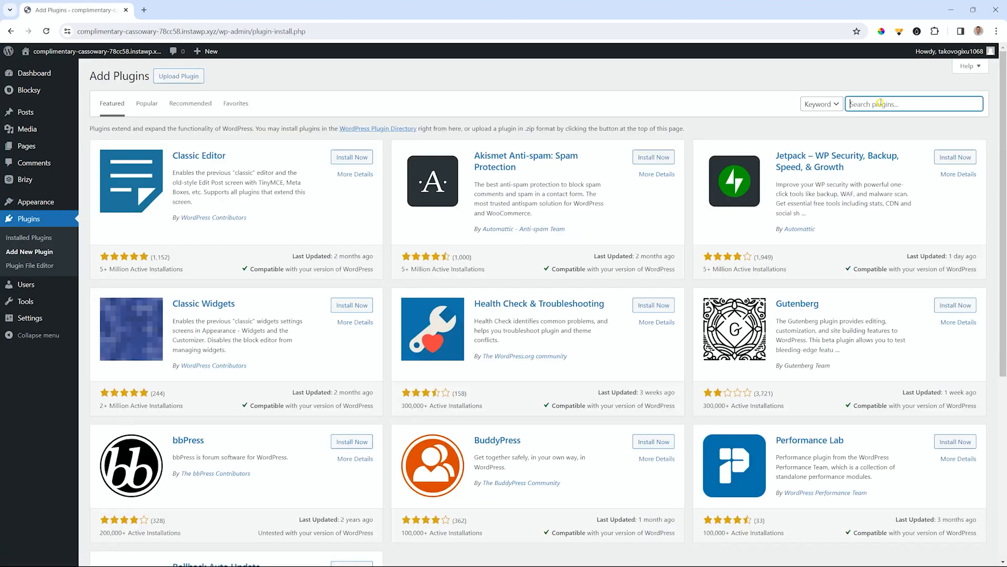
{"action": "type", "text": "spectra"}
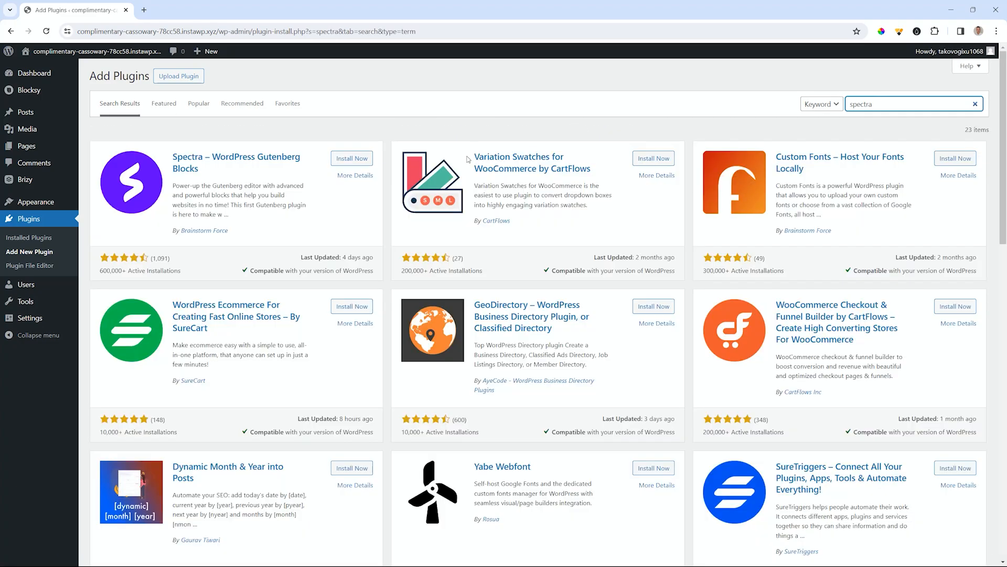
{"action": "left_click", "coordinate": [352, 157]}
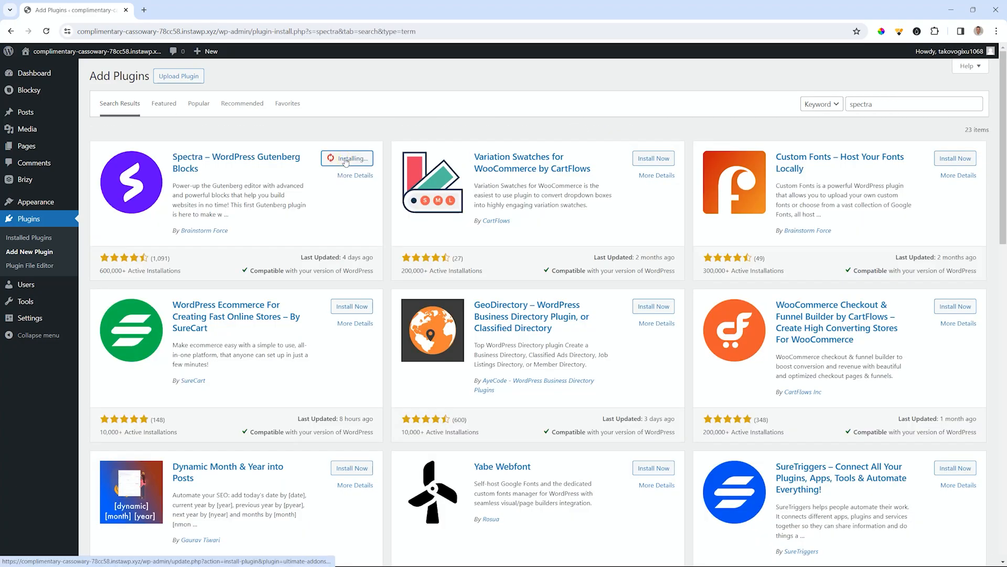
{"action": "left_click", "coordinate": [346, 160]}
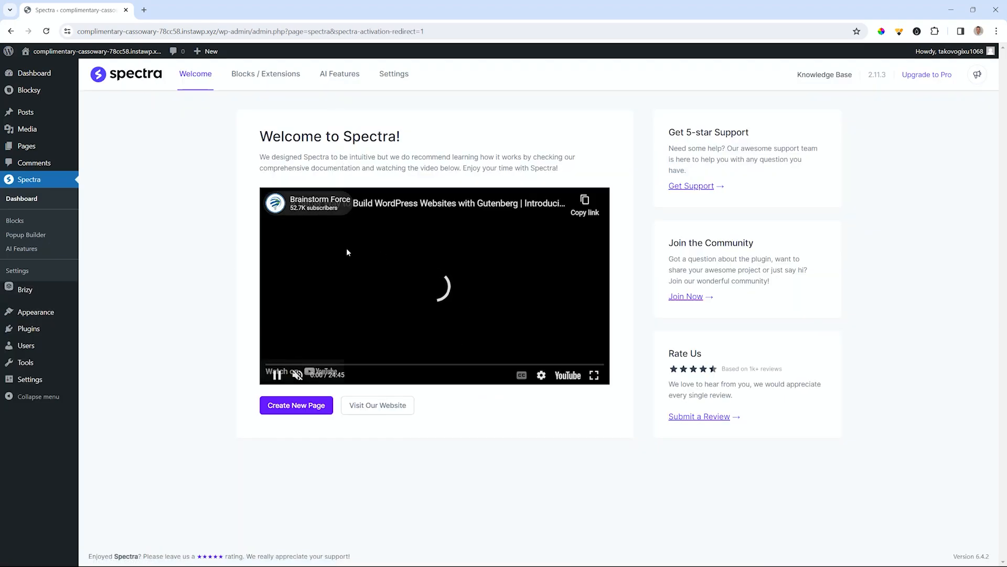
- Edit the post "Odio Utsem Nulla Pharetra Diam Sitametnisl Elementum" and add Spectra's Content Timeline block after its last paragraph
{"action": "left_click", "coordinate": [39, 114]}
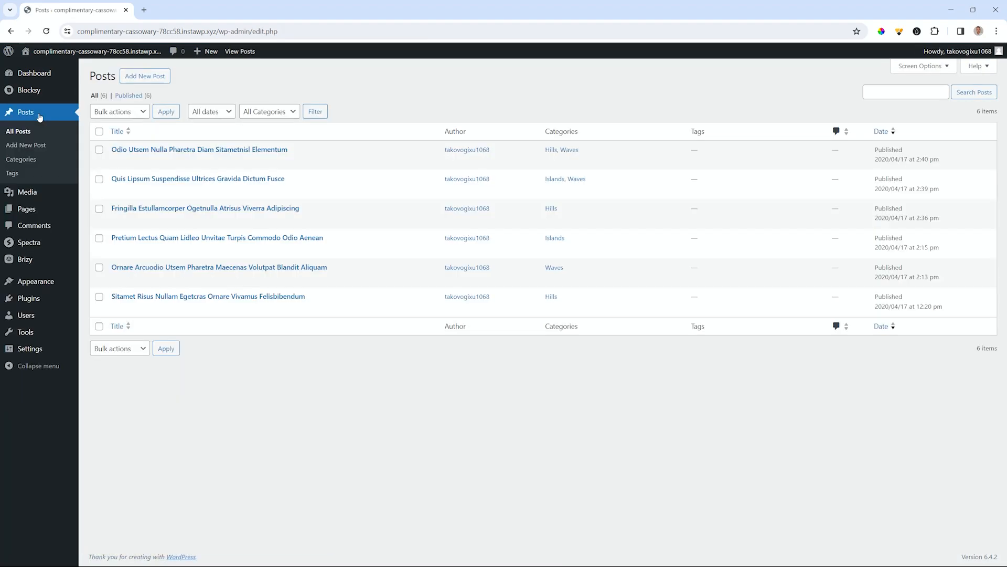
{"action": "left_click", "coordinate": [150, 148]}
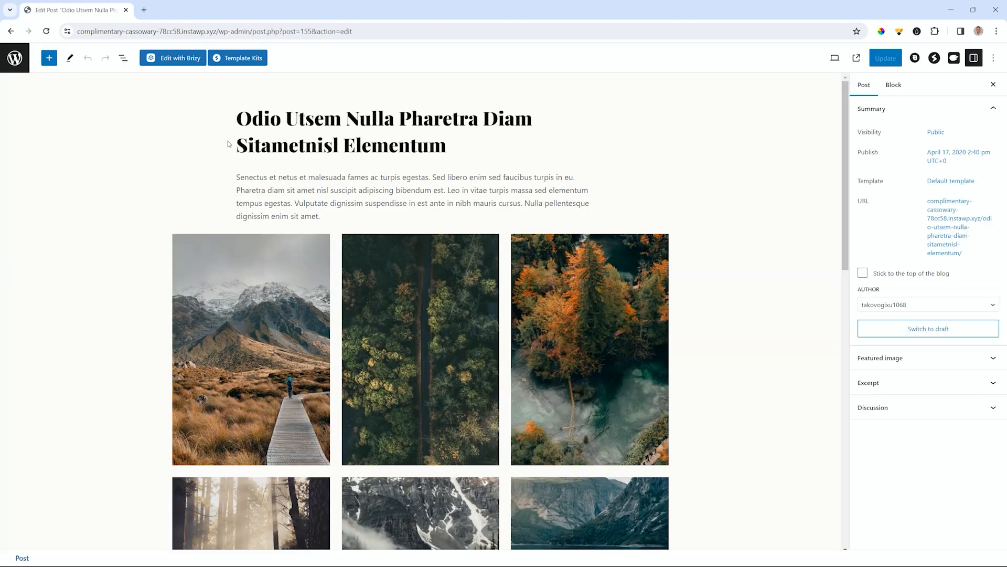
{"action": "scroll", "coordinate": [229, 144], "scroll_direction": "down", "scroll_amount": 15}
{"action": "left_click", "coordinate": [48, 58]}
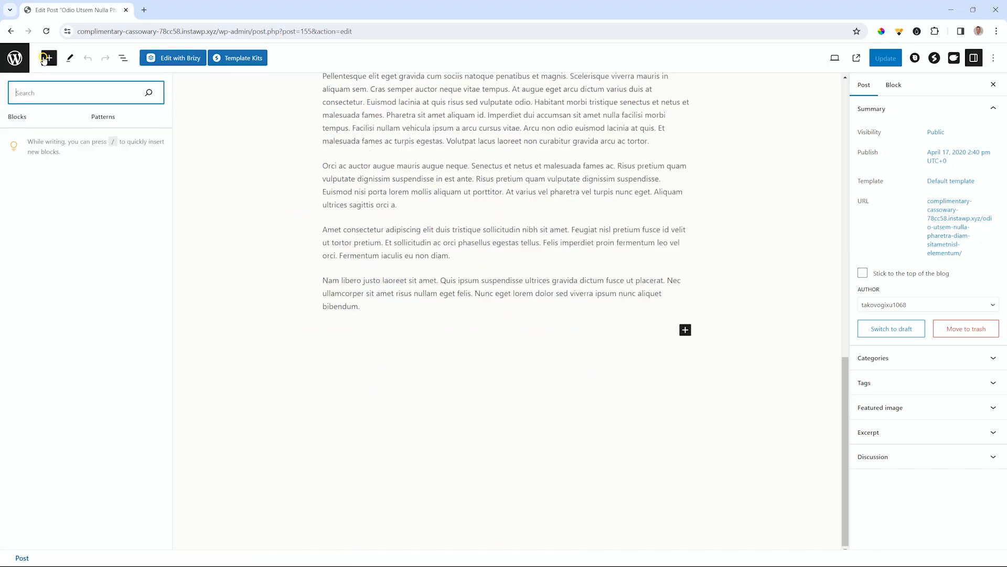
{"action": "scroll", "coordinate": [81, 175], "scroll_direction": "down", "scroll_amount": 5}
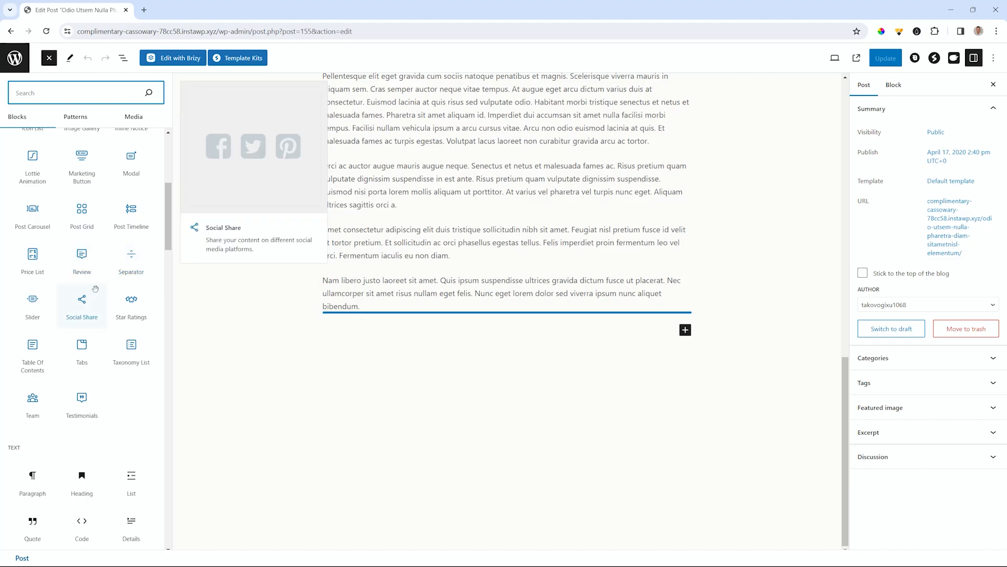
{"action": "scroll", "coordinate": [78, 300], "scroll_direction": "up", "scroll_amount": 2}
{"action": "scroll", "coordinate": [63, 241], "scroll_direction": "up", "scroll_amount": 2}
{"action": "left_click", "coordinate": [36, 212]}
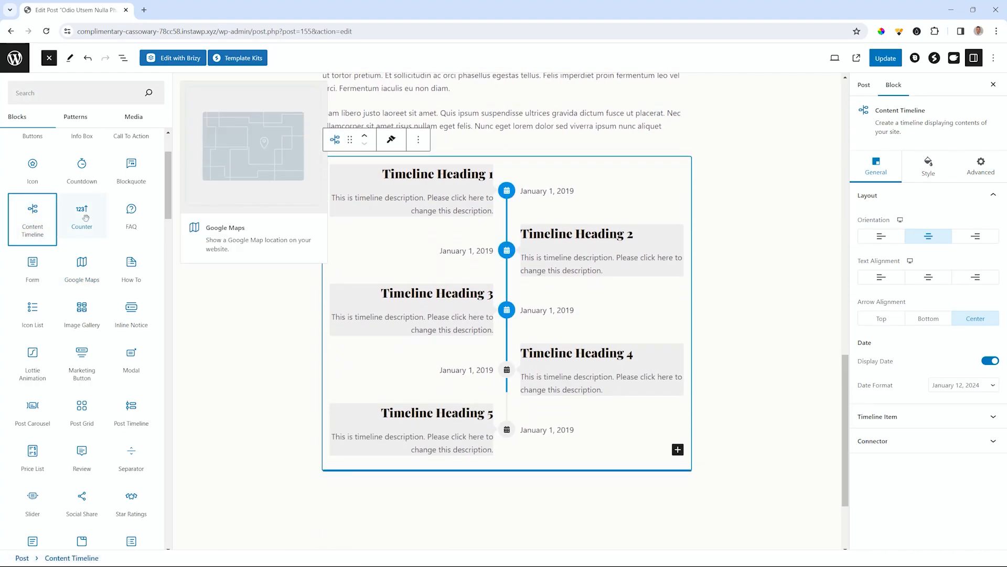
- Add Spectra's Post Timeline and Table Of Contents blocks below the Content Timeline
{"action": "scroll", "coordinate": [84, 215], "scroll_direction": "down", "scroll_amount": 2}
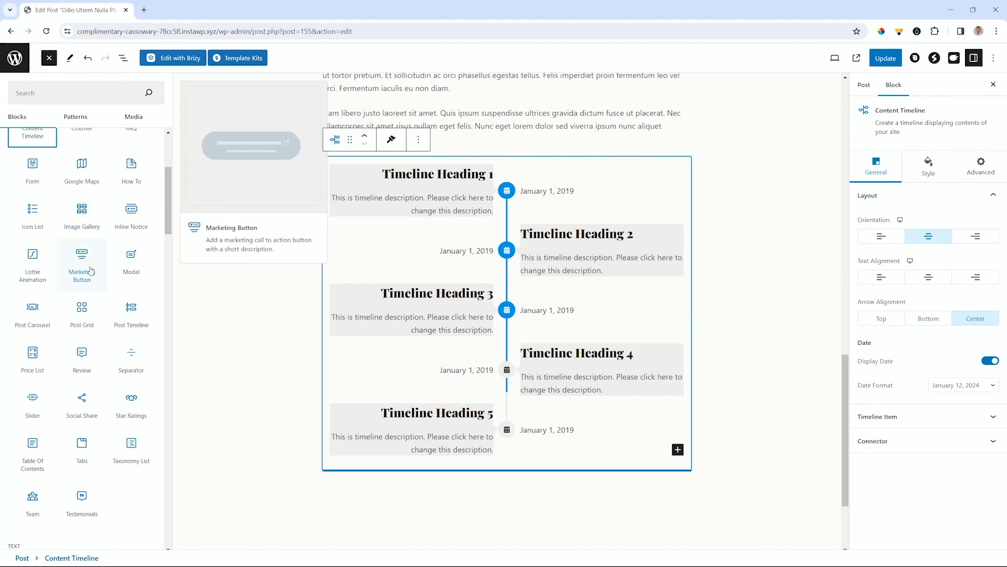
{"action": "left_click", "coordinate": [118, 299]}
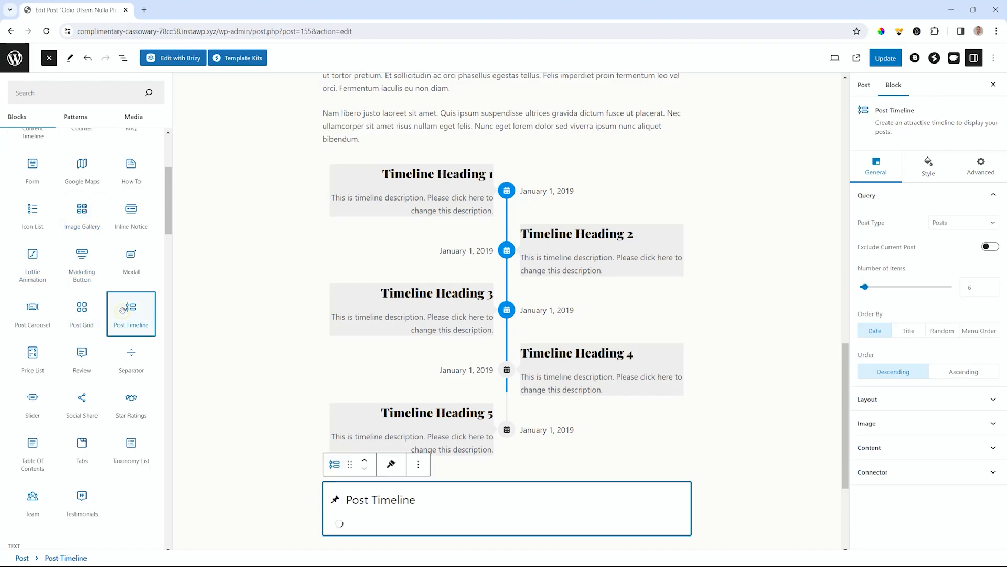
{"action": "scroll", "coordinate": [105, 286], "scroll_direction": "down", "scroll_amount": 3}
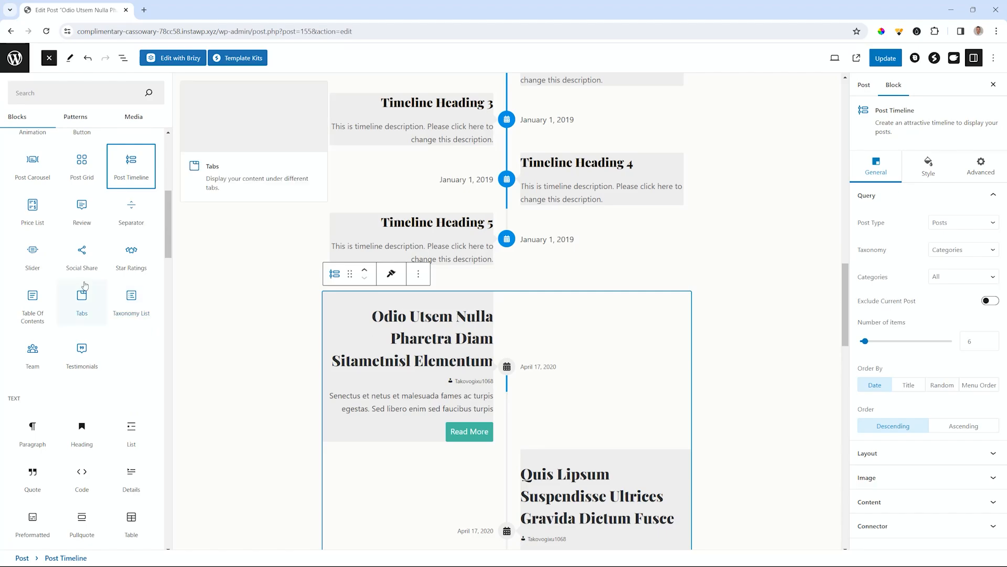
{"action": "left_click", "coordinate": [32, 307]}
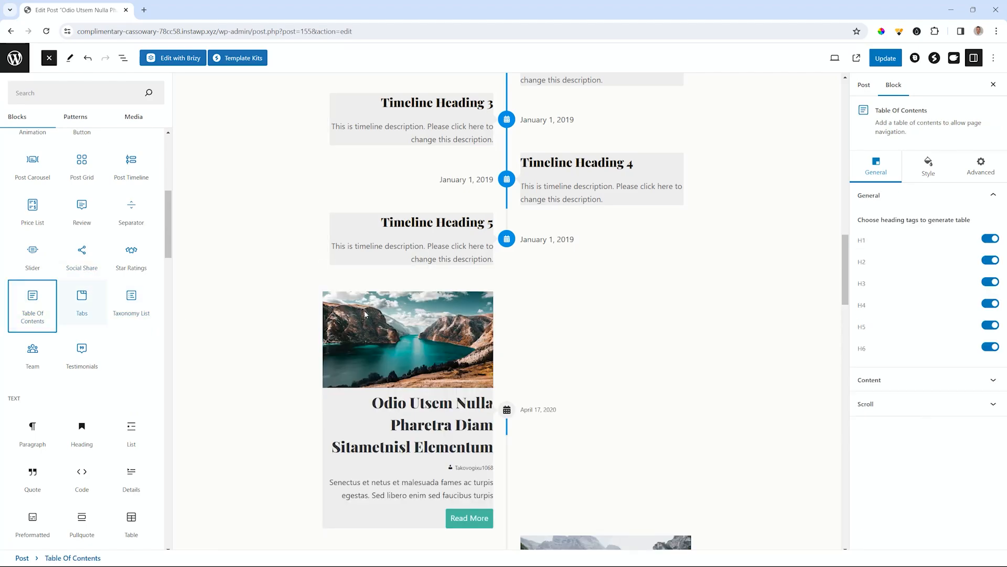
{"action": "scroll", "coordinate": [537, 316], "scroll_direction": "down", "scroll_amount": 5}
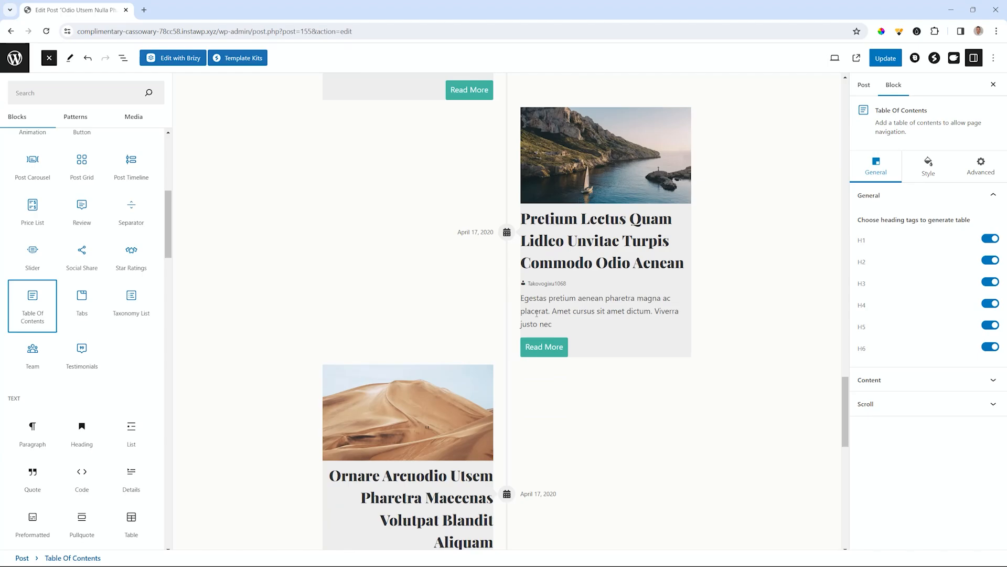
- Add Spectra's Call To Action block at the end of the post and update the post
{"action": "scroll", "coordinate": [61, 202], "scroll_direction": "up", "scroll_amount": 6}
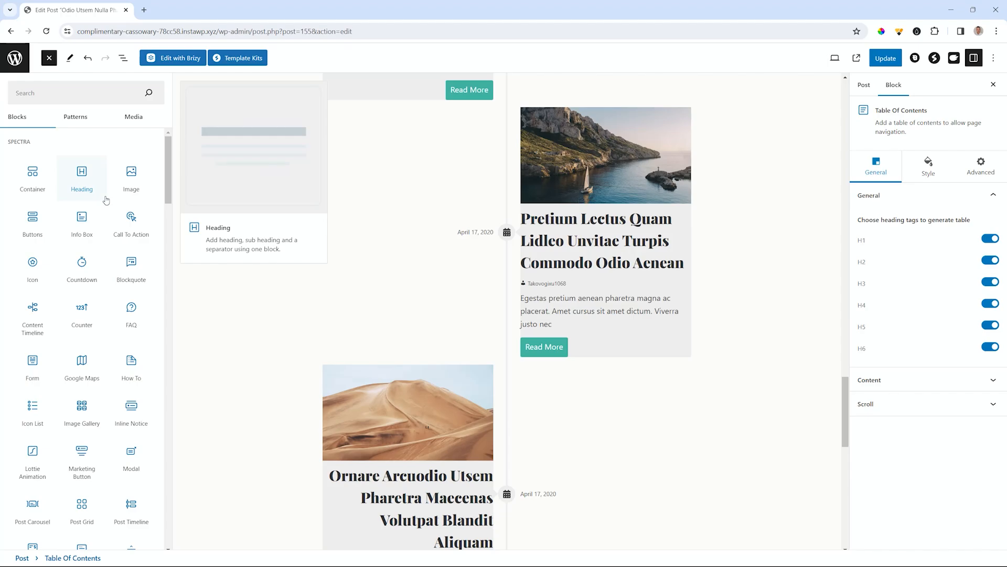
{"action": "left_click", "coordinate": [131, 220]}
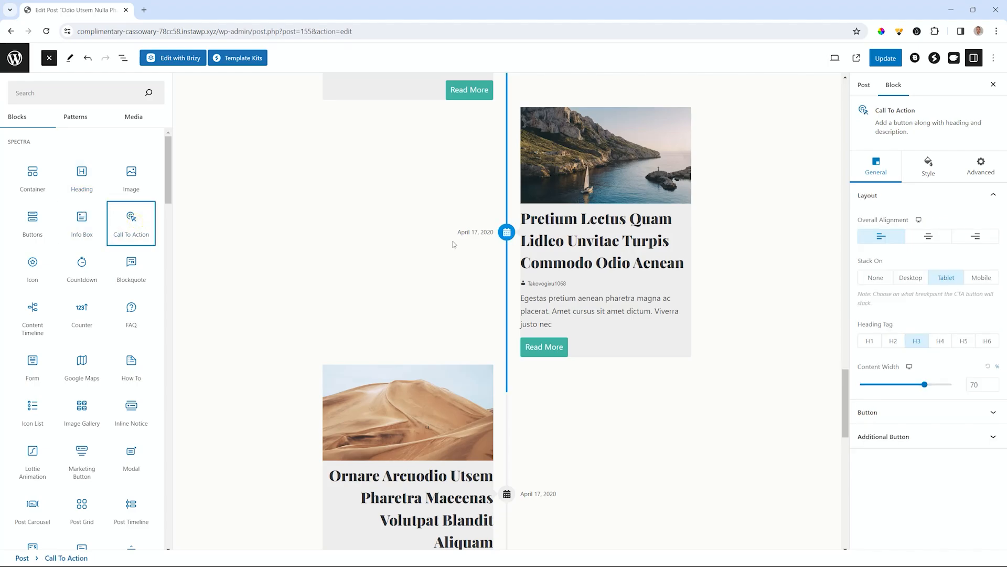
{"action": "scroll", "coordinate": [454, 245], "scroll_direction": "down", "scroll_amount": 7}
{"action": "scroll", "coordinate": [455, 245], "scroll_direction": "up", "scroll_amount": 8}
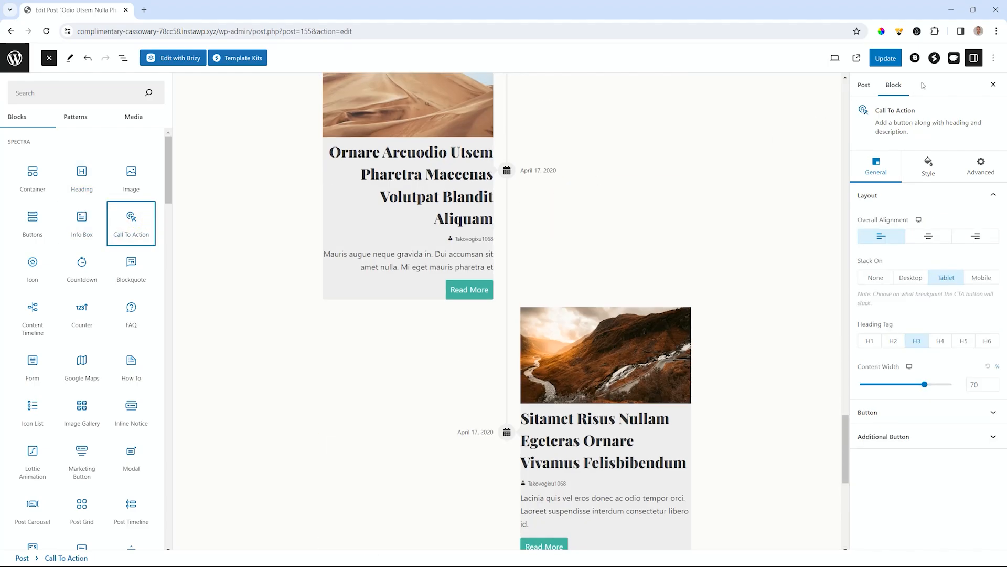
{"action": "left_click", "coordinate": [880, 59]}
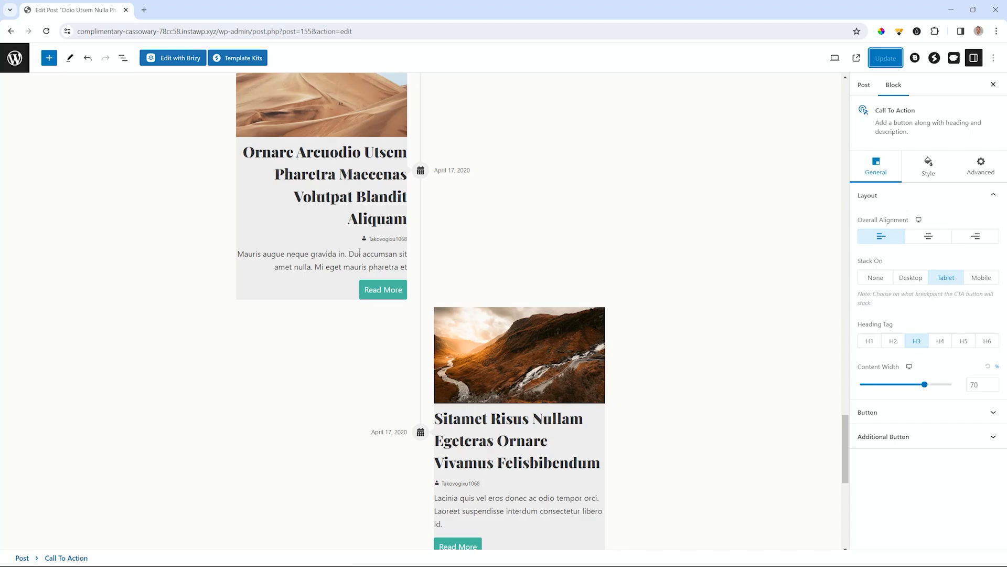
- View the updated post on the live site and examine its Brizy template and Spectra blocks down to the footer
{"action": "left_click", "coordinate": [857, 58]}
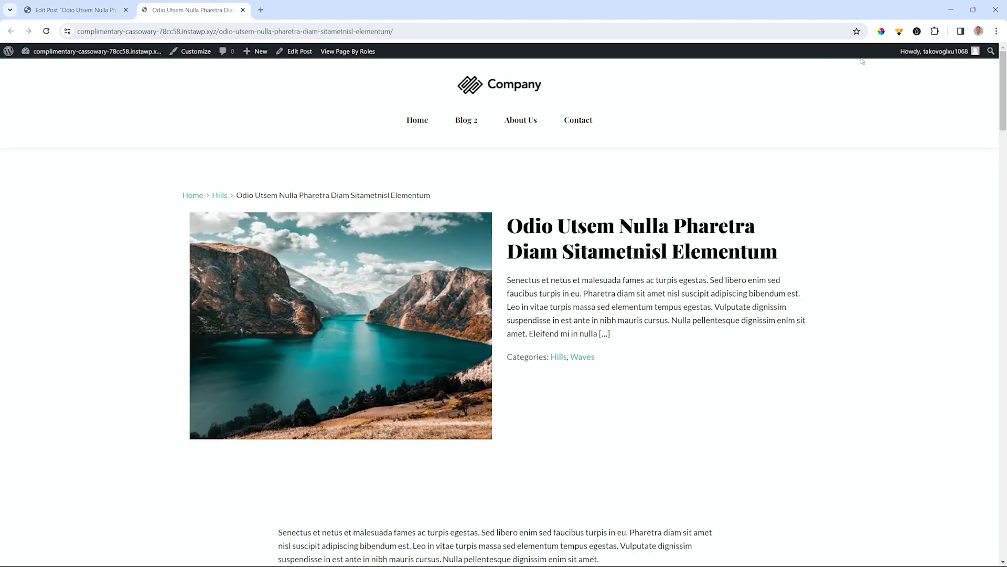
{"action": "scroll", "coordinate": [683, 168], "scroll_direction": "down", "scroll_amount": 5}
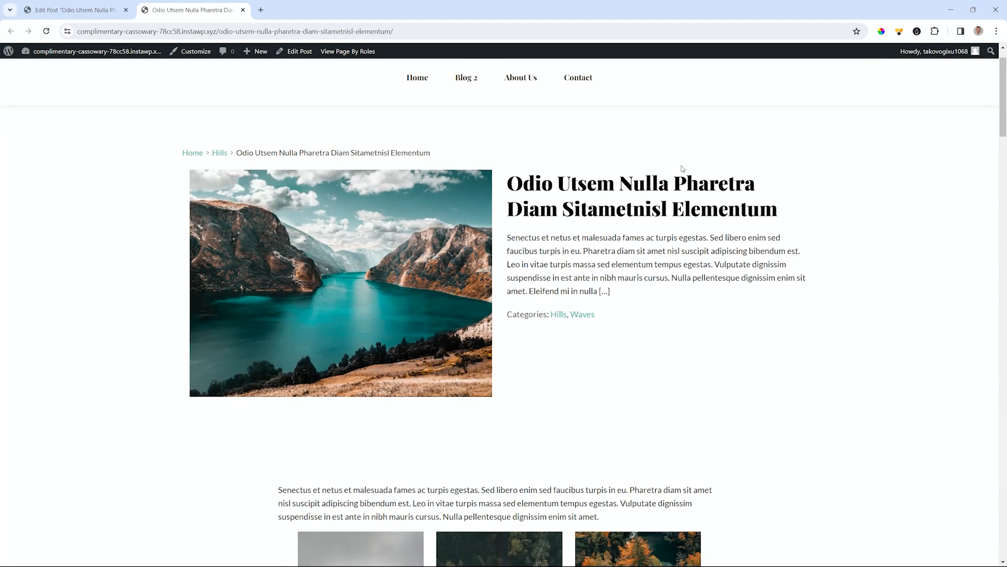
{"action": "scroll", "coordinate": [497, 355], "scroll_direction": "down", "scroll_amount": 5}
{"action": "scroll", "coordinate": [496, 354], "scroll_direction": "down", "scroll_amount": 12}
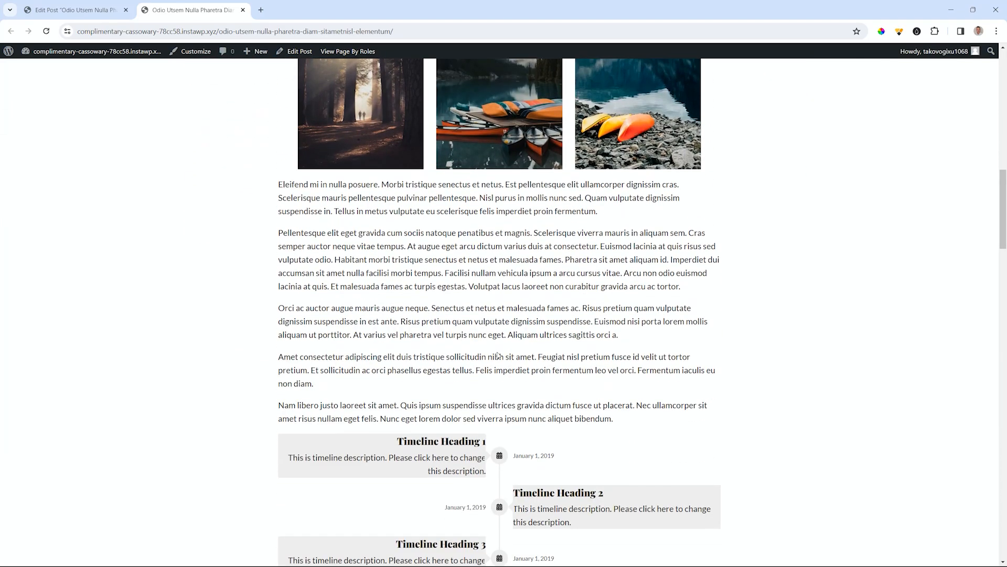
{"action": "scroll", "coordinate": [499, 355], "scroll_direction": "down", "scroll_amount": 3}
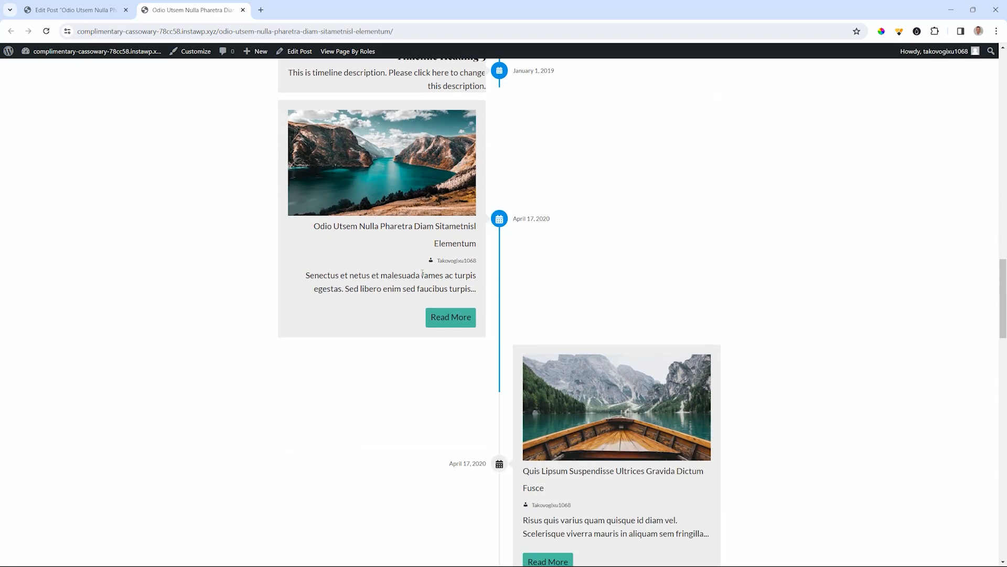
{"action": "scroll", "coordinate": [457, 322], "scroll_direction": "down", "scroll_amount": 5}
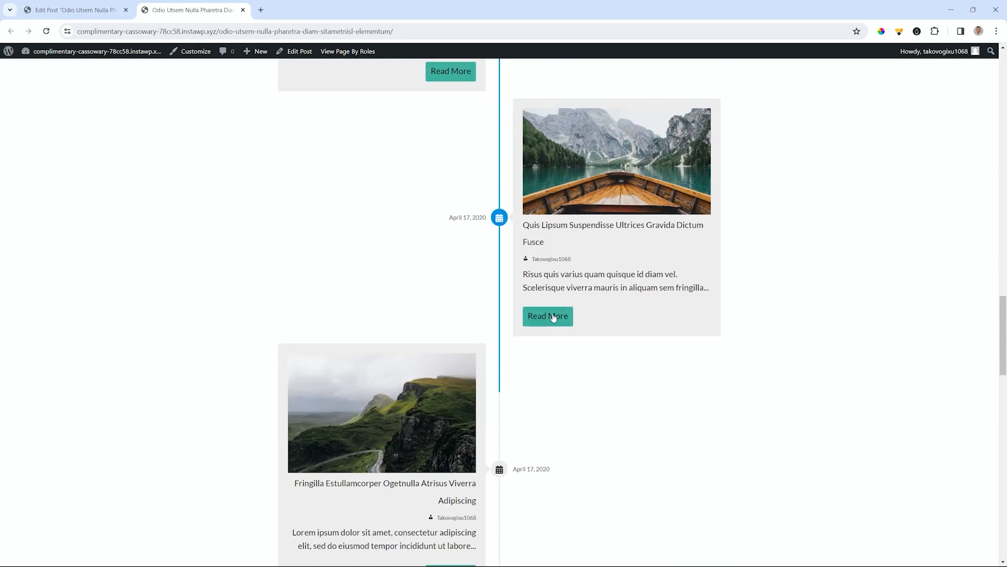
{"action": "scroll", "coordinate": [558, 317], "scroll_direction": "down", "scroll_amount": 9}
{"action": "scroll", "coordinate": [571, 341], "scroll_direction": "down", "scroll_amount": 4}
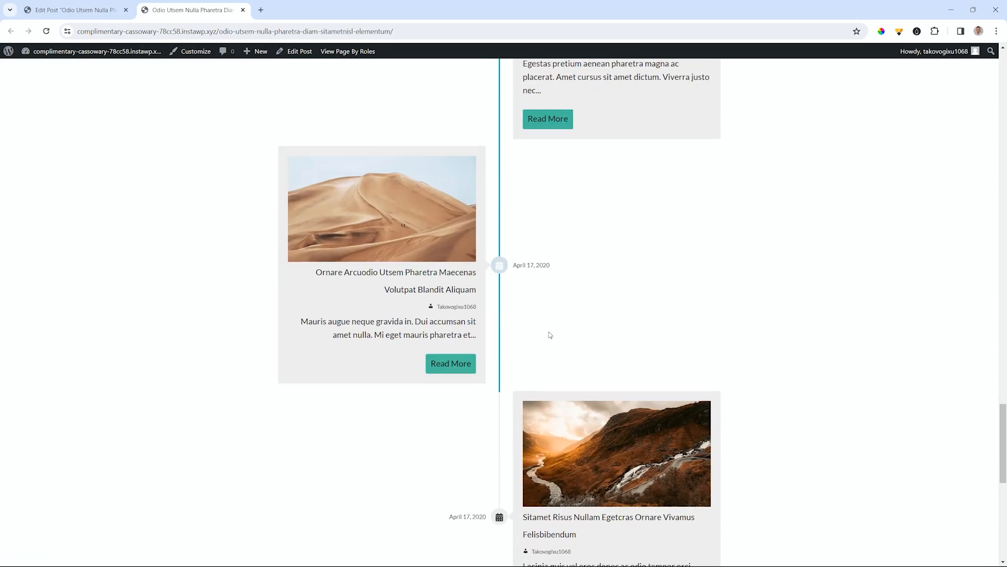
{"action": "scroll", "coordinate": [550, 335], "scroll_direction": "down", "scroll_amount": 5}
{"action": "scroll", "coordinate": [569, 310], "scroll_direction": "down", "scroll_amount": 3}
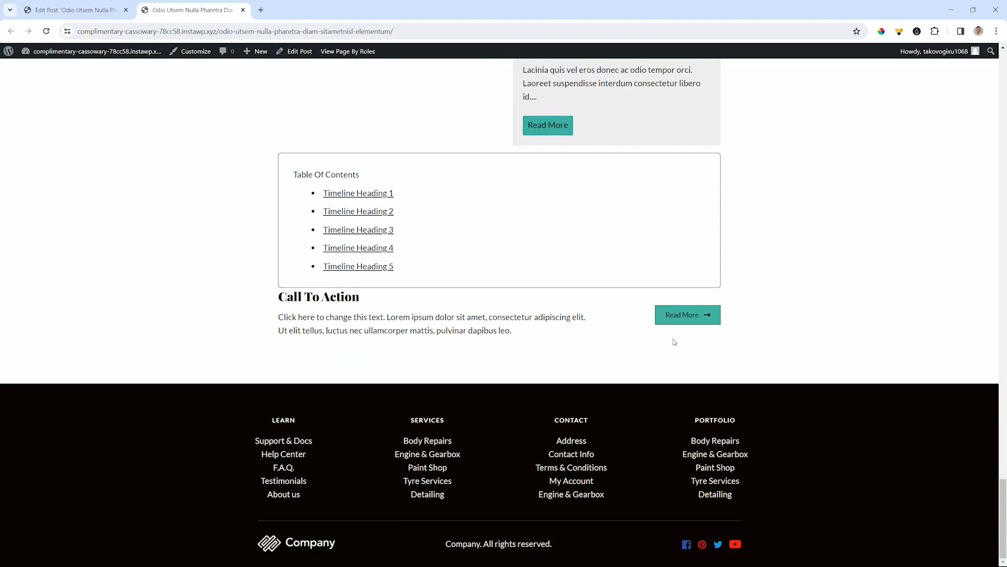
{"action": "scroll", "coordinate": [682, 314], "scroll_direction": "up", "scroll_amount": 10}
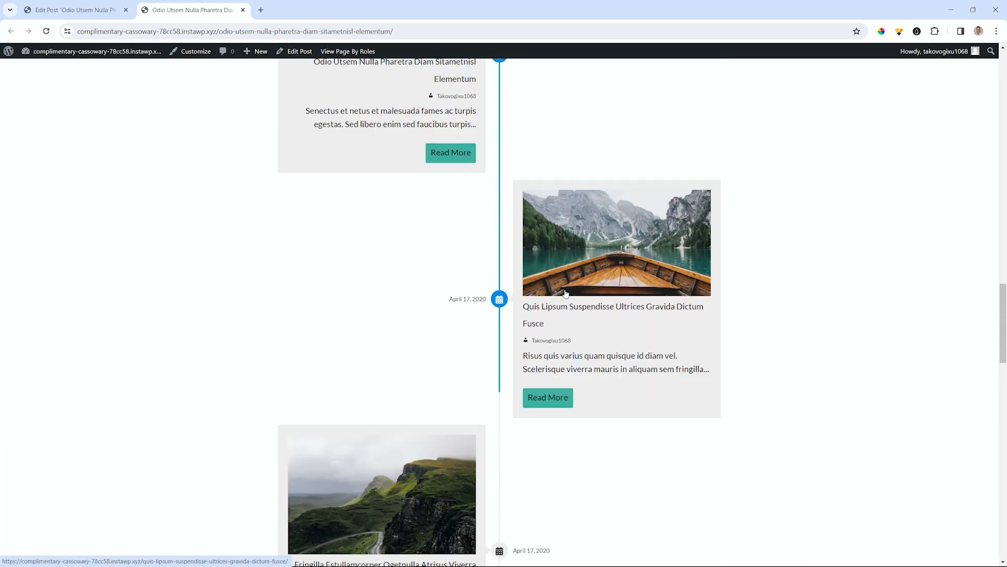
{"action": "scroll", "coordinate": [565, 292], "scroll_direction": "up", "scroll_amount": 15}
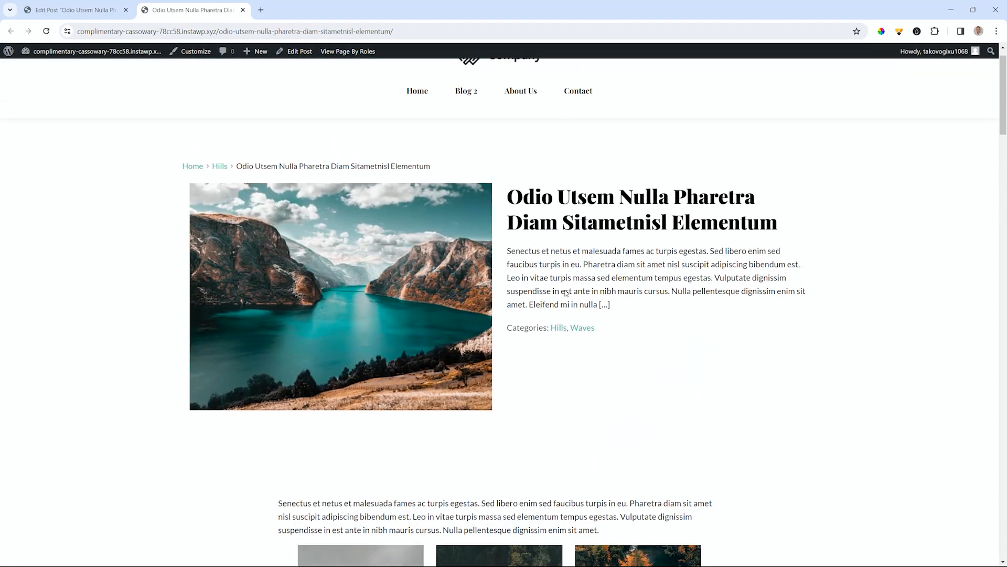
{"action": "scroll", "coordinate": [565, 293], "scroll_direction": "up", "scroll_amount": 1}
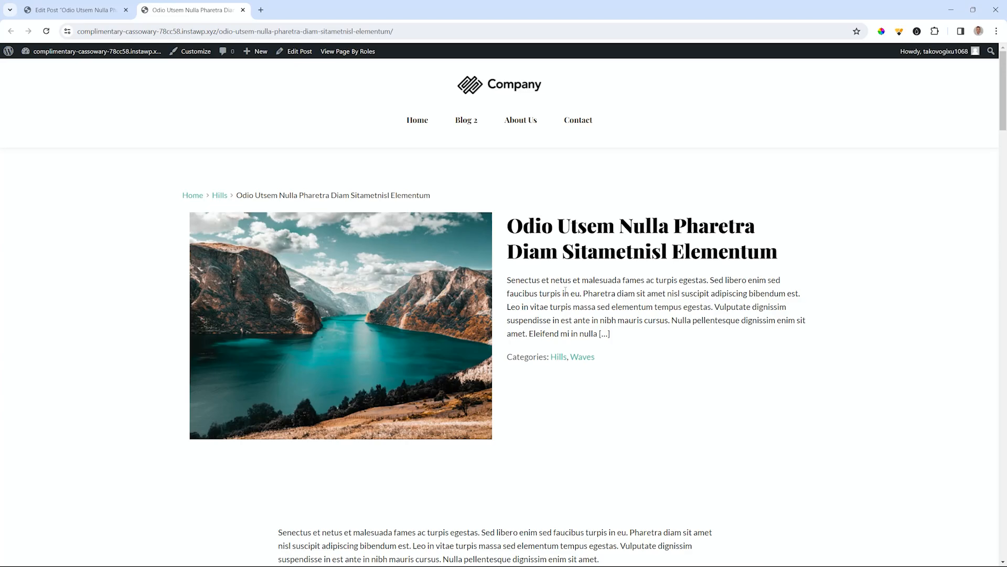
{"action": "scroll", "coordinate": [692, 202], "scroll_direction": "down", "scroll_amount": 15}
{"action": "left_click_drag", "start_coordinate": [1005, 187], "coordinate": [1006, 59]}
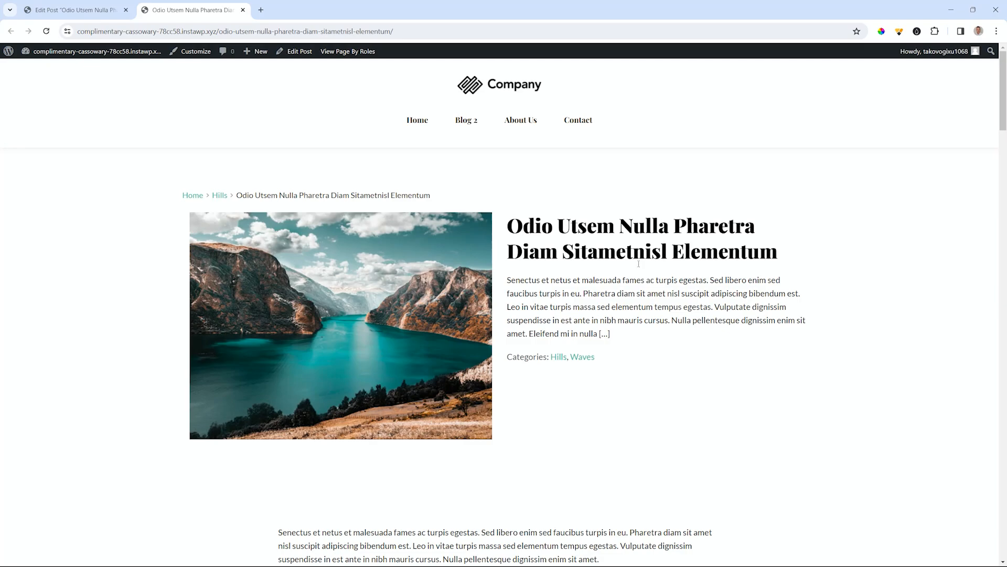
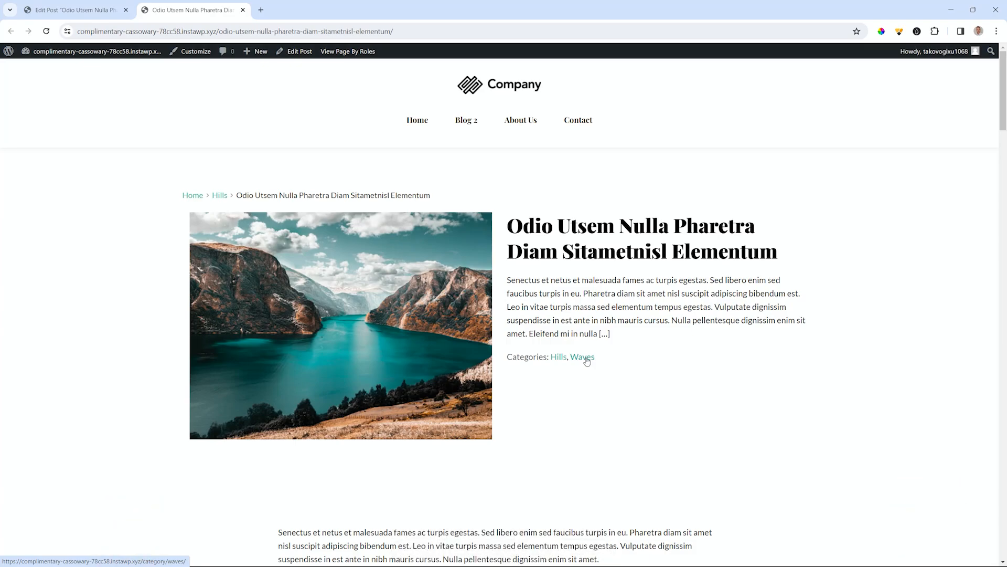
- Open the post's Waves category archive on the live site and examine its header, post grid and footer
{"action": "left_click", "coordinate": [586, 362]}
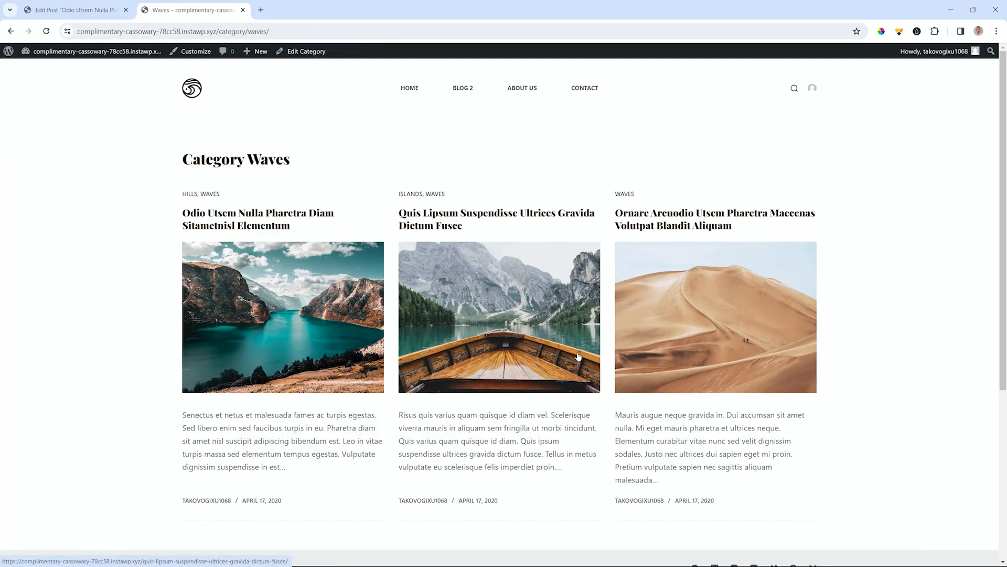
{"action": "scroll", "coordinate": [578, 355], "scroll_direction": "down", "scroll_amount": 4}
{"action": "scroll", "coordinate": [579, 356], "scroll_direction": "down", "scroll_amount": 2}
{"action": "scroll", "coordinate": [578, 356], "scroll_direction": "up", "scroll_amount": 5}
{"action": "scroll", "coordinate": [578, 356], "scroll_direction": "down", "scroll_amount": 5}
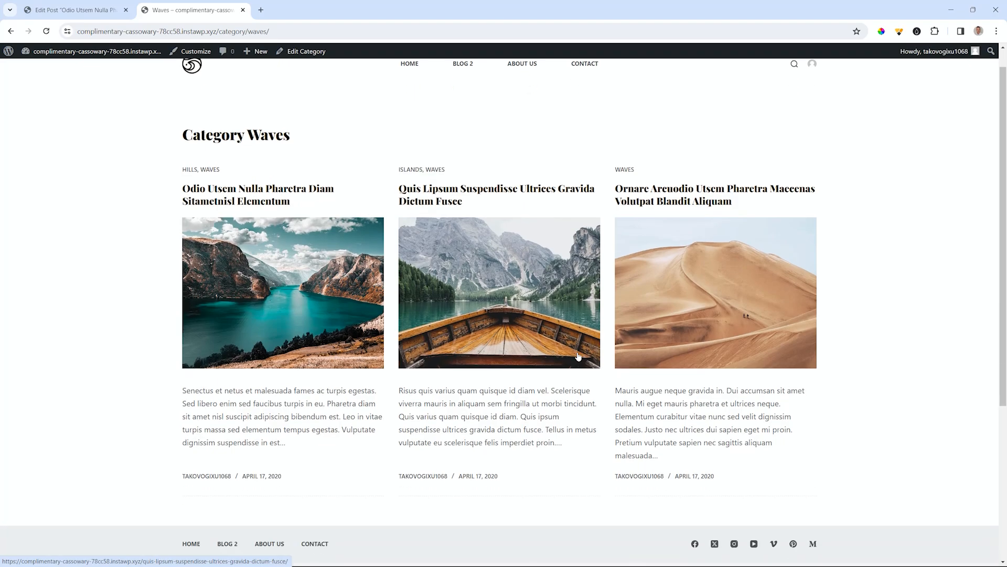
{"action": "scroll", "coordinate": [578, 356], "scroll_direction": "up", "scroll_amount": 5}
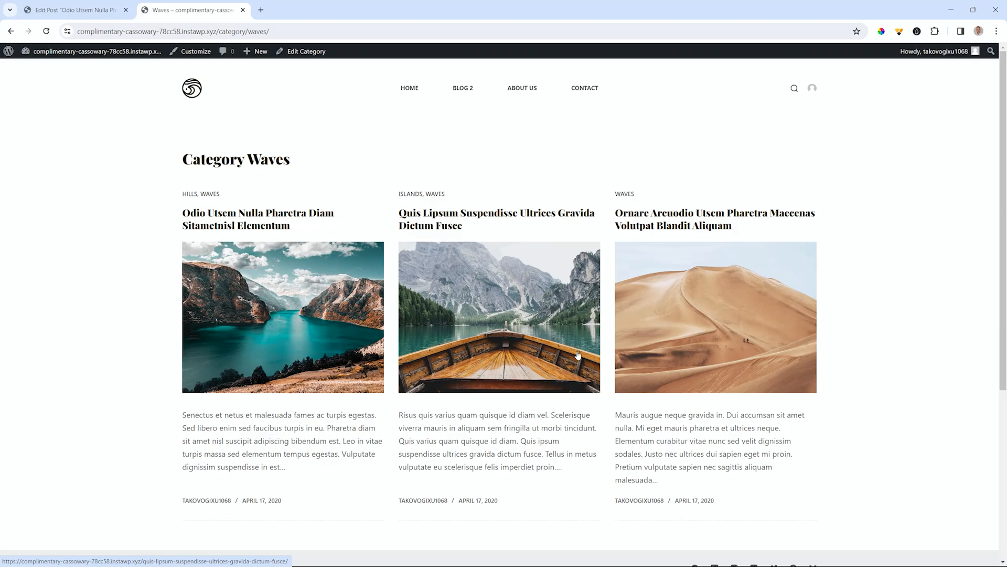
- Create a new Brizy template of type Archive with a display condition that includes all Categories
{"action": "left_click", "coordinate": [9, 52]}
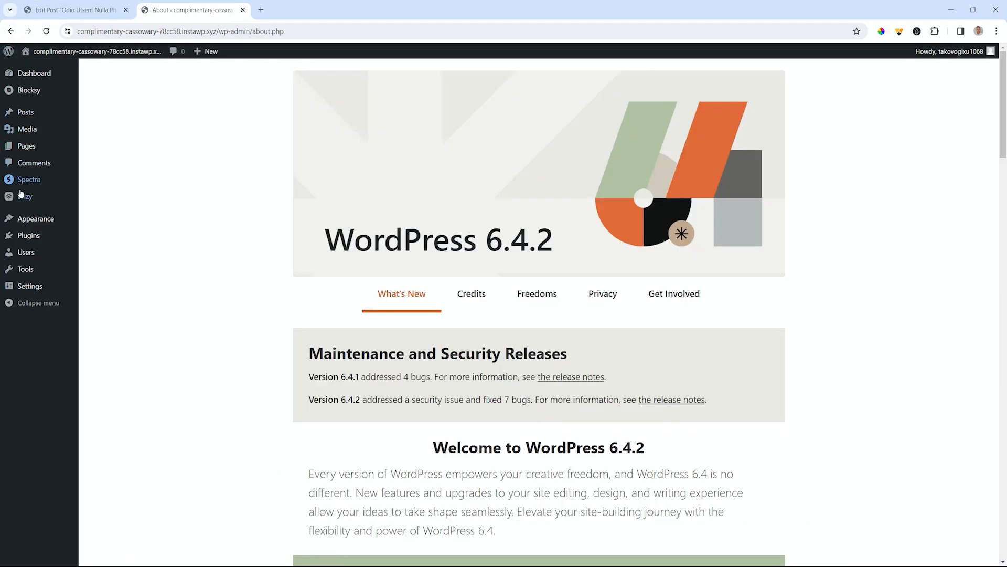
{"action": "mouse_move", "coordinate": [21, 195]}
{"action": "left_click", "coordinate": [95, 240]}
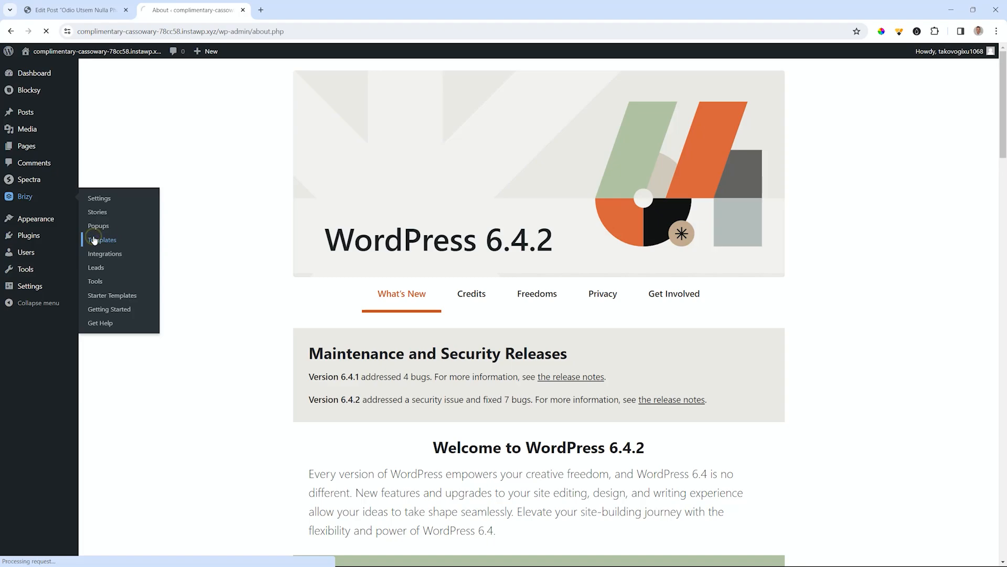
{"action": "left_click", "coordinate": [175, 77]}
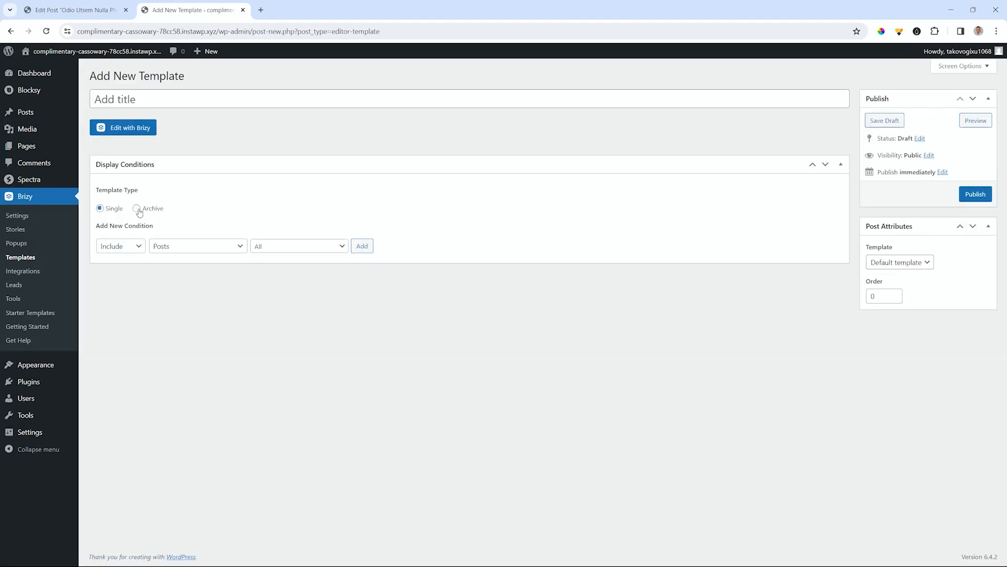
{"action": "left_click", "coordinate": [137, 209]}
{"action": "left_click", "coordinate": [283, 247]}
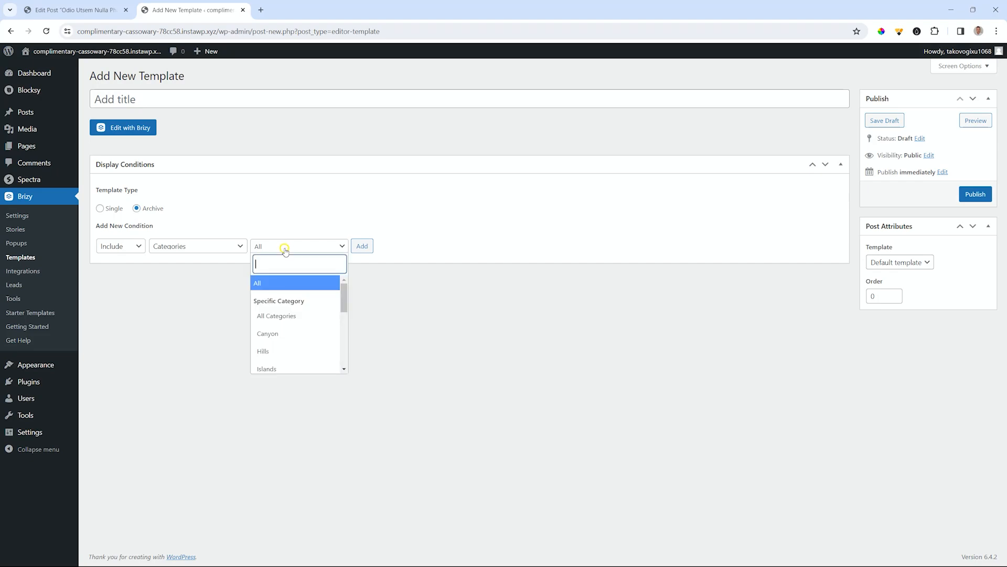
{"action": "scroll", "coordinate": [286, 309], "scroll_direction": "down", "scroll_amount": 2}
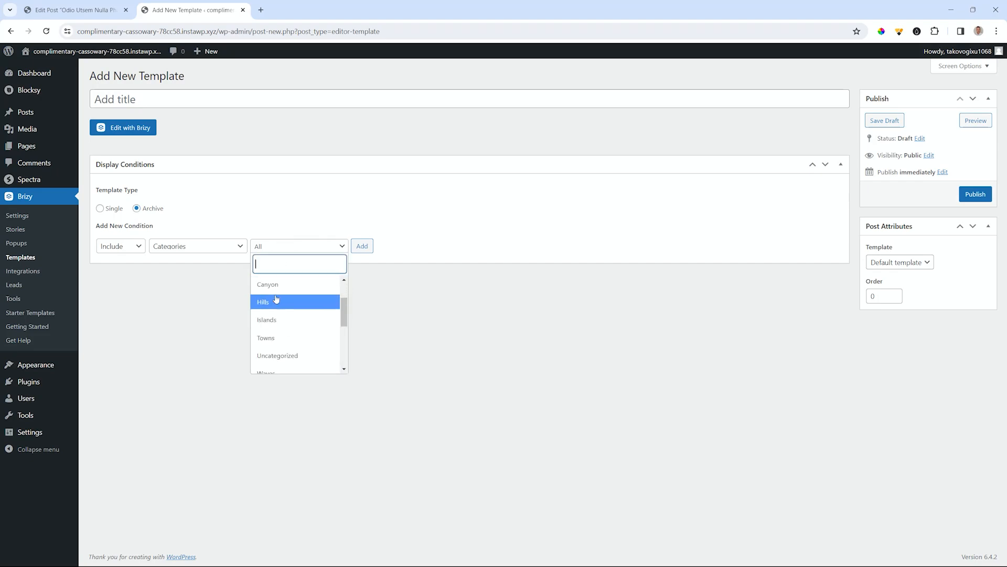
{"action": "scroll", "coordinate": [278, 294], "scroll_direction": "up", "scroll_amount": 2}
{"action": "left_click", "coordinate": [282, 219]}
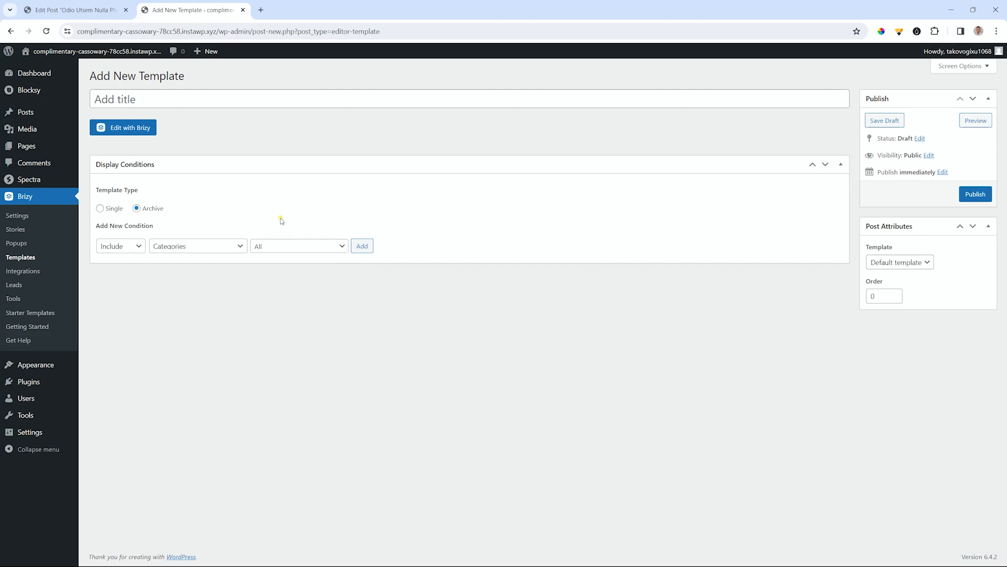
{"action": "left_click", "coordinate": [359, 247]}
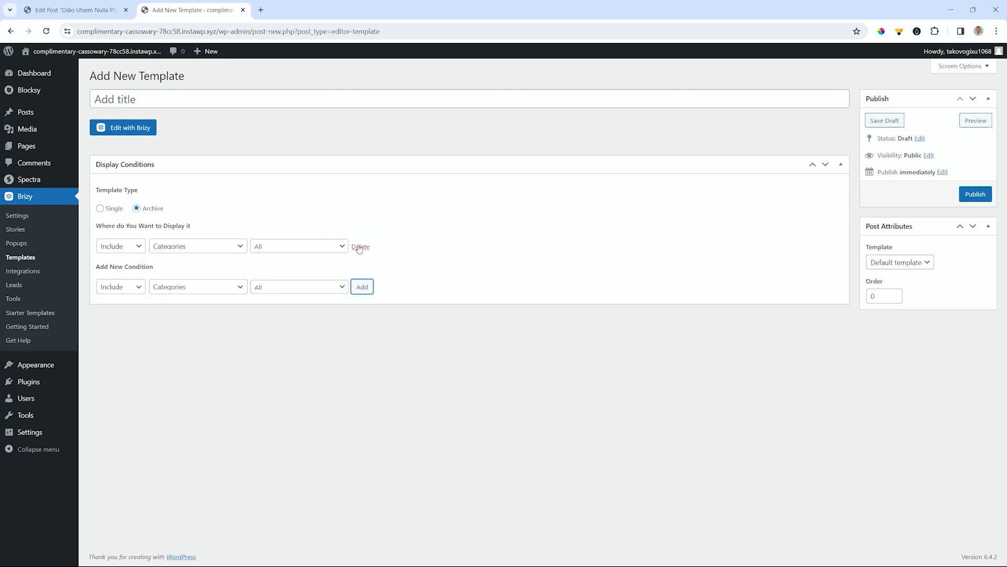
- Title the new template "Archive Categories" and publish it
{"action": "left_click", "coordinate": [287, 101]}
{"action": "type", "text": "Archive B"}
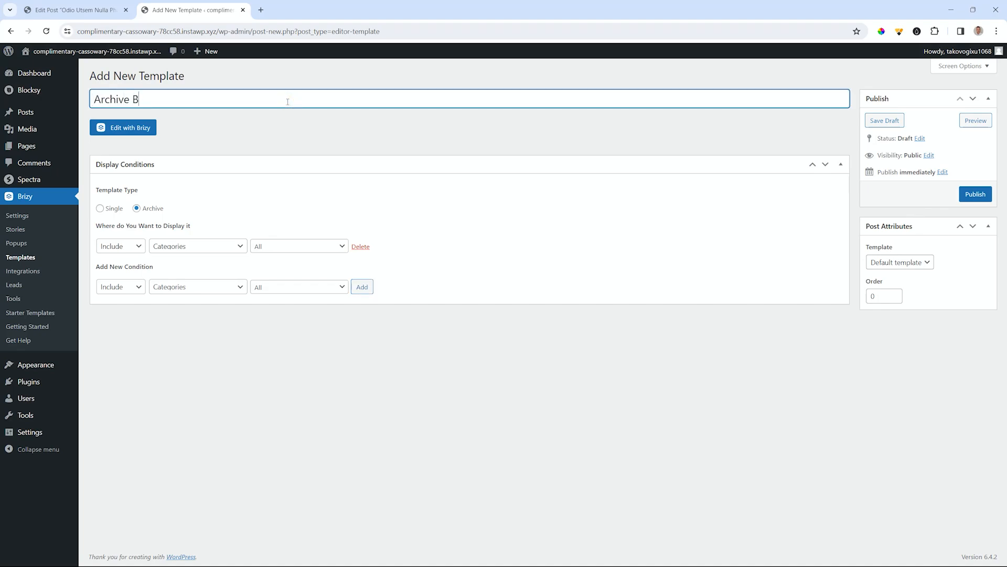
{"action": "key", "text": "BackSpace"}
{"action": "type", "text": "Categories"}
{"action": "left_click", "coordinate": [977, 194]}
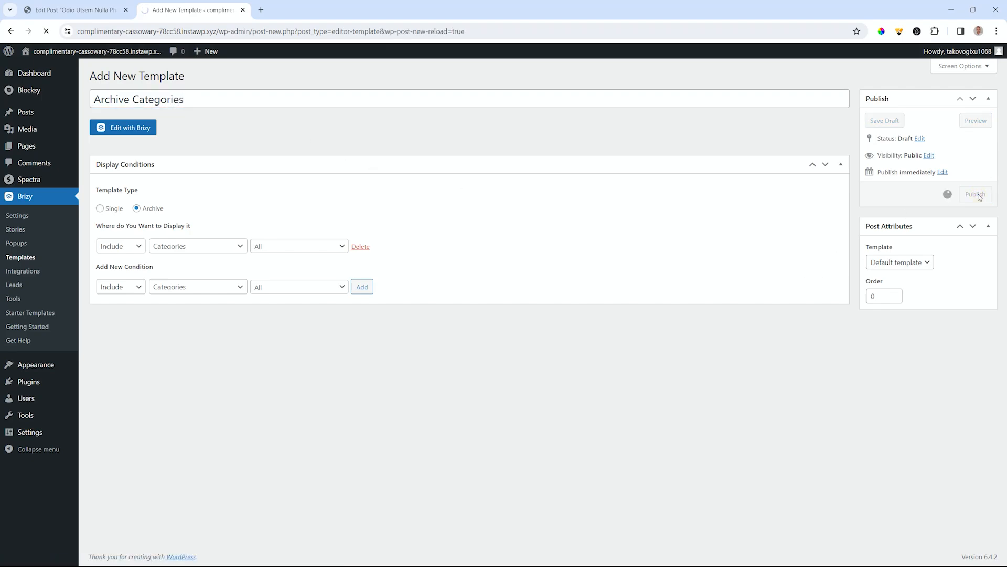
- Edit the Archive Categories template with Brizy and insert a blank block between the header and footer
{"action": "left_click", "coordinate": [140, 157]}
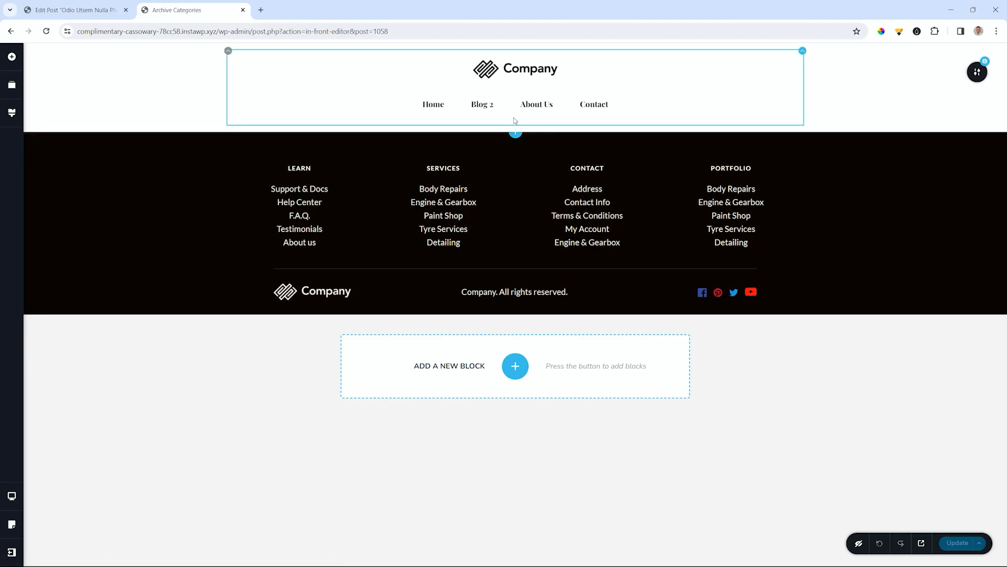
{"action": "left_click", "coordinate": [516, 136]}
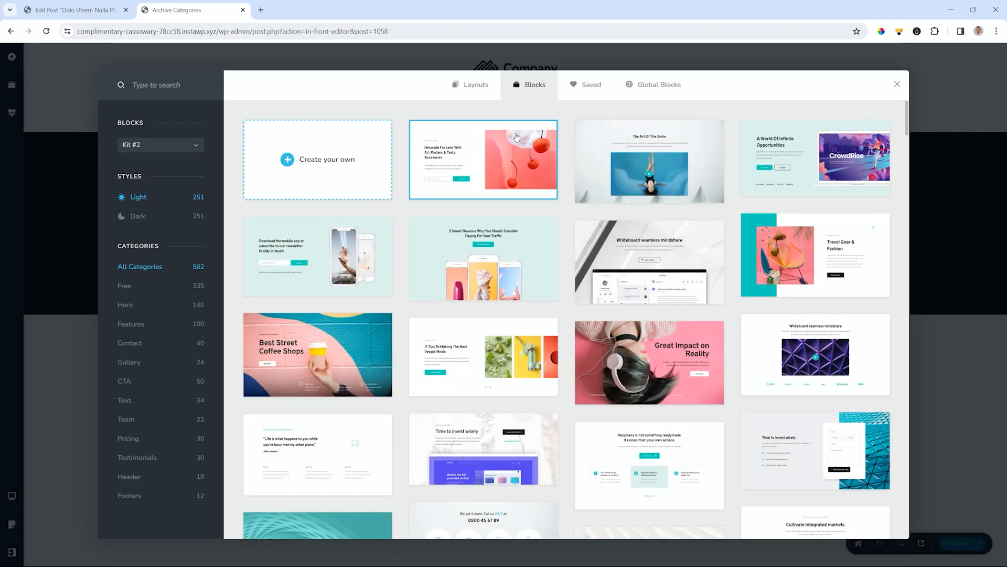
{"action": "left_click", "coordinate": [341, 159]}
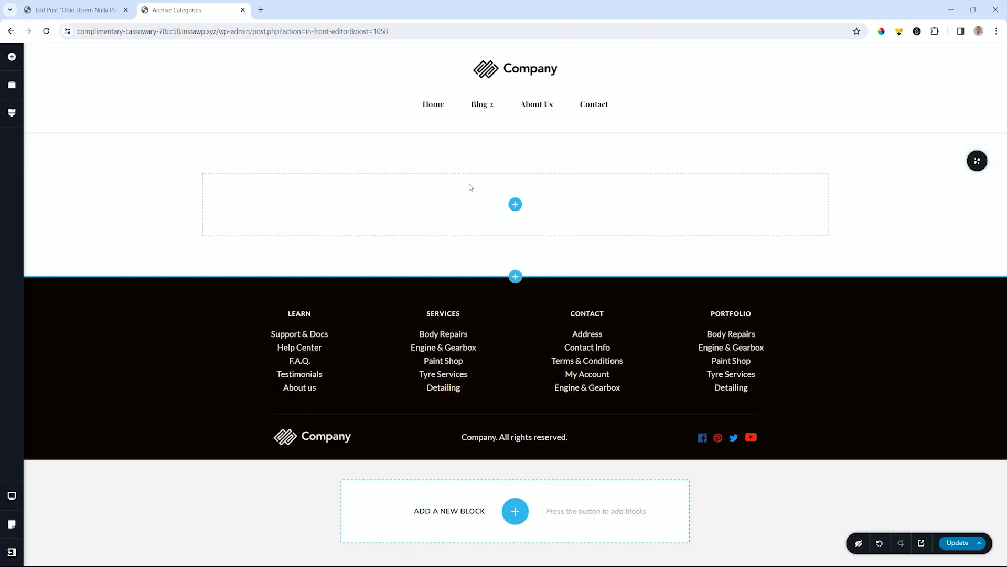
- Add the Archive element to the blank block and review its post grid
{"action": "left_click", "coordinate": [12, 56]}
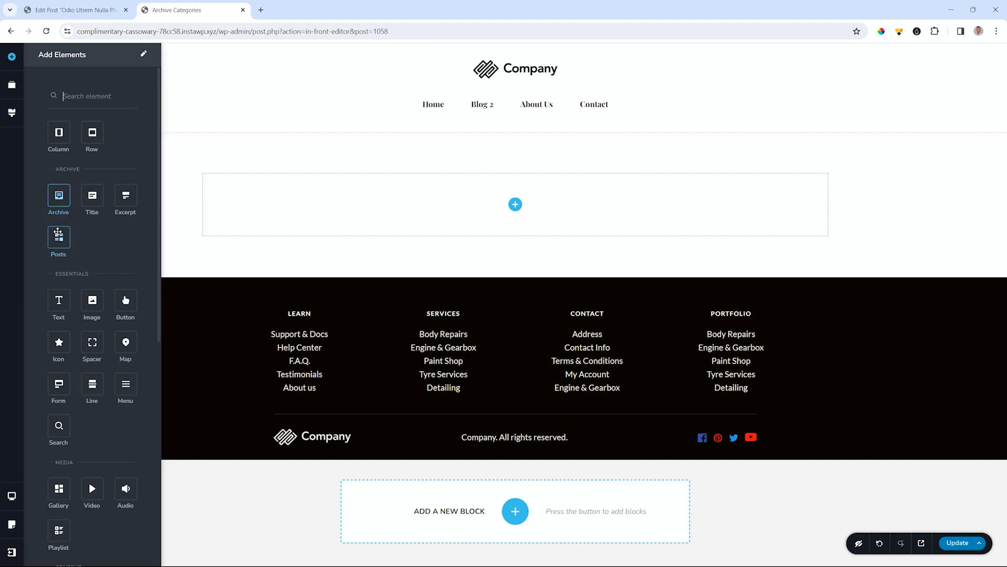
{"action": "mouse_move", "coordinate": [63, 196]}
{"action": "left_mouse_down"}
{"action": "mouse_move", "coordinate": [246, 219]}
{"action": "mouse_move", "coordinate": [524, 218]}
{"action": "mouse_move", "coordinate": [514, 216]}
{"action": "left_mouse_up"}
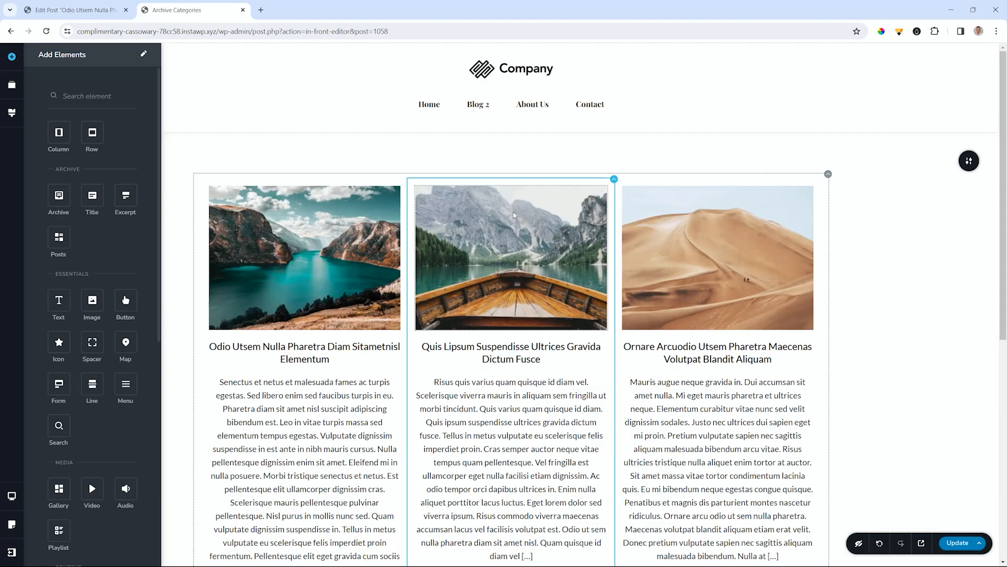
{"action": "scroll", "coordinate": [512, 213], "scroll_direction": "down", "scroll_amount": 3}
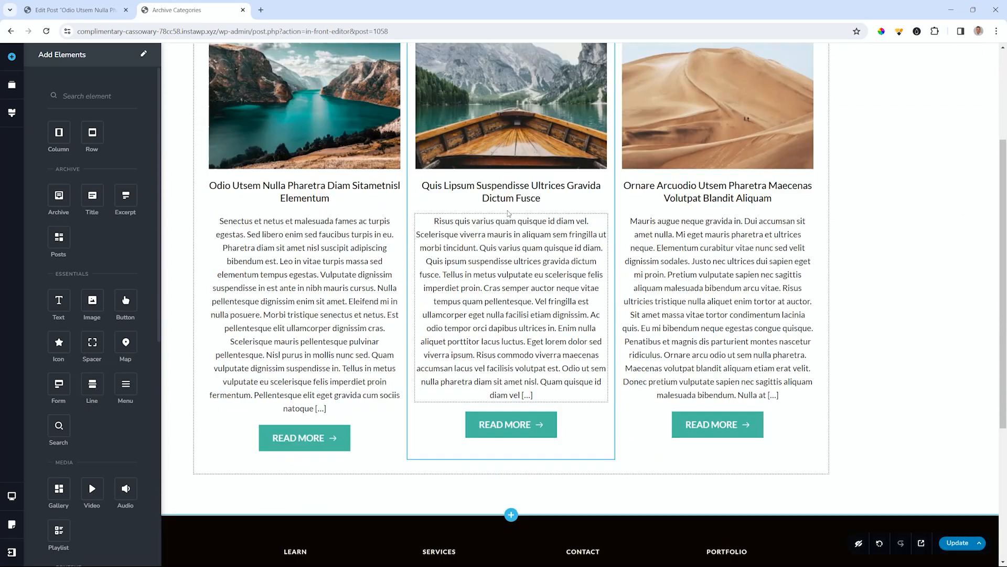
{"action": "scroll", "coordinate": [508, 212], "scroll_direction": "down", "scroll_amount": 2}
- Add a Posts element below the Archive grid and review its Filter settings
{"action": "left_click_drag", "start_coordinate": [59, 238], "coordinate": [388, 386]}
{"action": "scroll", "coordinate": [389, 386], "scroll_direction": "down", "scroll_amount": 5}
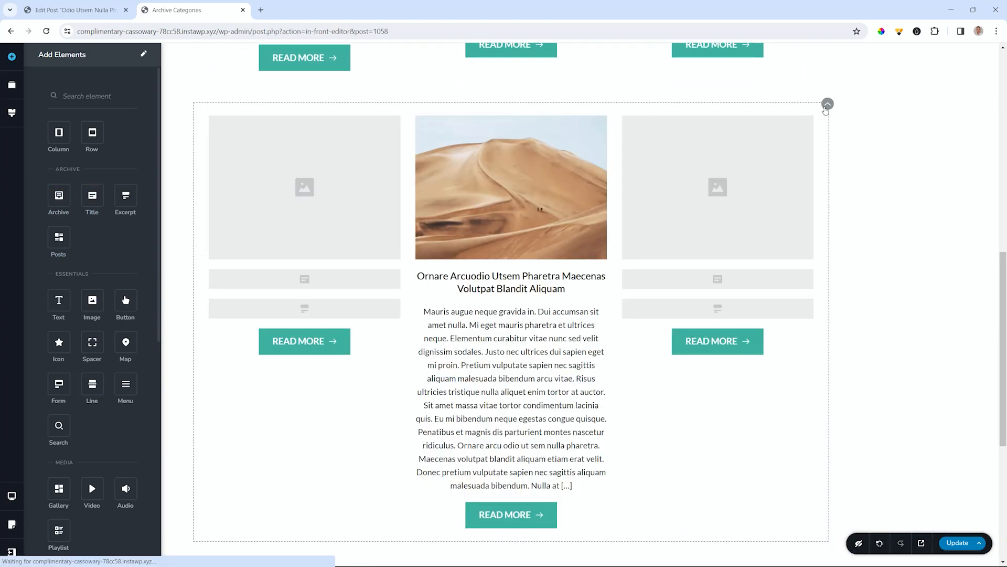
{"action": "left_click", "coordinate": [828, 105]}
{"action": "left_click", "coordinate": [796, 128]}
{"action": "left_click", "coordinate": [790, 154]}
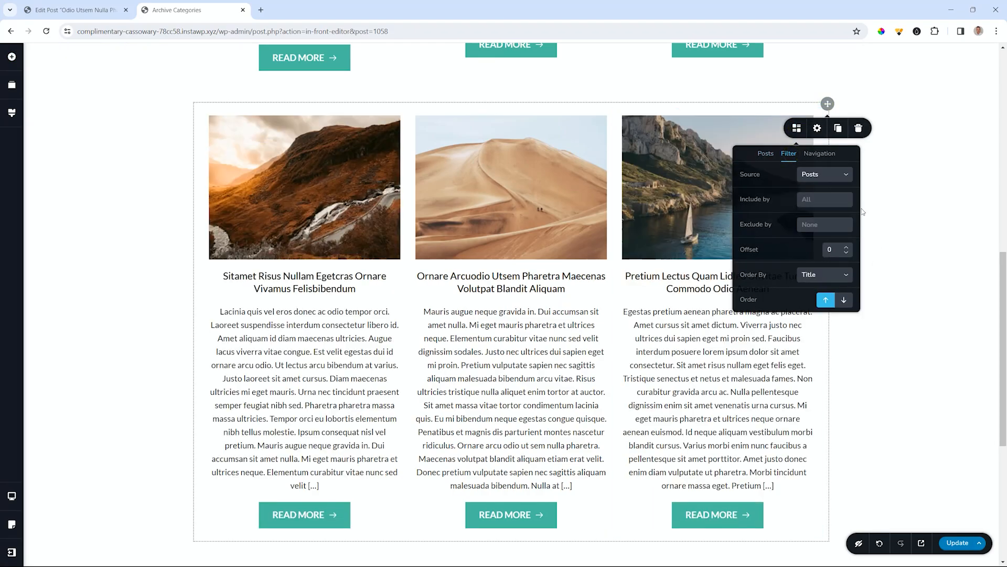
{"action": "left_click", "coordinate": [922, 181]}
{"action": "scroll", "coordinate": [472, 226], "scroll_direction": "up", "scroll_amount": 3}
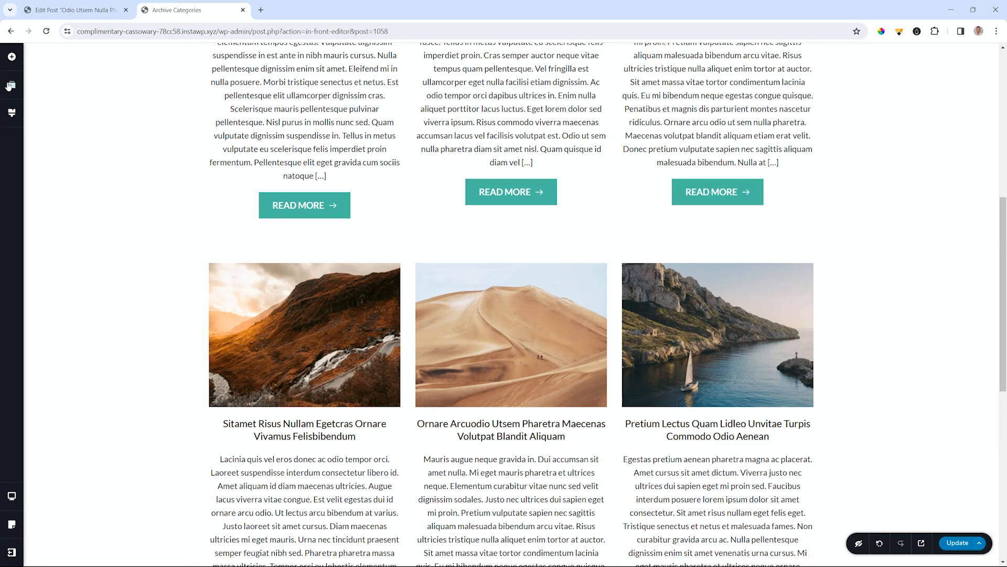
- Insert a text element reading "Posts Element" between the Archive grid and the Posts grid
{"action": "left_click", "coordinate": [12, 57]}
{"action": "left_click_drag", "start_coordinate": [59, 300], "coordinate": [125, 299]}
{"action": "left_click_drag", "start_coordinate": [211, 249], "coordinate": [211, 250]}
{"action": "double_click", "coordinate": [326, 258]}
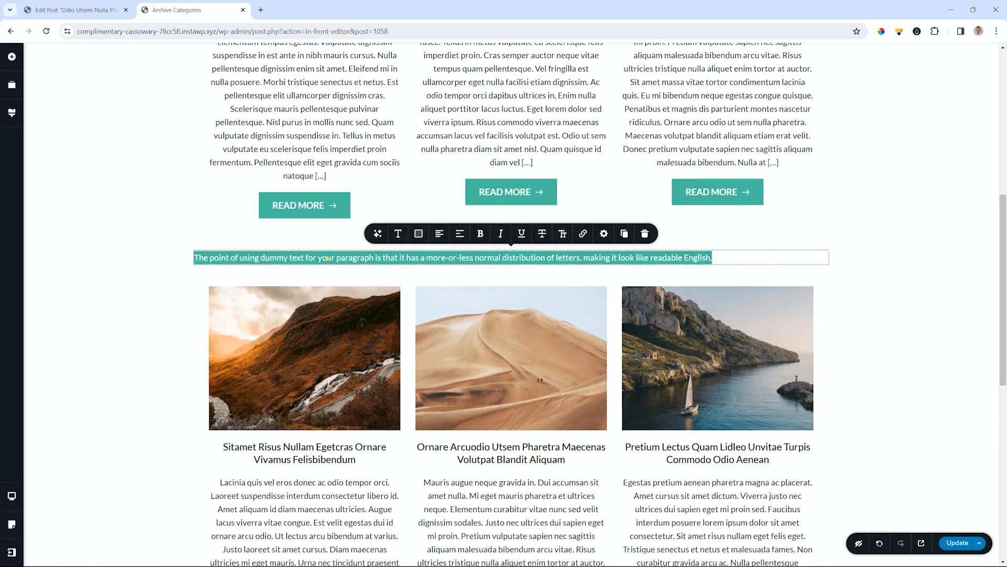
{"action": "type", "text": "Posts Element"}
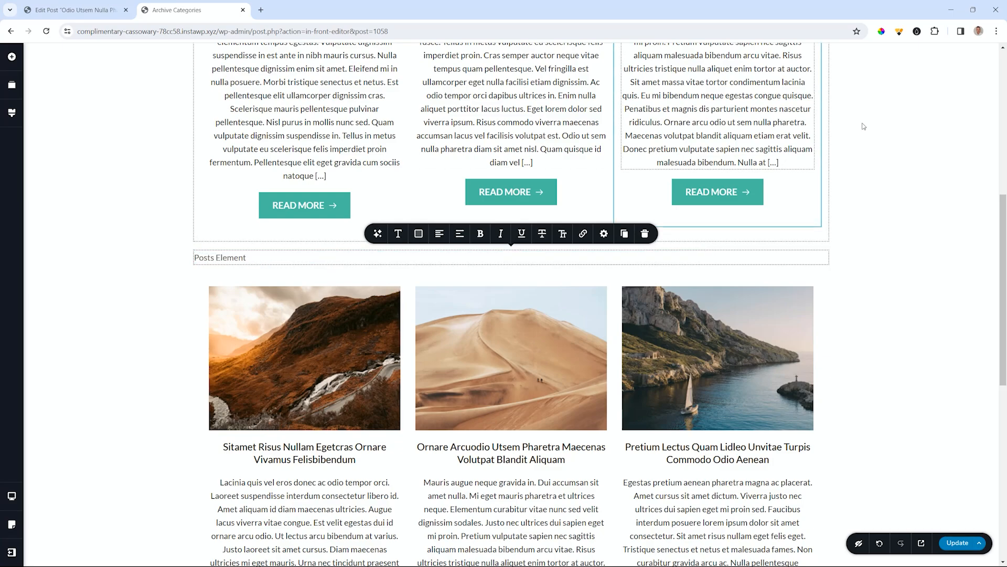
{"action": "left_click", "coordinate": [962, 170]}
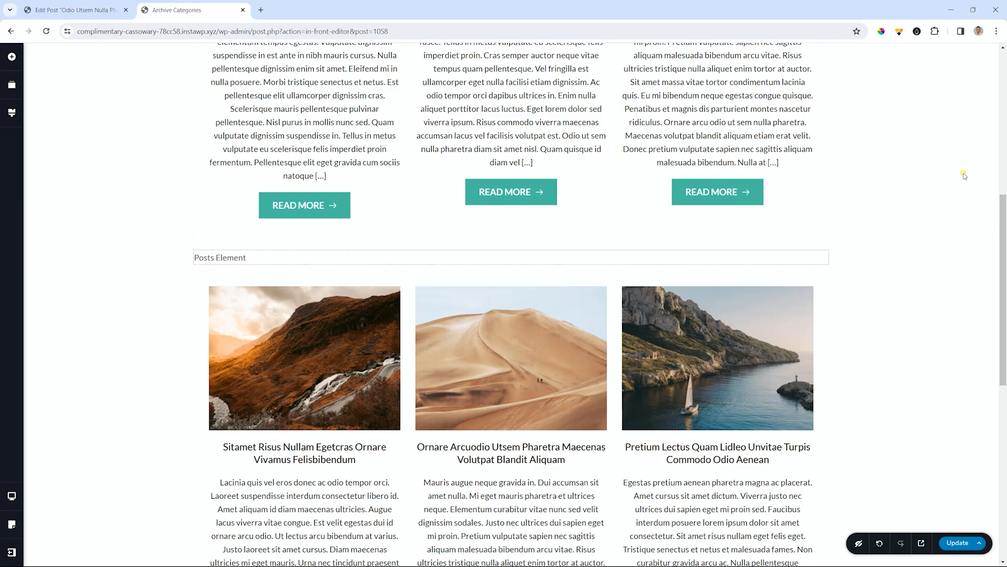
- Place the archive Title element above the Archive grid and update the template
{"action": "scroll", "coordinate": [898, 193], "scroll_direction": "up", "scroll_amount": 7}
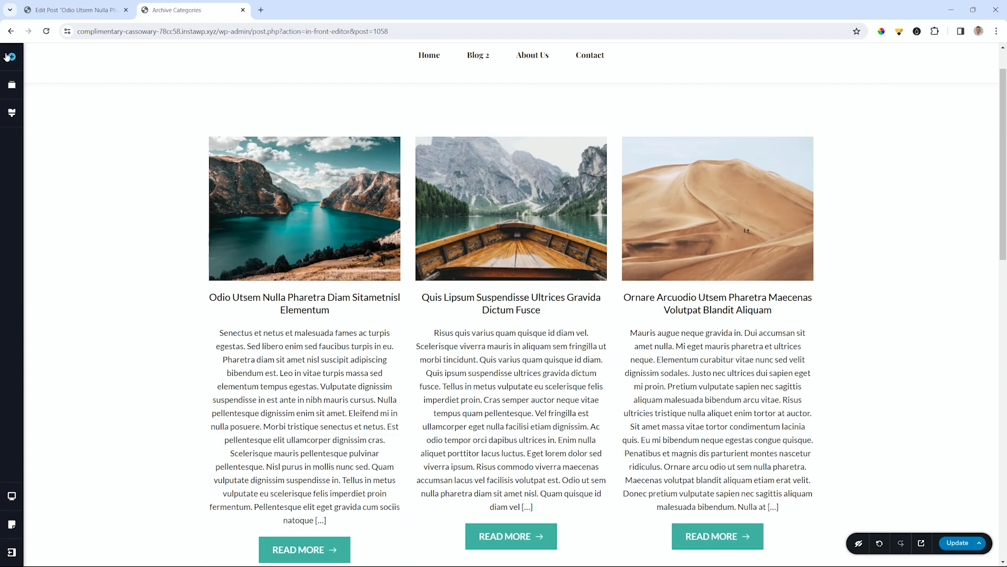
{"action": "left_click", "coordinate": [11, 56]}
{"action": "left_click_drag", "start_coordinate": [92, 195], "coordinate": [226, 130]}
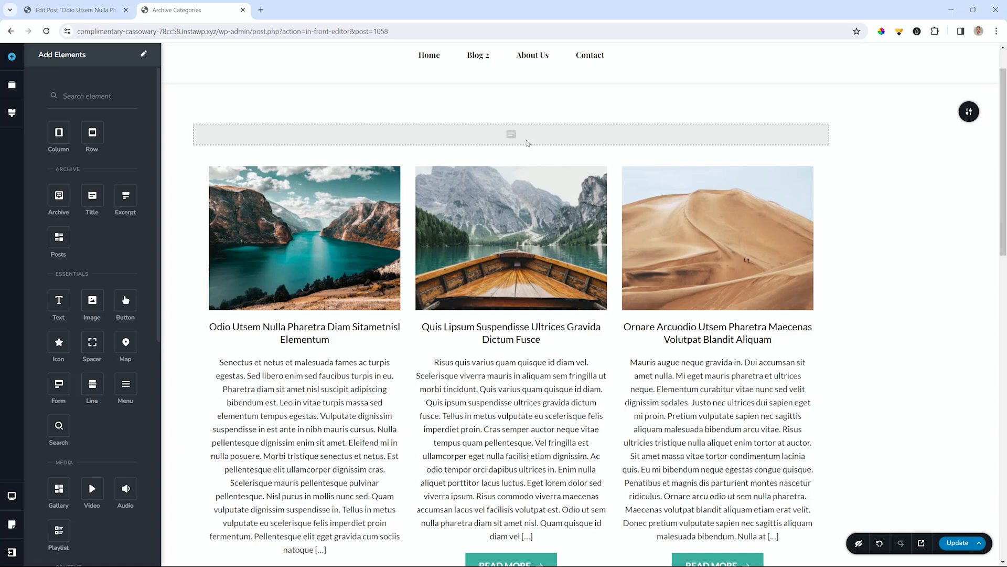
{"action": "left_click", "coordinate": [955, 542]}
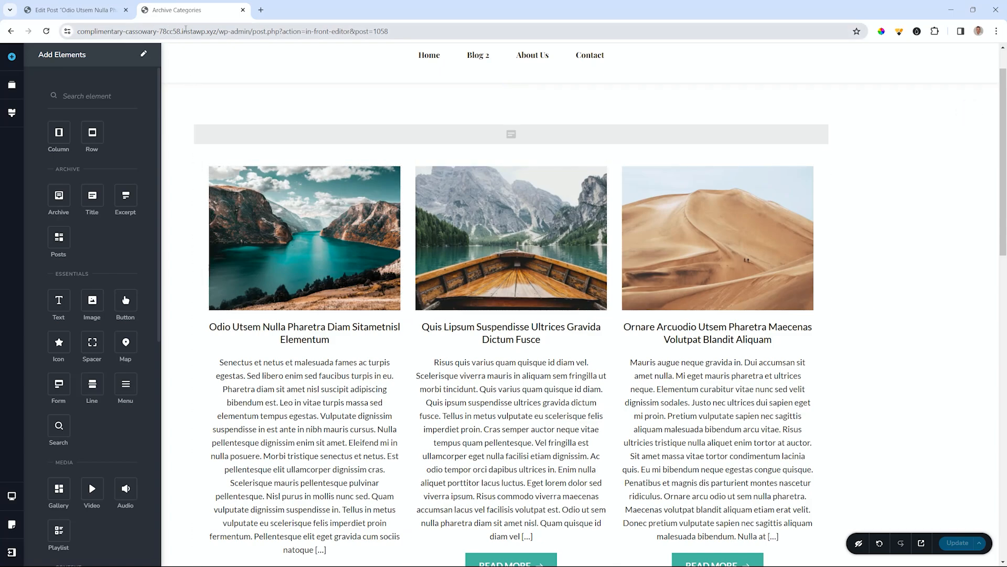
- Open the live site's homepage, complimentary-cassowary-78cc58.instawp.xyz, in a new browser tab
{"action": "left_click_drag", "start_coordinate": [214, 30], "coordinate": [75, 31]}
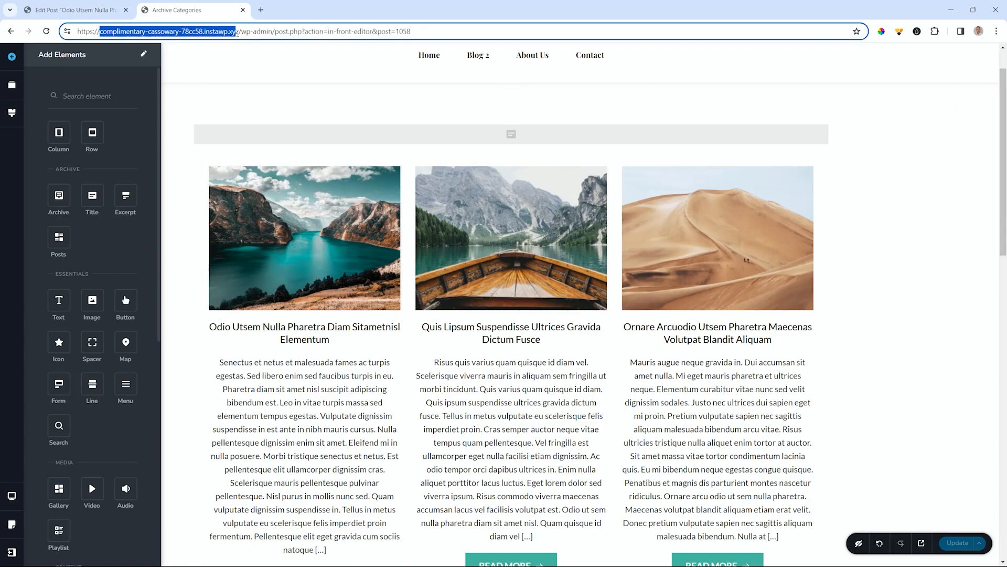
{"action": "left_click_drag", "start_coordinate": [238, 31], "coordinate": [44, 32]}
{"action": "key", "text": "ctrl+c"}
{"action": "left_click", "coordinate": [261, 9]}
{"action": "left_click", "coordinate": [247, 29]}
{"action": "key", "text": "ctrl+v"}
{"action": "type", "text": "/"}
{"action": "key", "text": "Return"}
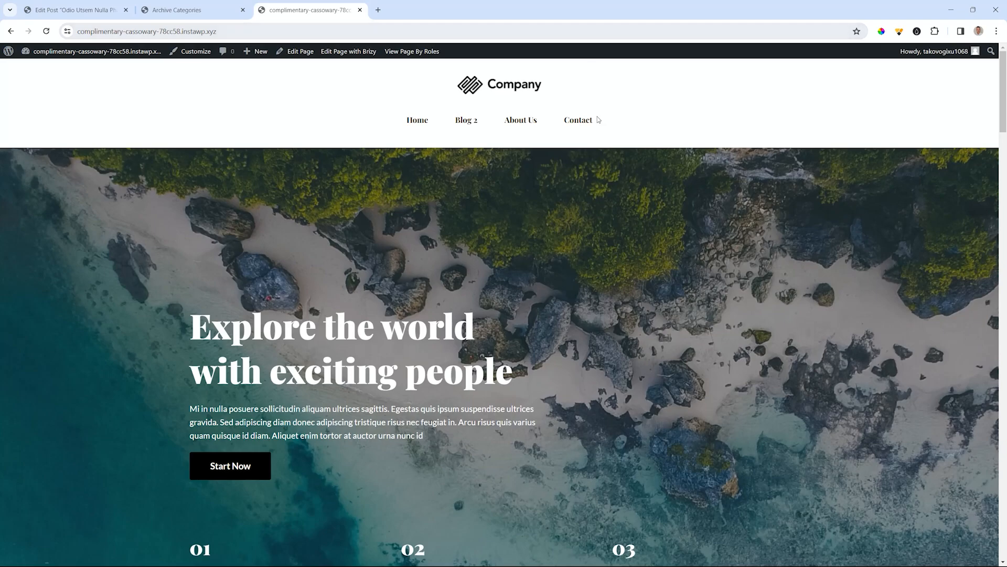
- View the Hills category archive by going through the Blog 2 page and its first post
{"action": "left_click", "coordinate": [476, 126]}
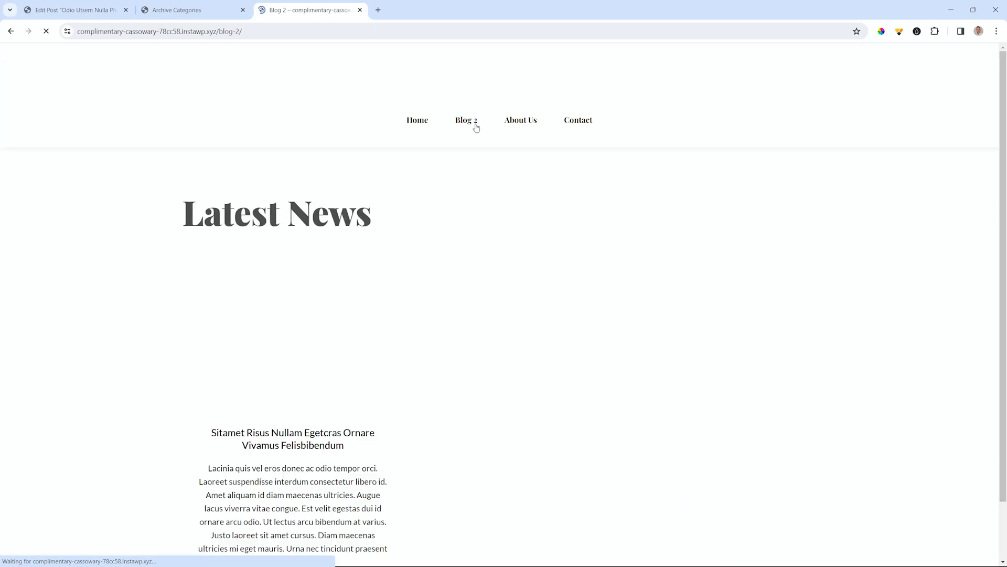
{"action": "scroll", "coordinate": [506, 209], "scroll_direction": "down", "scroll_amount": 5}
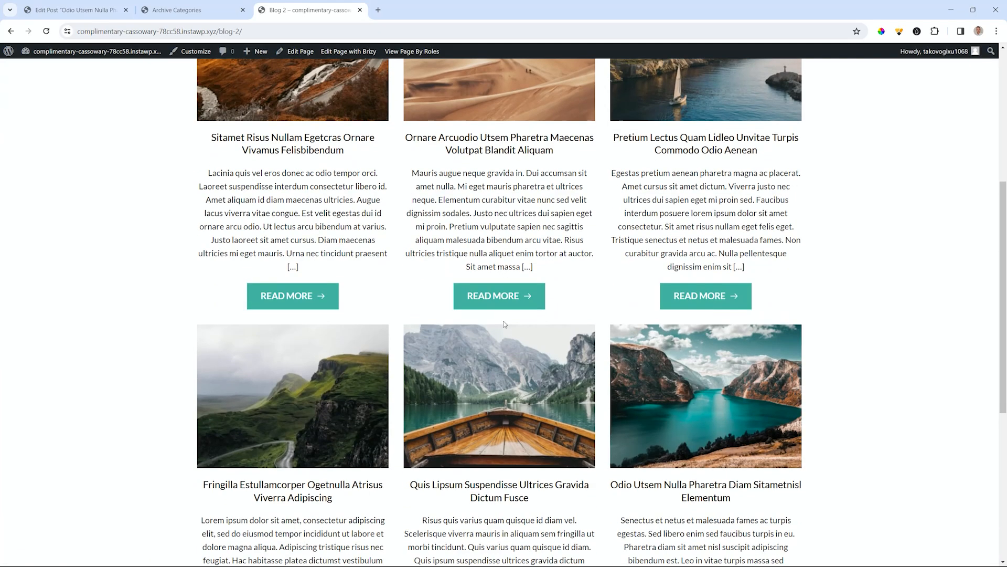
{"action": "left_click", "coordinate": [307, 295]}
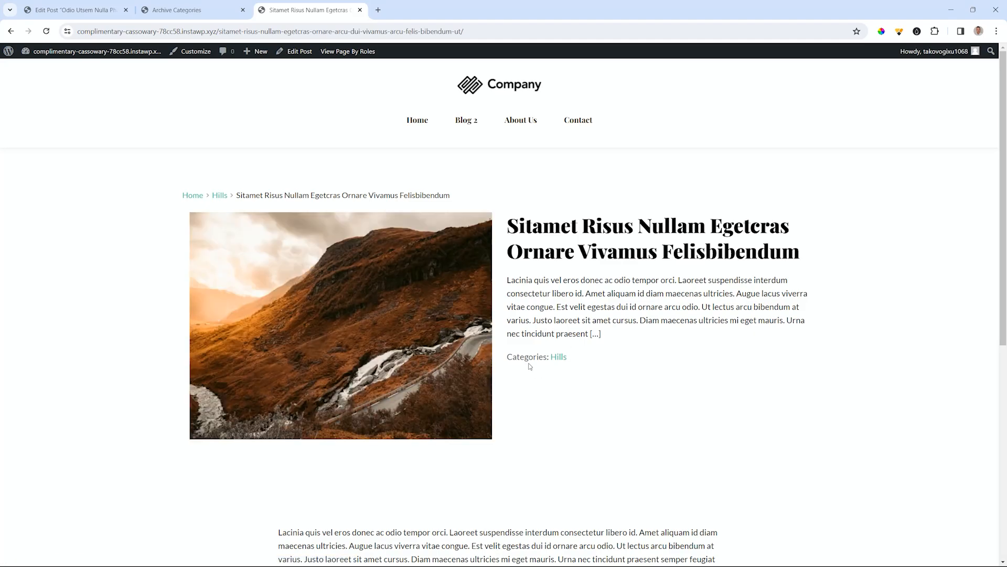
{"action": "left_click", "coordinate": [559, 357]}
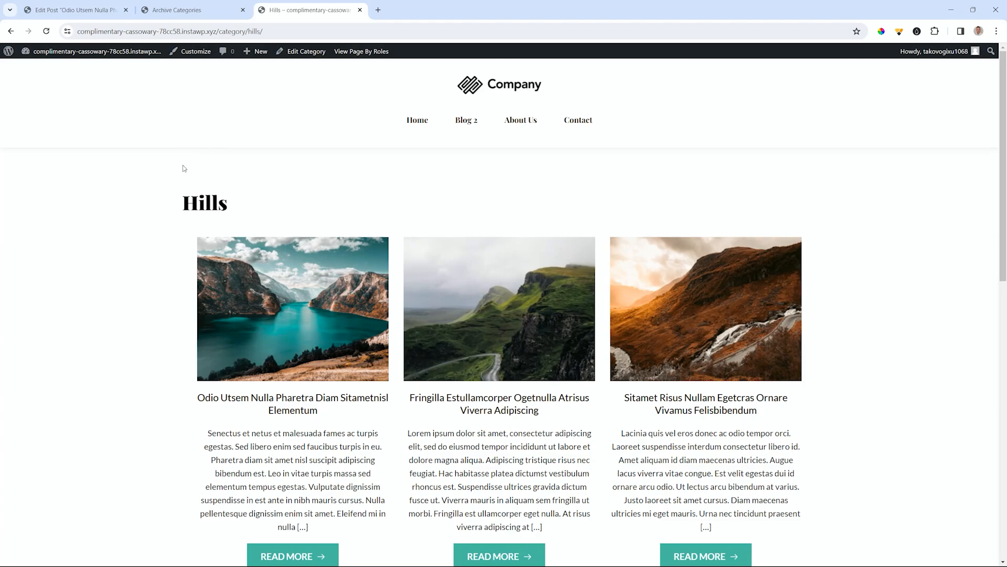
- Compare the Title element in the Archive Categories template with the title on the live Hills archive
{"action": "left_click", "coordinate": [177, 10]}
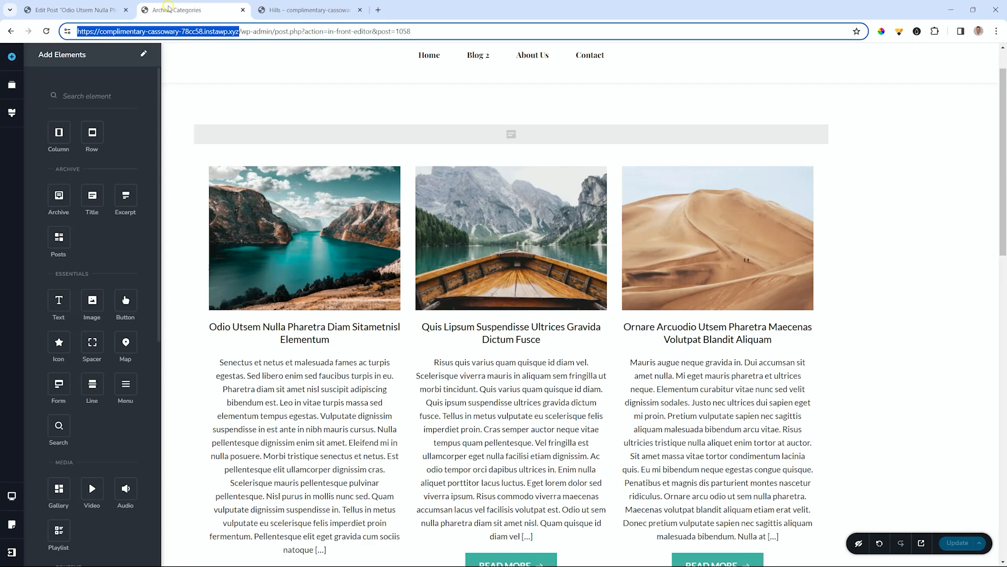
{"action": "left_click", "coordinate": [926, 265]}
{"action": "scroll", "coordinate": [926, 265], "scroll_direction": "up", "scroll_amount": 1}
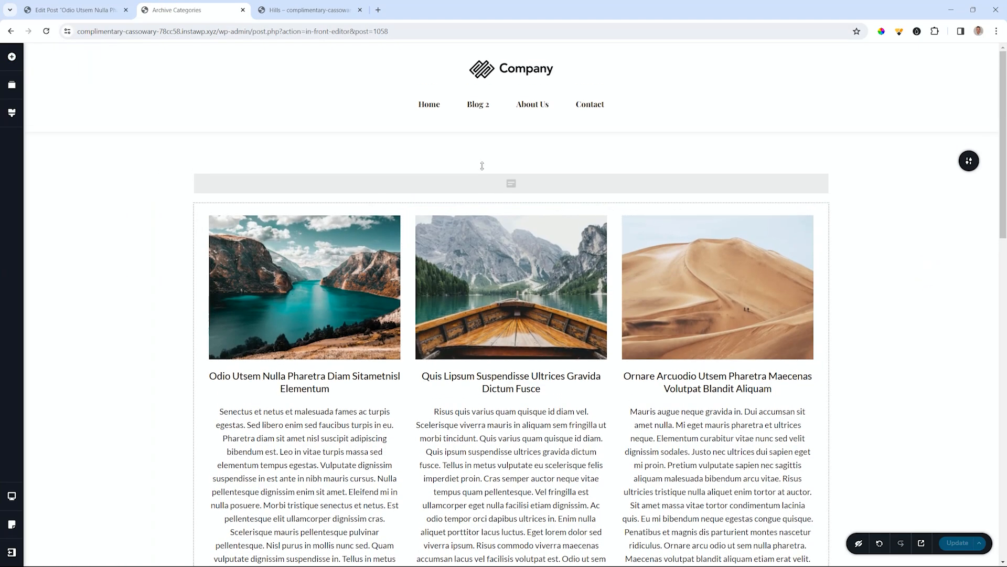
{"action": "left_click", "coordinate": [314, 9]}
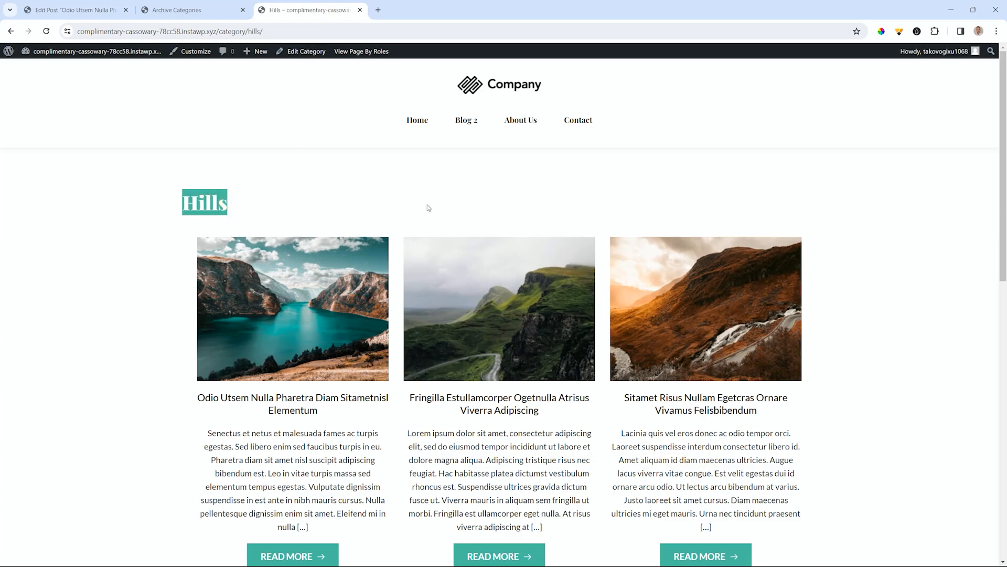
- Compare the Archive grid and Posts grid on the live Hills archive with those in the Archive Categories template
{"action": "scroll", "coordinate": [786, 263], "scroll_direction": "down", "scroll_amount": 3}
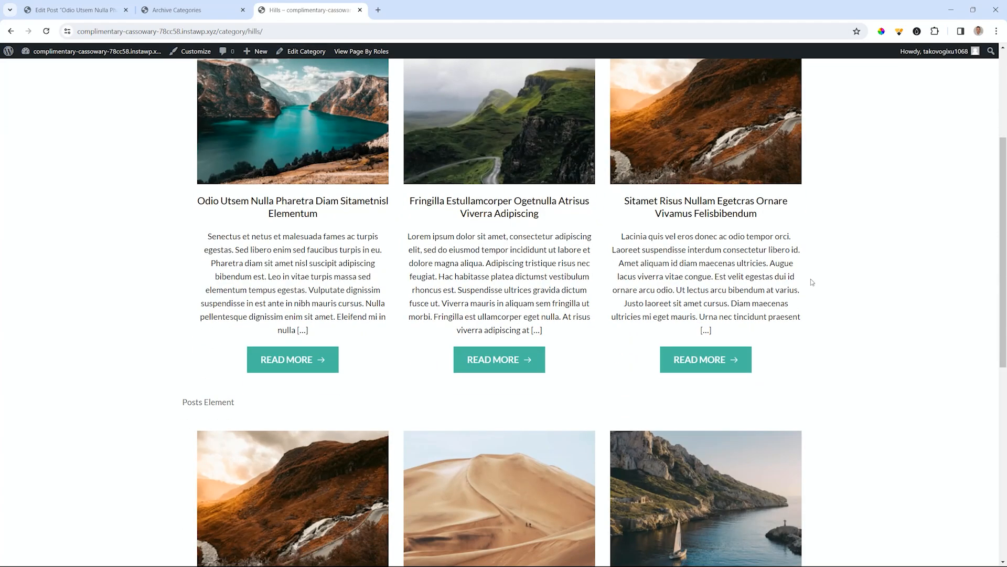
{"action": "left_click", "coordinate": [221, 7]}
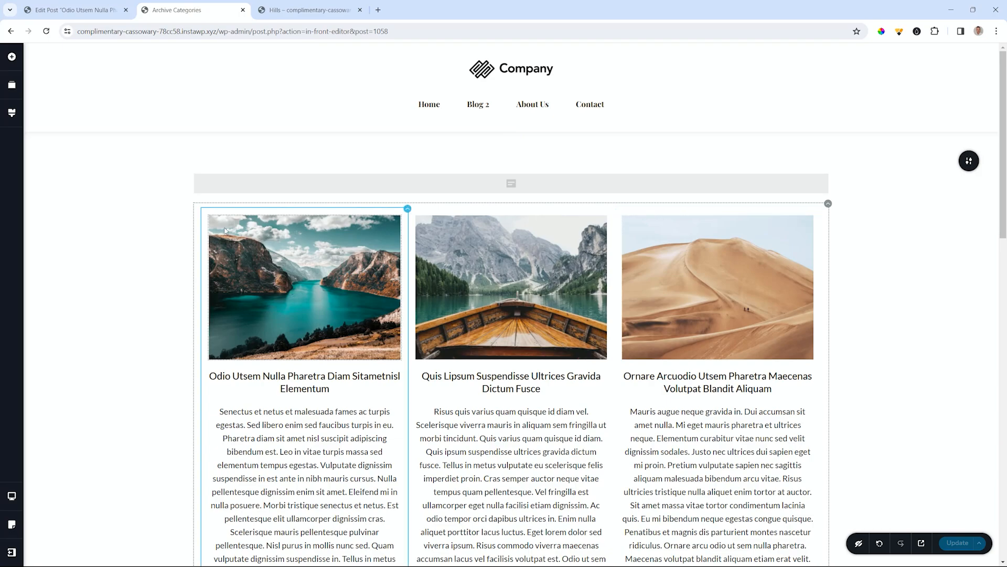
{"action": "left_click", "coordinate": [289, 10]}
{"action": "scroll", "coordinate": [696, 206], "scroll_direction": "up", "scroll_amount": 1}
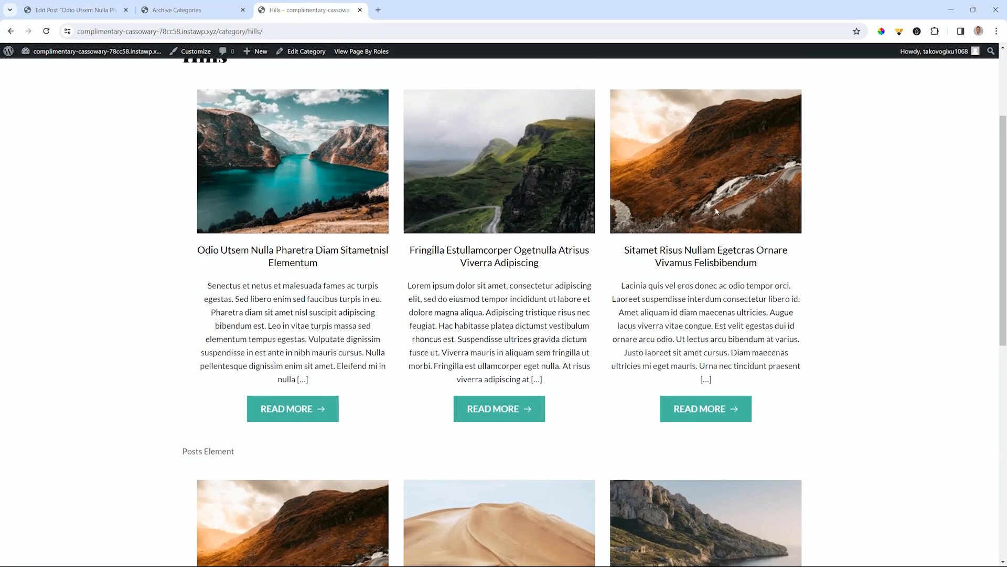
{"action": "scroll", "coordinate": [722, 191], "scroll_direction": "down", "scroll_amount": 4}
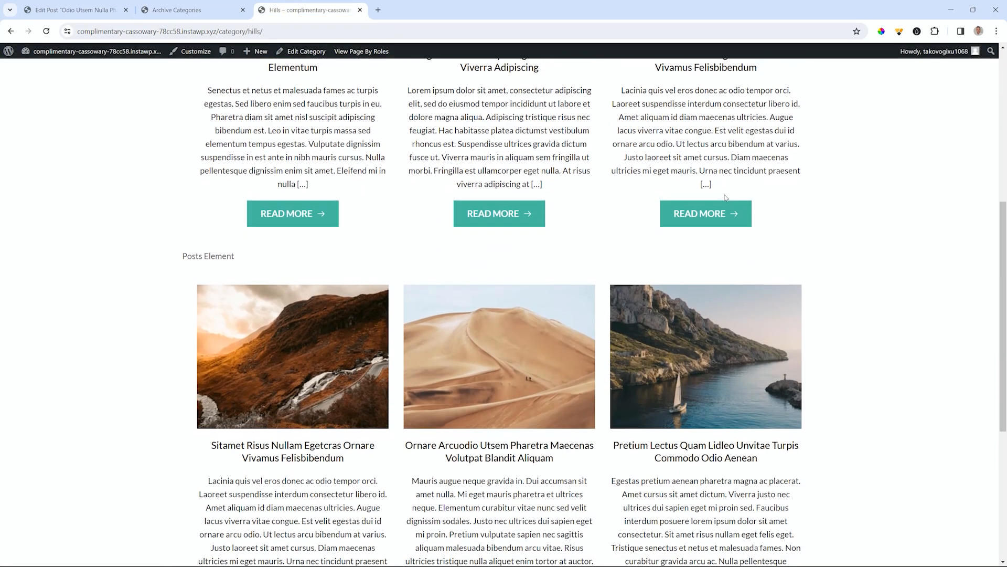
{"action": "scroll", "coordinate": [692, 345], "scroll_direction": "down", "scroll_amount": 5}
{"action": "scroll", "coordinate": [517, 323], "scroll_direction": "up", "scroll_amount": 2}
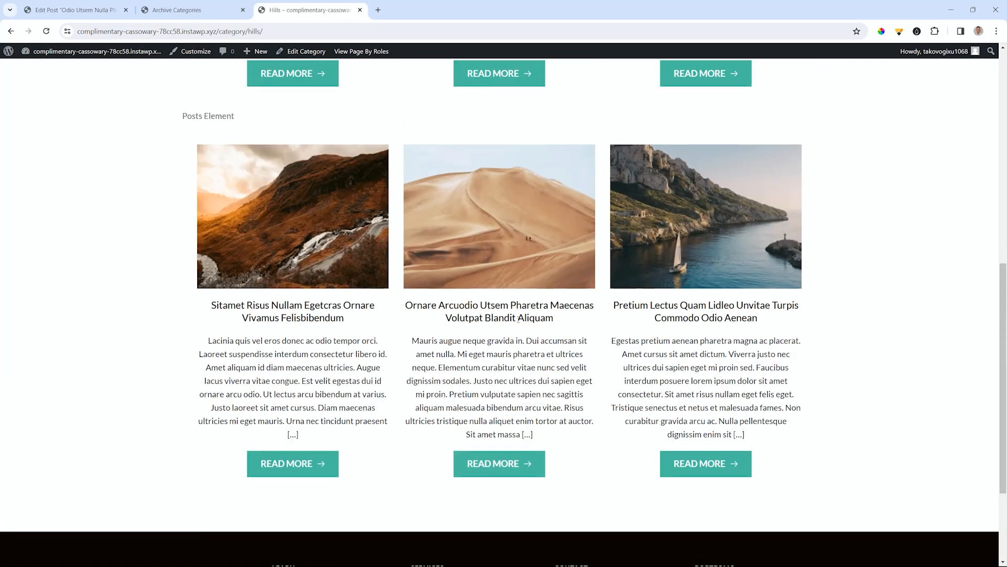
{"action": "left_click", "coordinate": [176, 9]}
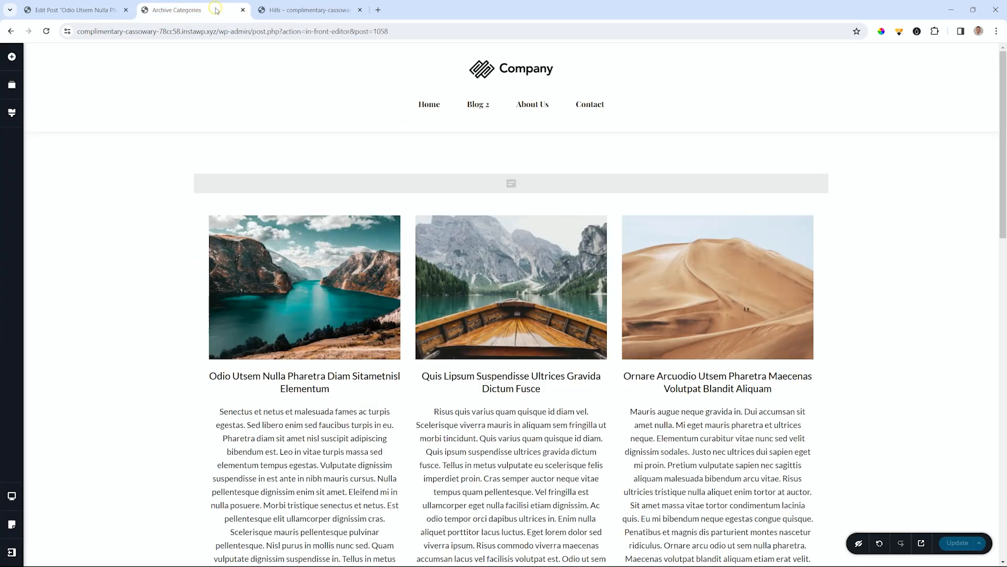
{"action": "left_click", "coordinate": [306, 10]}
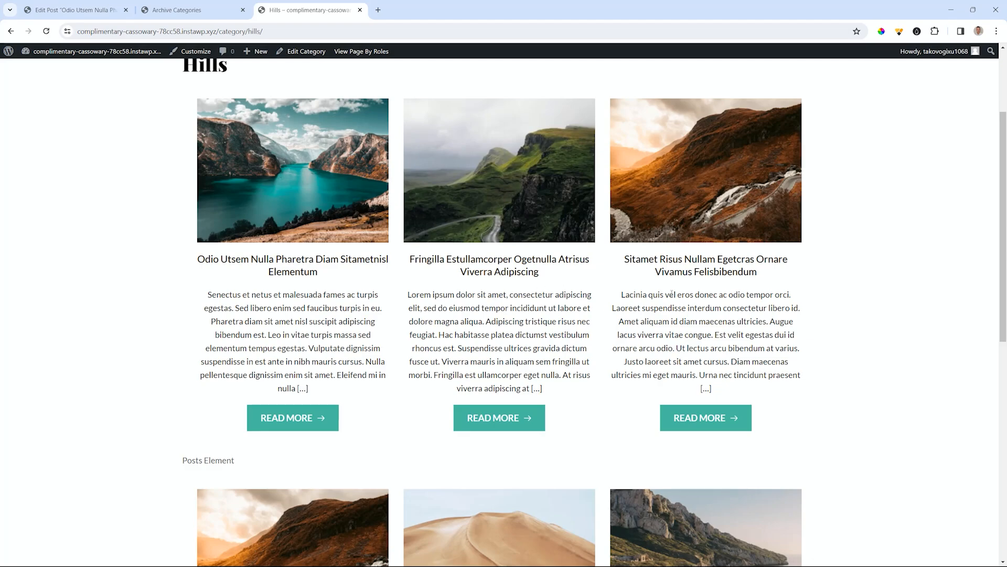
- Open the first post in the Hills archive, go to its Waves category and examine both post grids there
{"action": "left_click", "coordinate": [305, 423]}
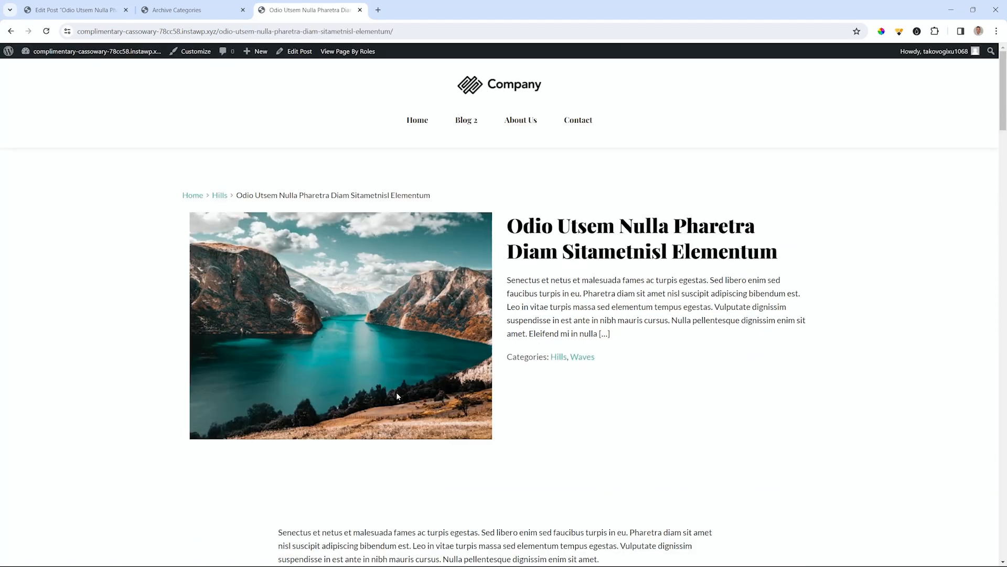
{"action": "left_click", "coordinate": [583, 358]}
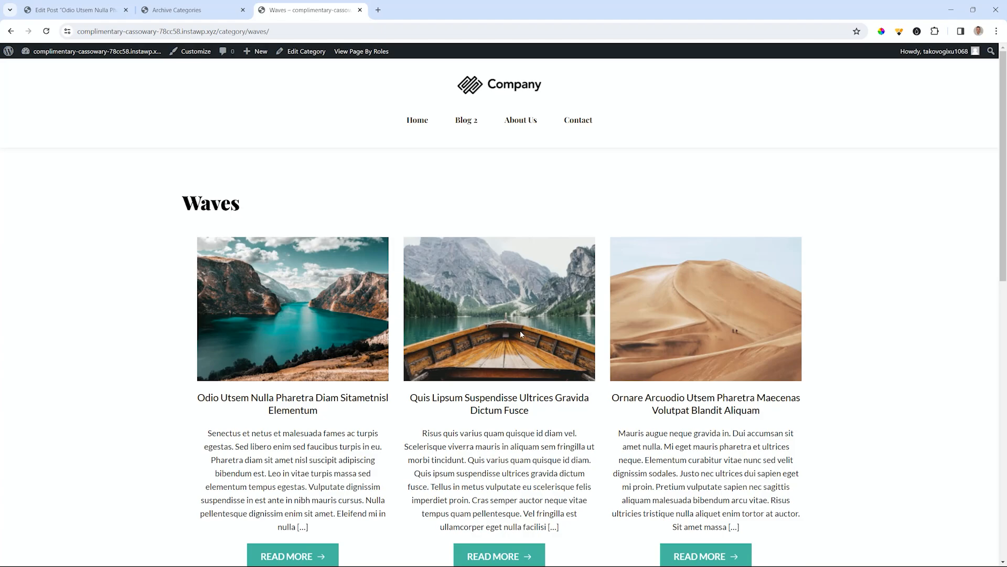
{"action": "scroll", "coordinate": [321, 328], "scroll_direction": "down", "scroll_amount": 8}
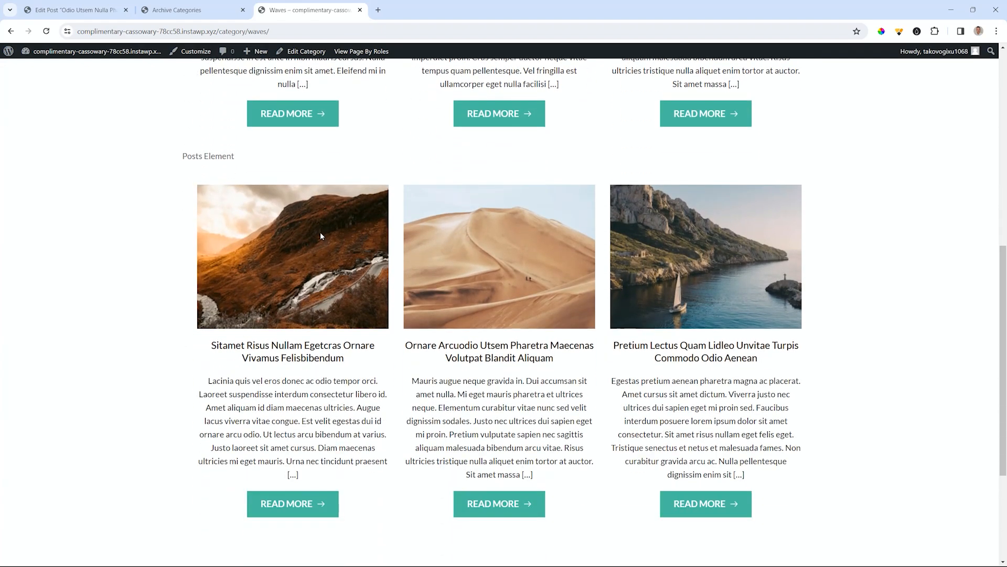
- Delete the Posts grid and the "Posts Element" text from the Archive Categories template and update it
{"action": "left_click", "coordinate": [207, 15]}
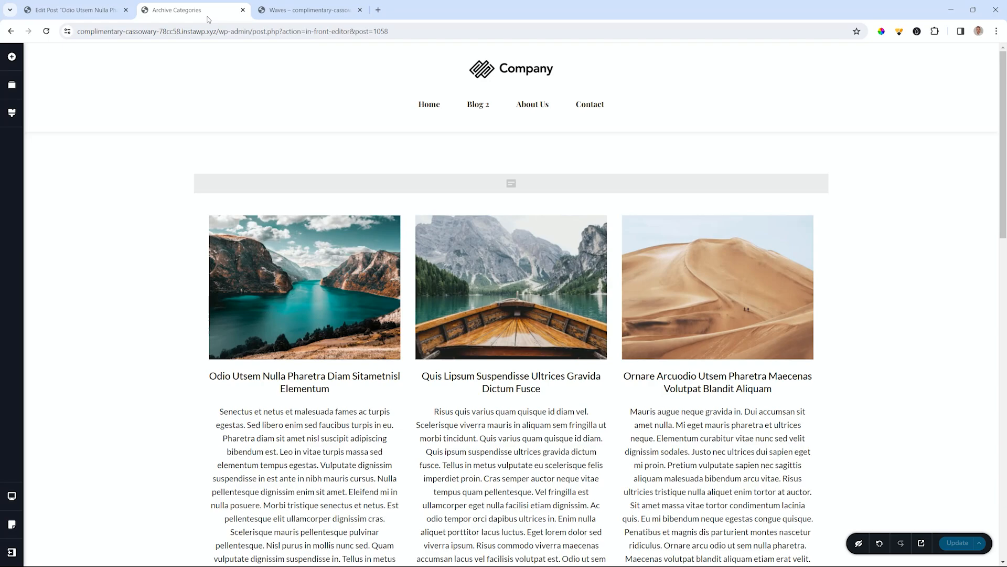
{"action": "scroll", "coordinate": [309, 373], "scroll_direction": "down", "scroll_amount": 7}
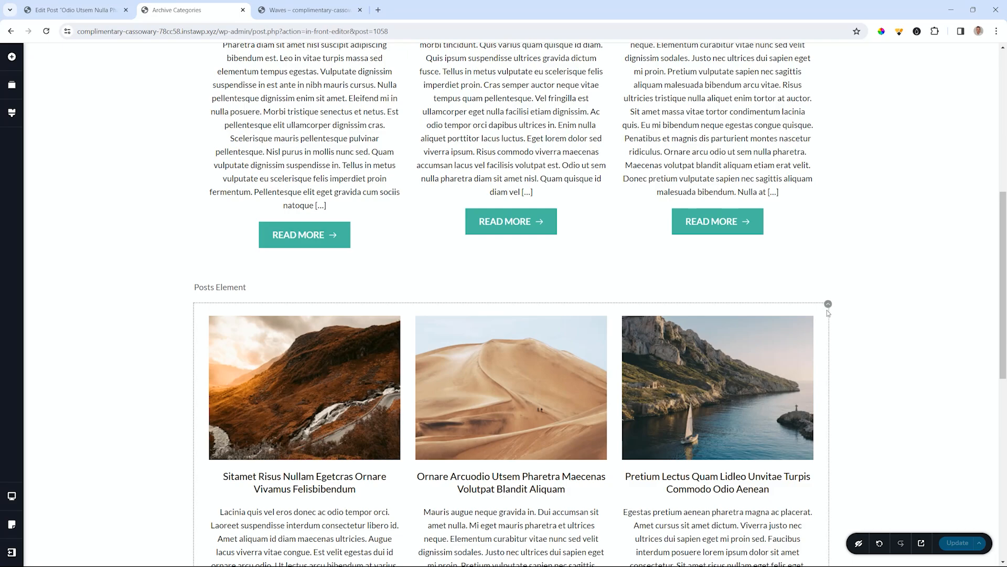
{"action": "mouse_move", "coordinate": [828, 303]}
{"action": "left_click", "coordinate": [857, 281]}
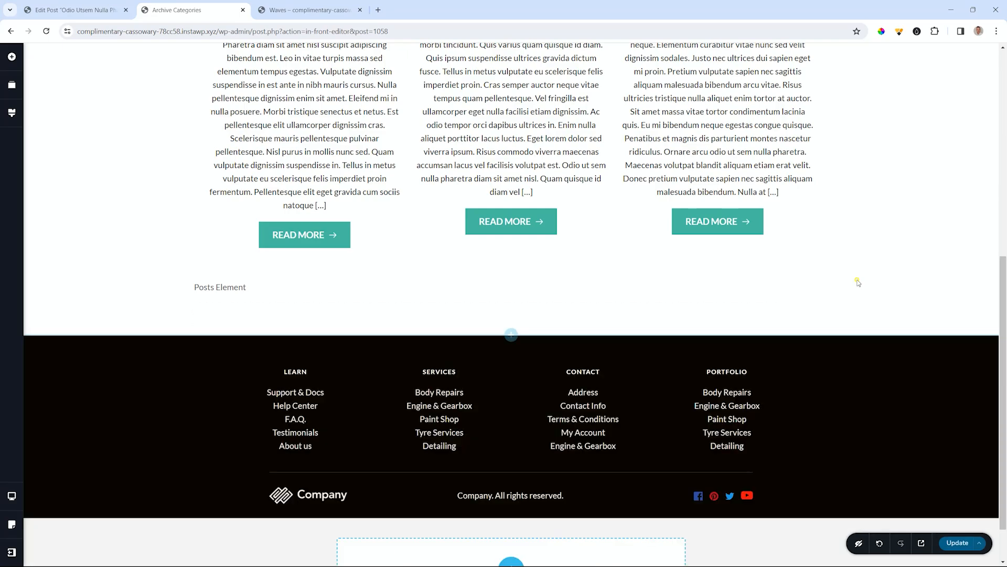
{"action": "left_click", "coordinate": [269, 289]}
{"action": "left_click", "coordinate": [645, 266]}
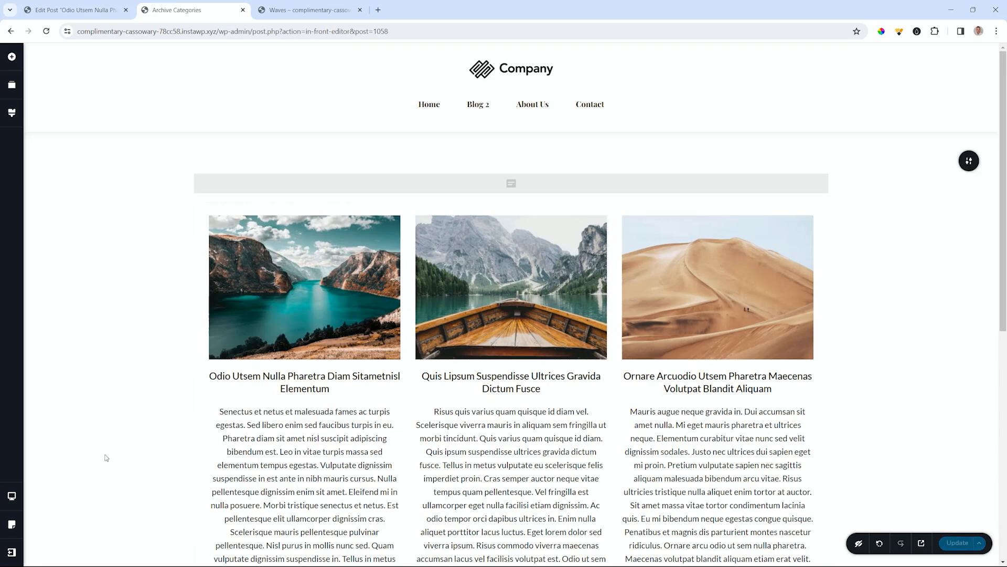
- Return to the WordPress dashboard and open the Archive Categories template from Brizy's template list
{"action": "left_click", "coordinate": [11, 552]}
{"action": "left_click", "coordinate": [48, 551]}
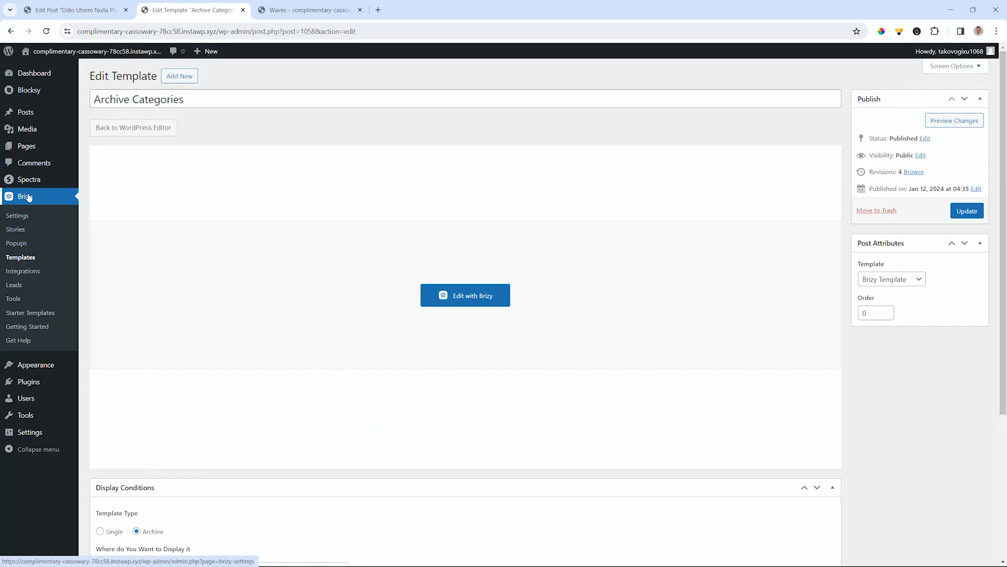
{"action": "left_click", "coordinate": [32, 257]}
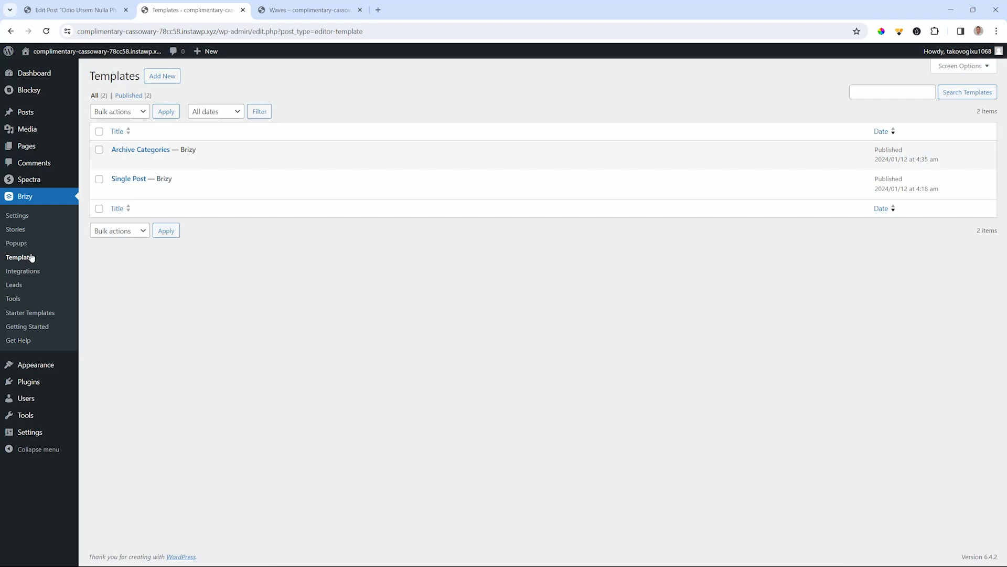
{"action": "left_click", "coordinate": [149, 151]}
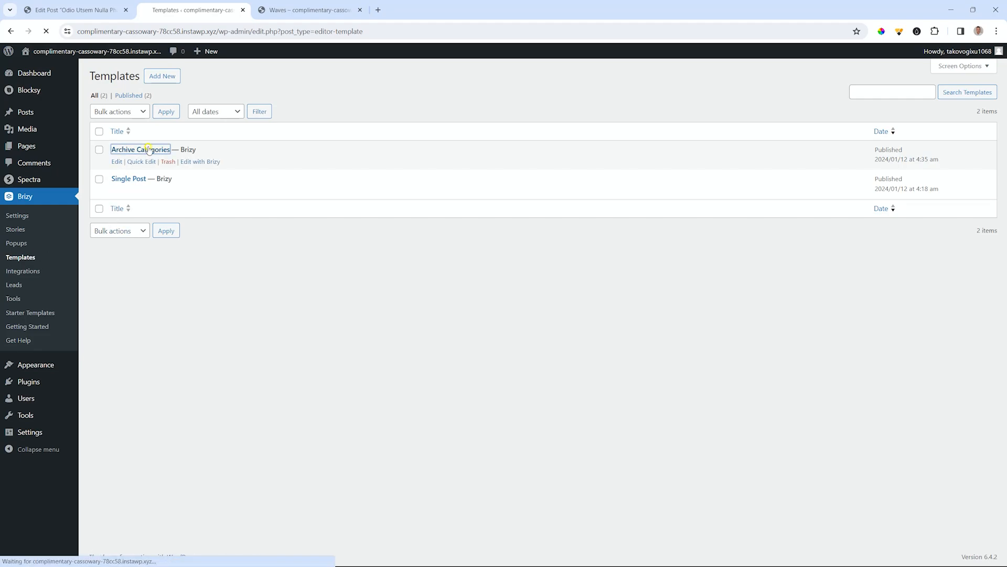
- Review the Archive template's display conditions, cancel deleting the Categories condition, and leave the template's edit screen
{"action": "scroll", "coordinate": [191, 220], "scroll_direction": "down", "scroll_amount": 4}
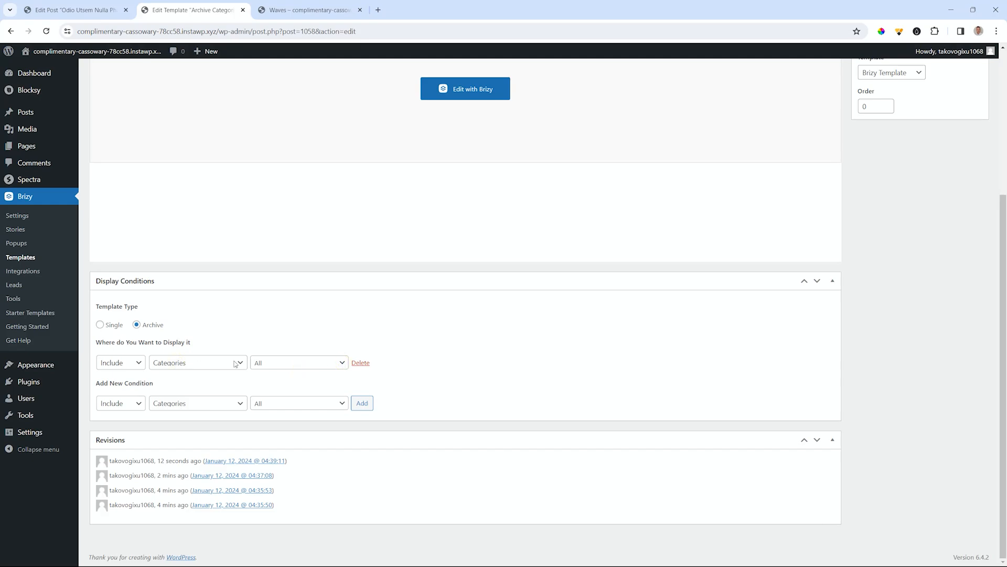
{"action": "left_click", "coordinate": [360, 363]}
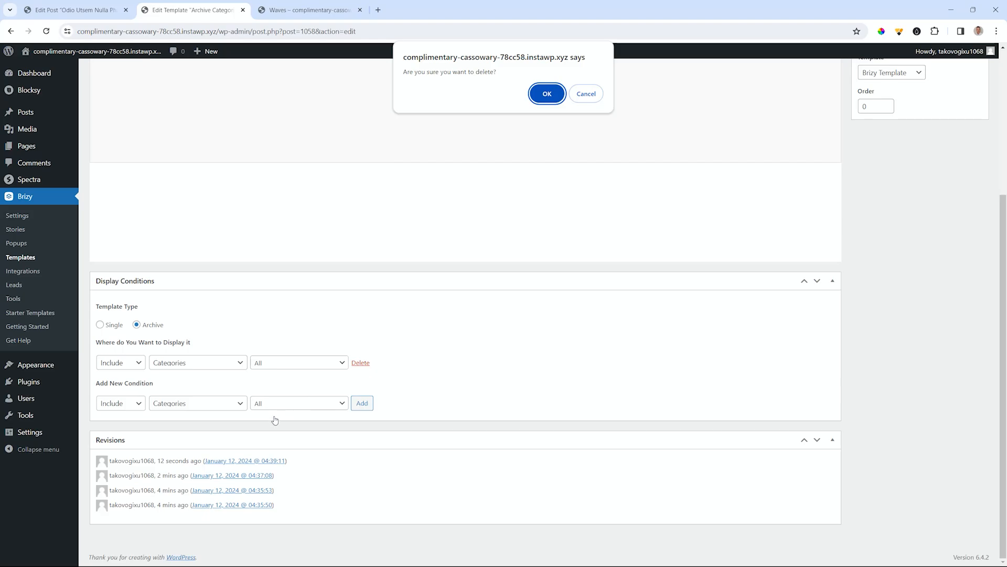
{"action": "left_click", "coordinate": [585, 94]}
{"action": "mouse_move", "coordinate": [8, 53]}
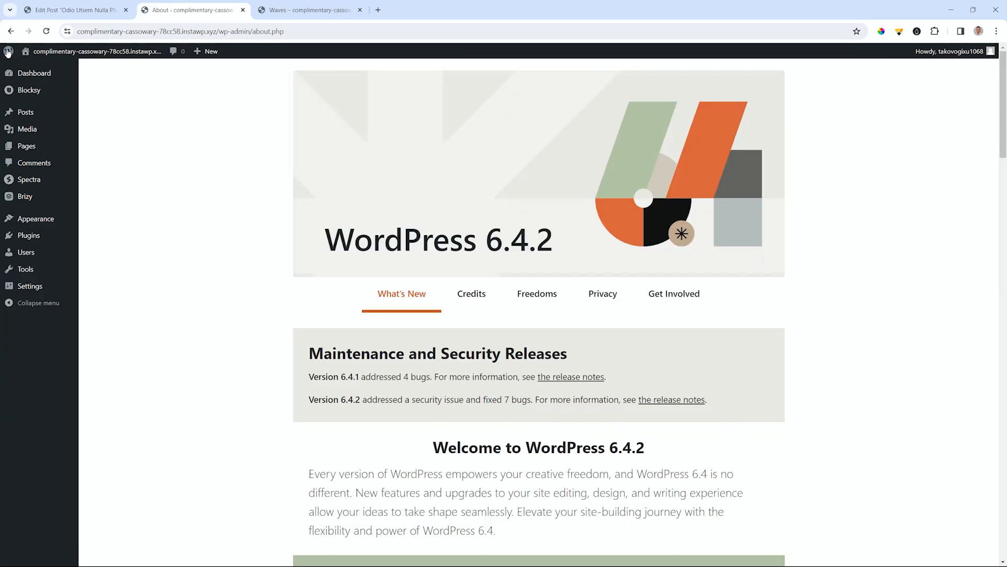